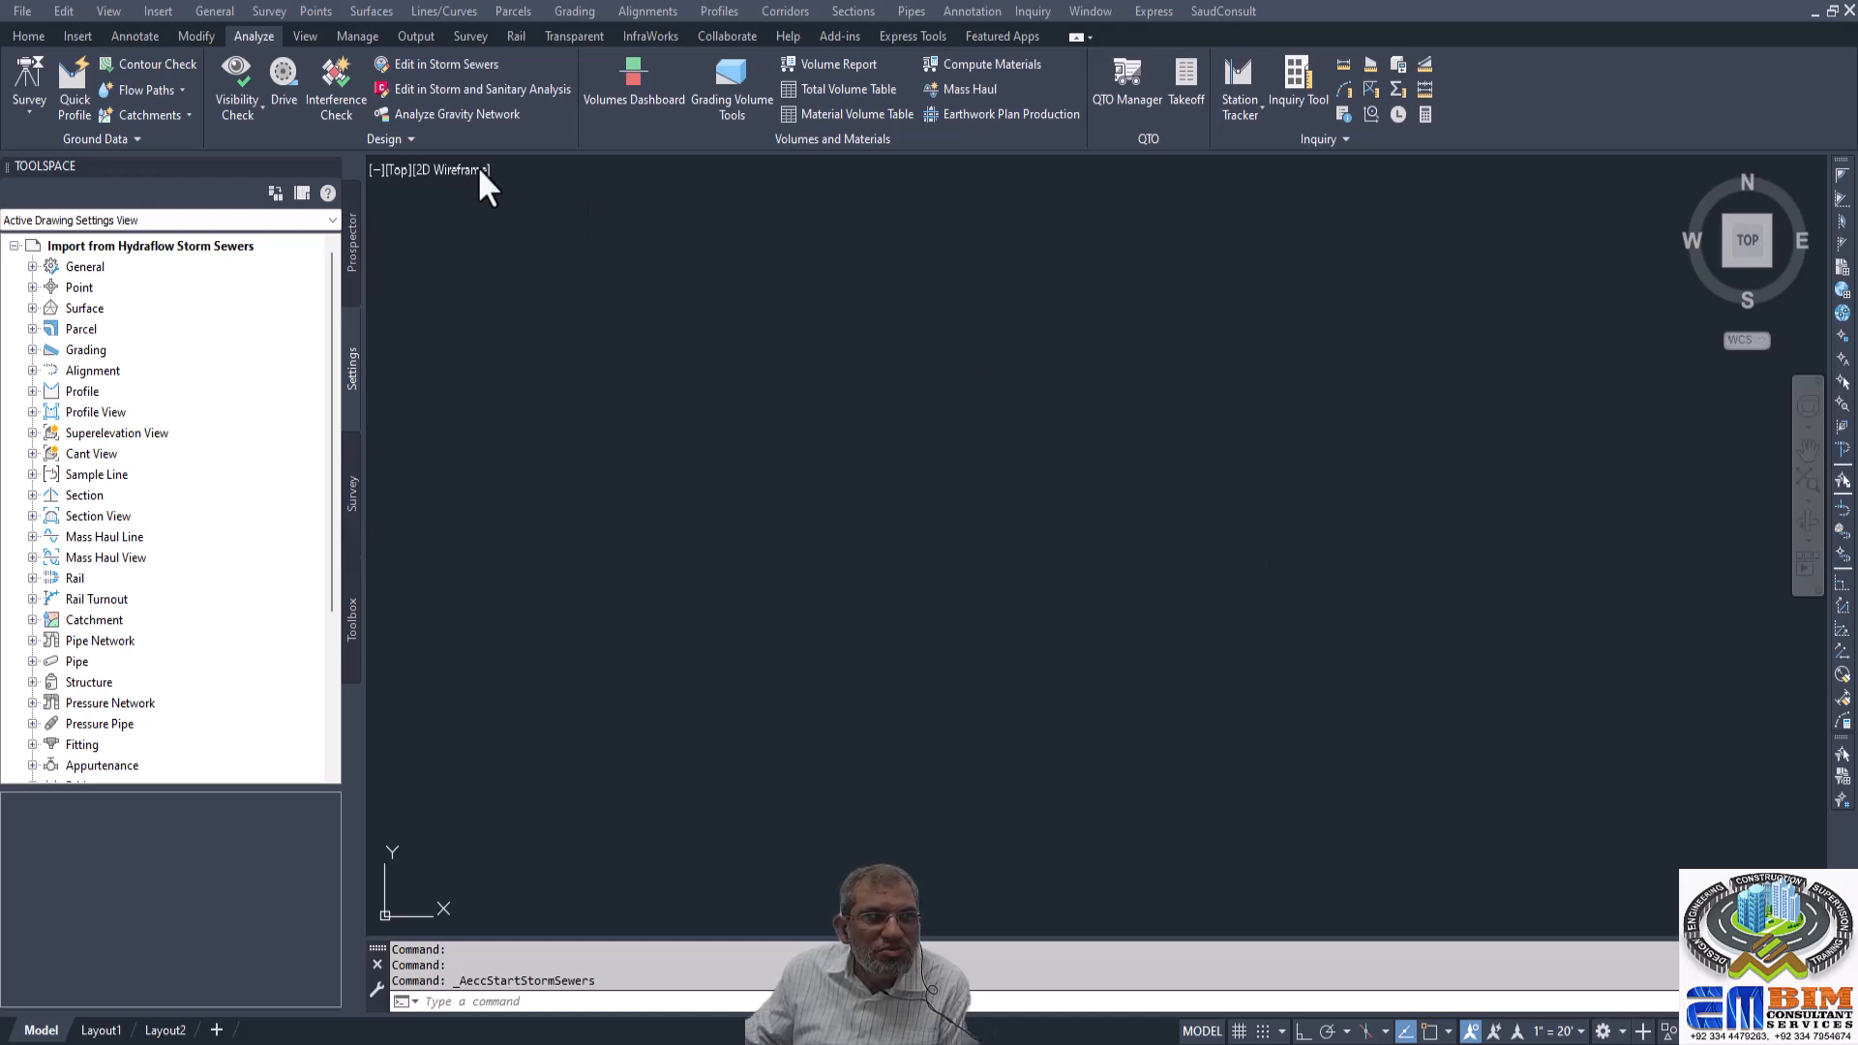
Launch the Storm Sewers extension, maximize it, and open the Training.stm project to view its network plan.
click(414, 133)
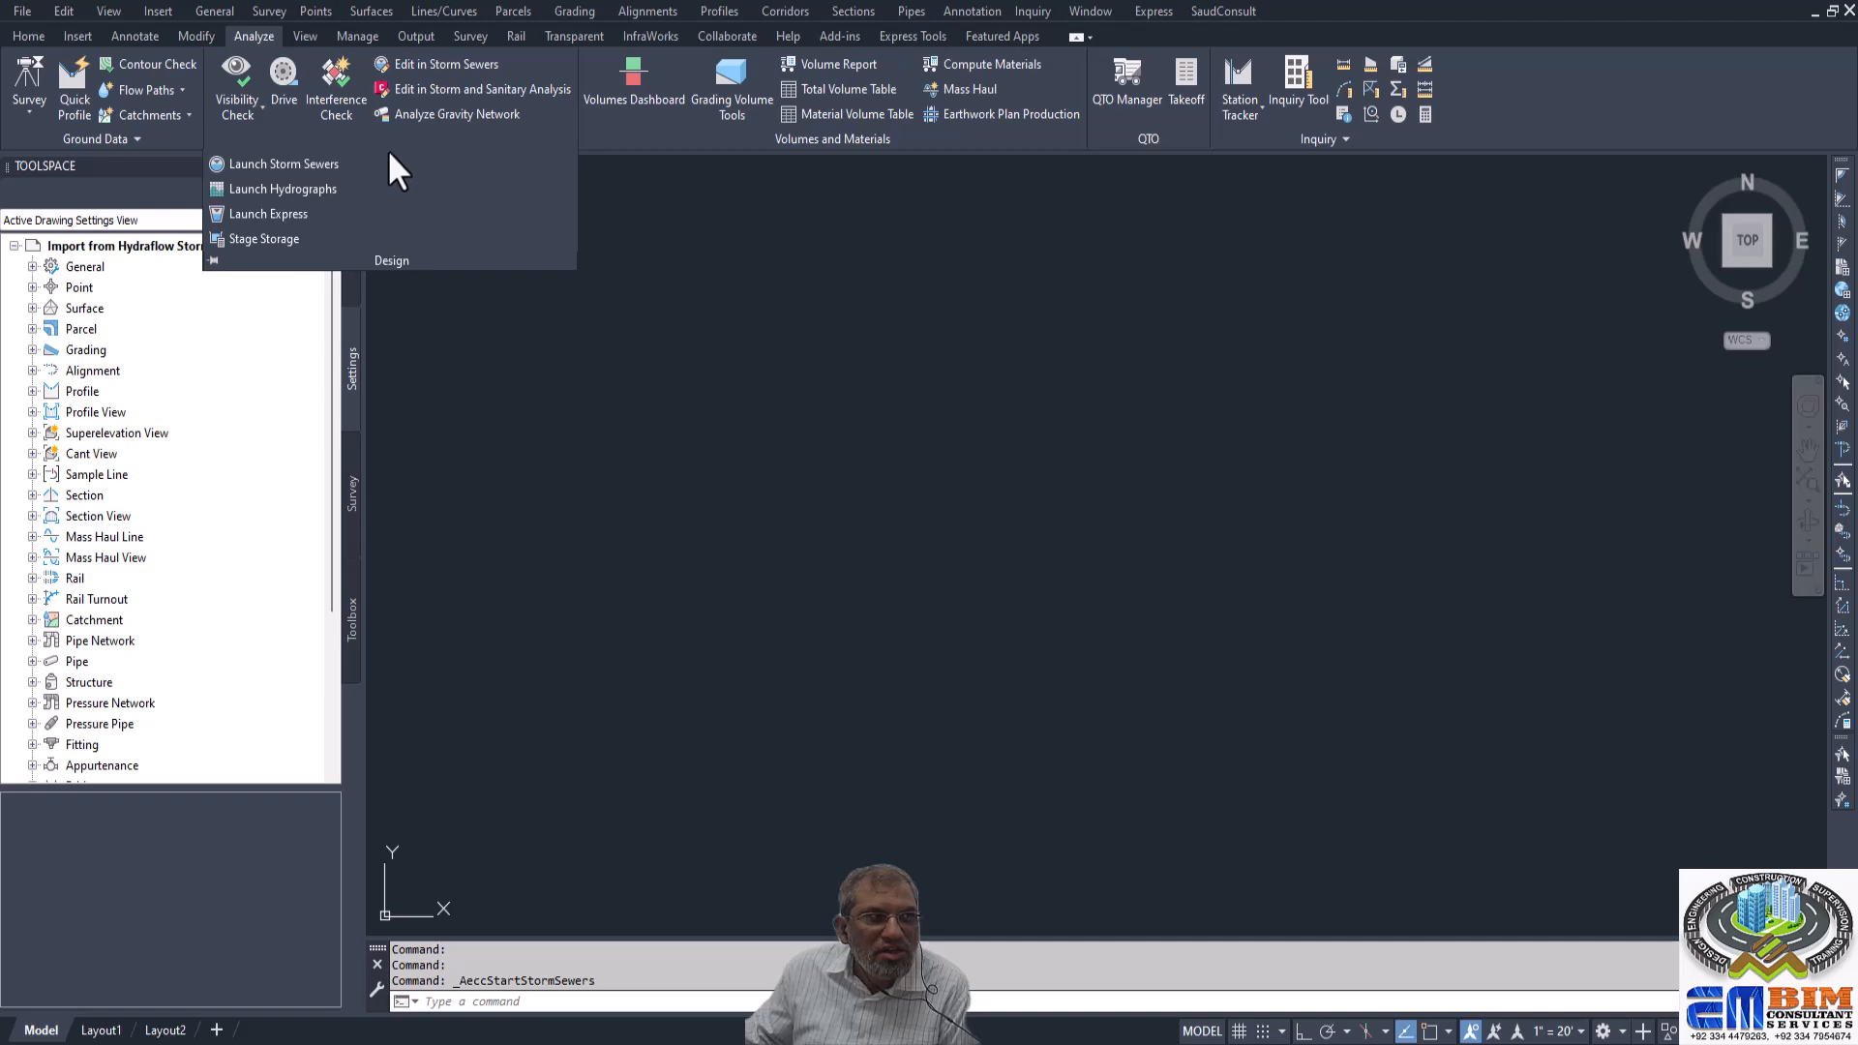
click(327, 163)
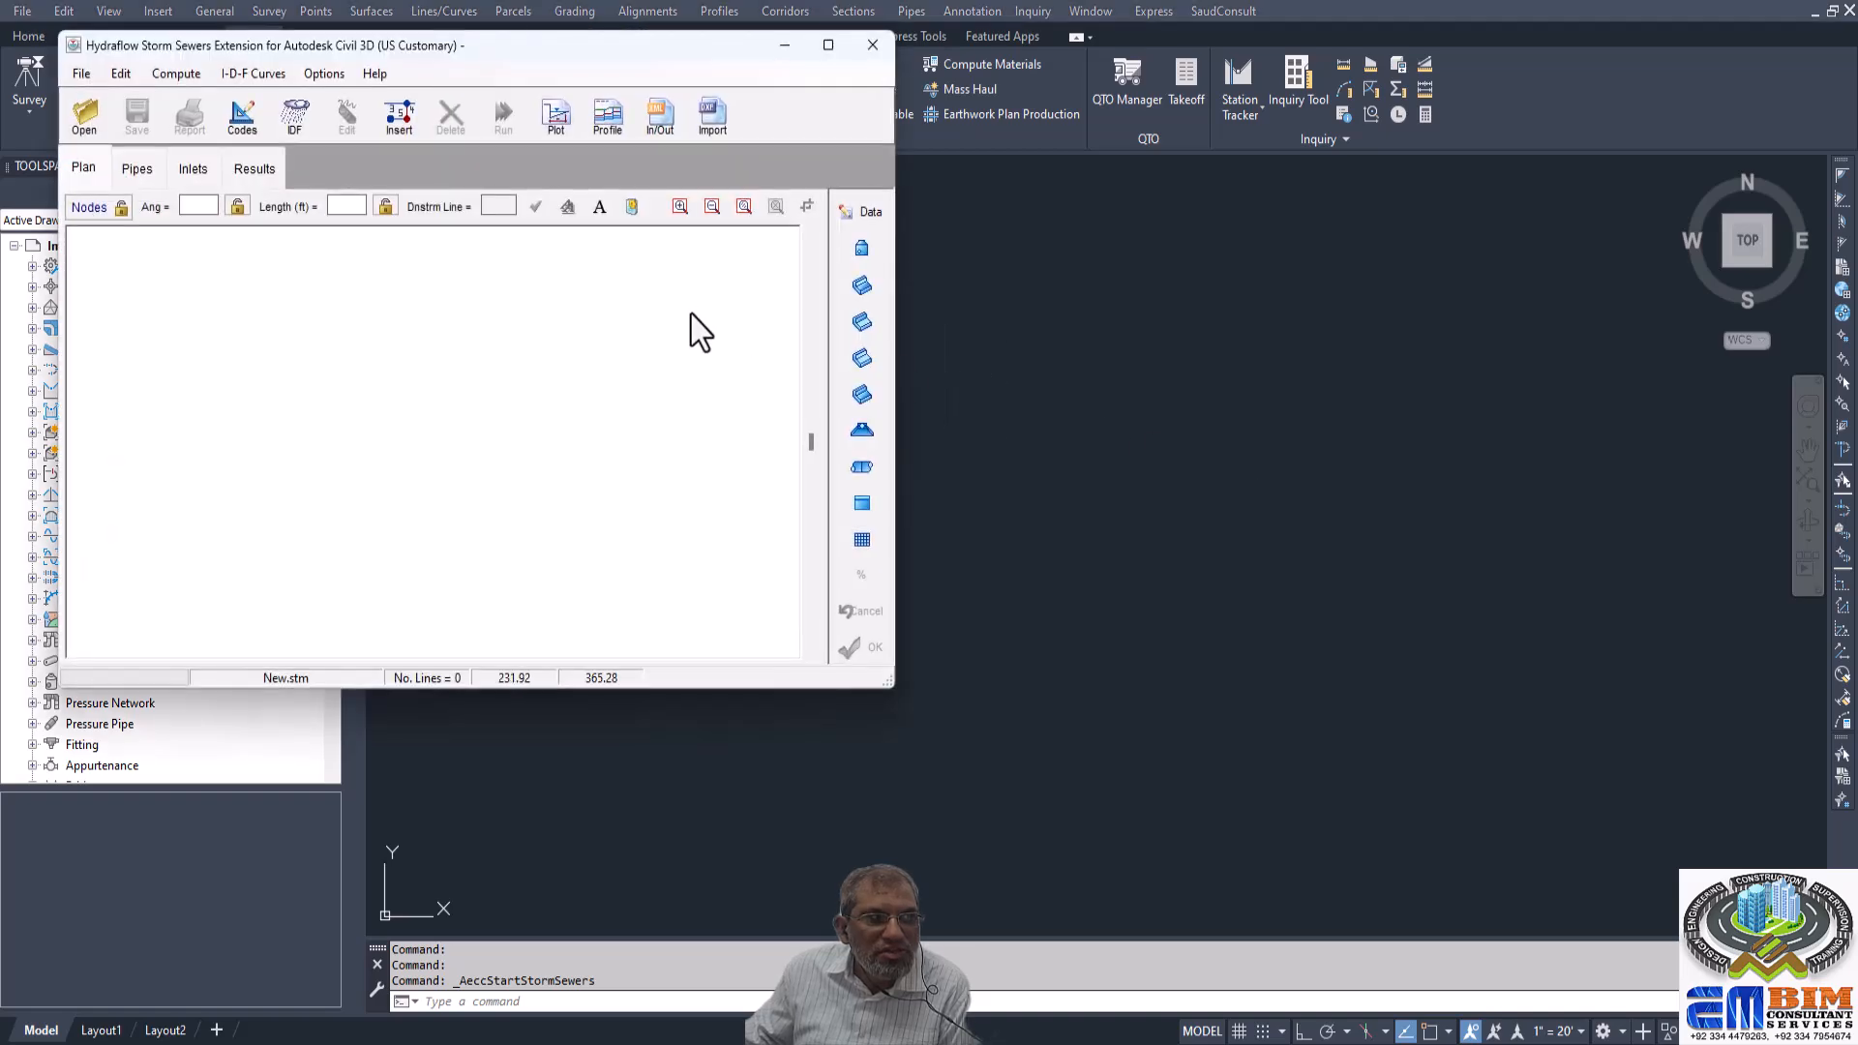
click(829, 45)
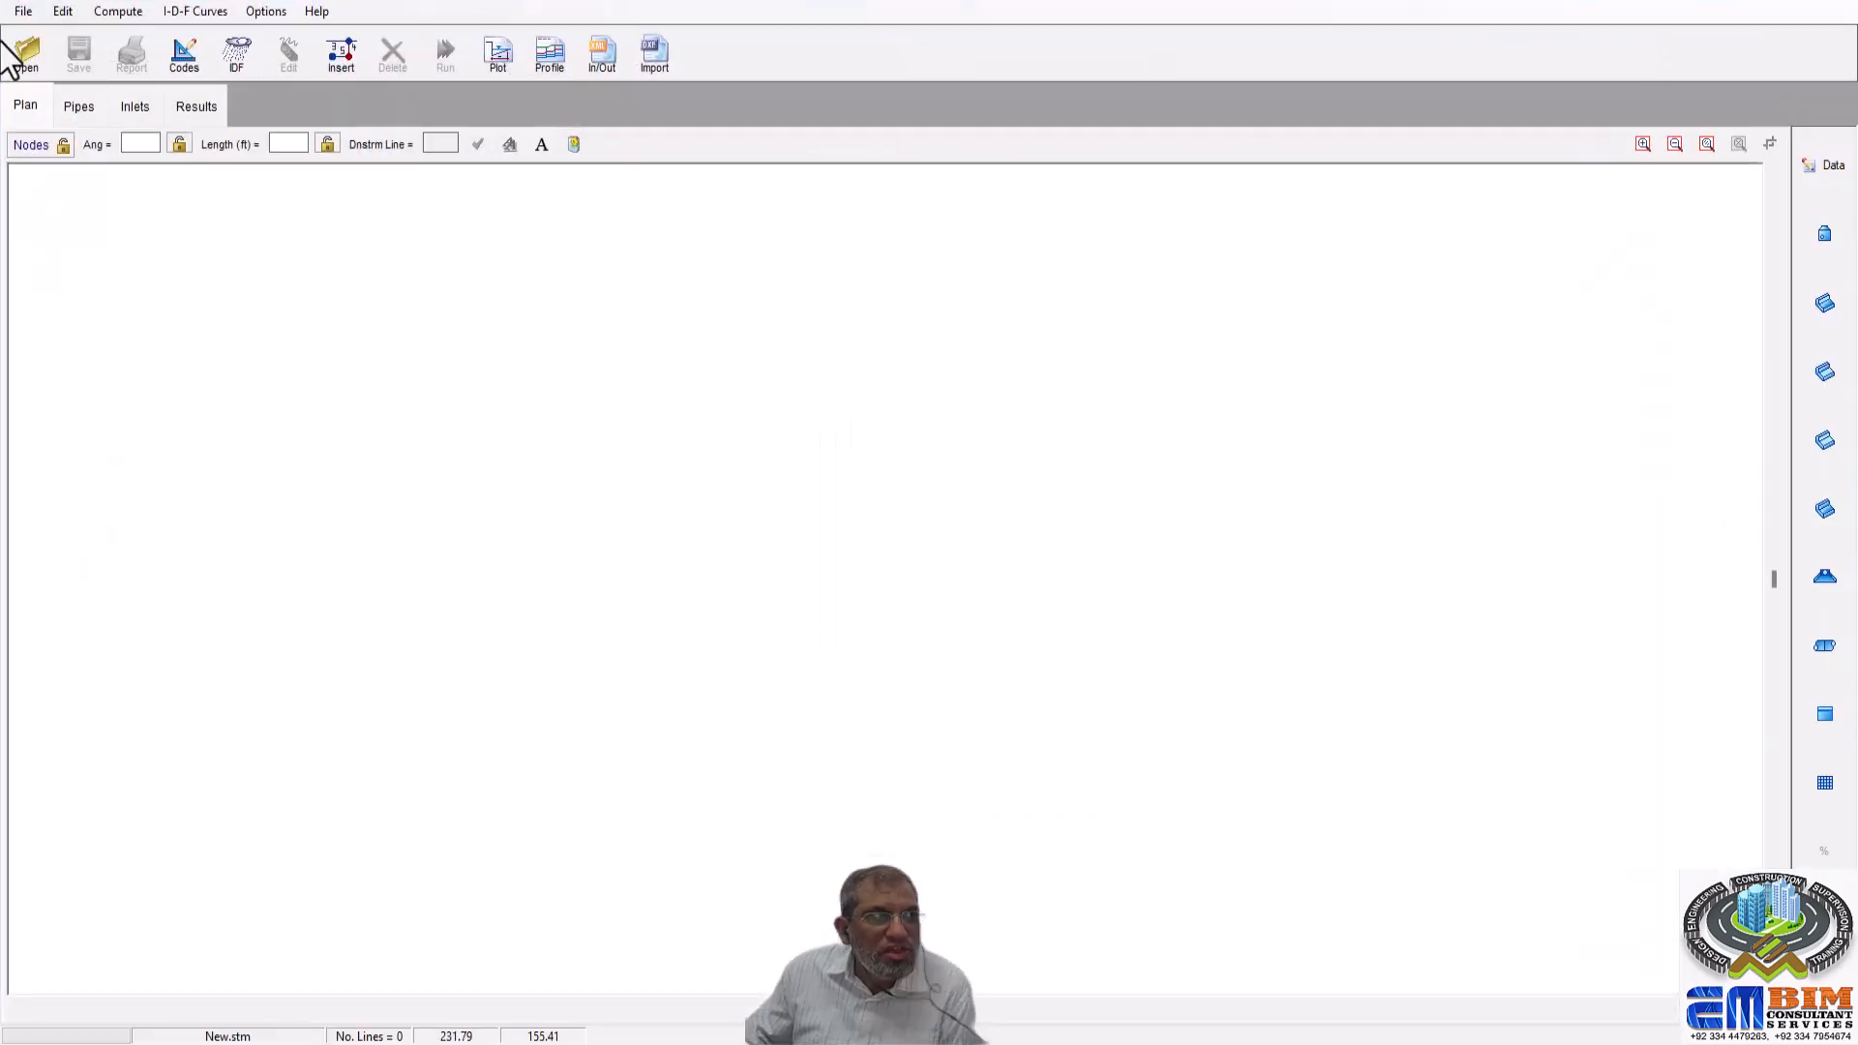
click(21, 11)
click(50, 56)
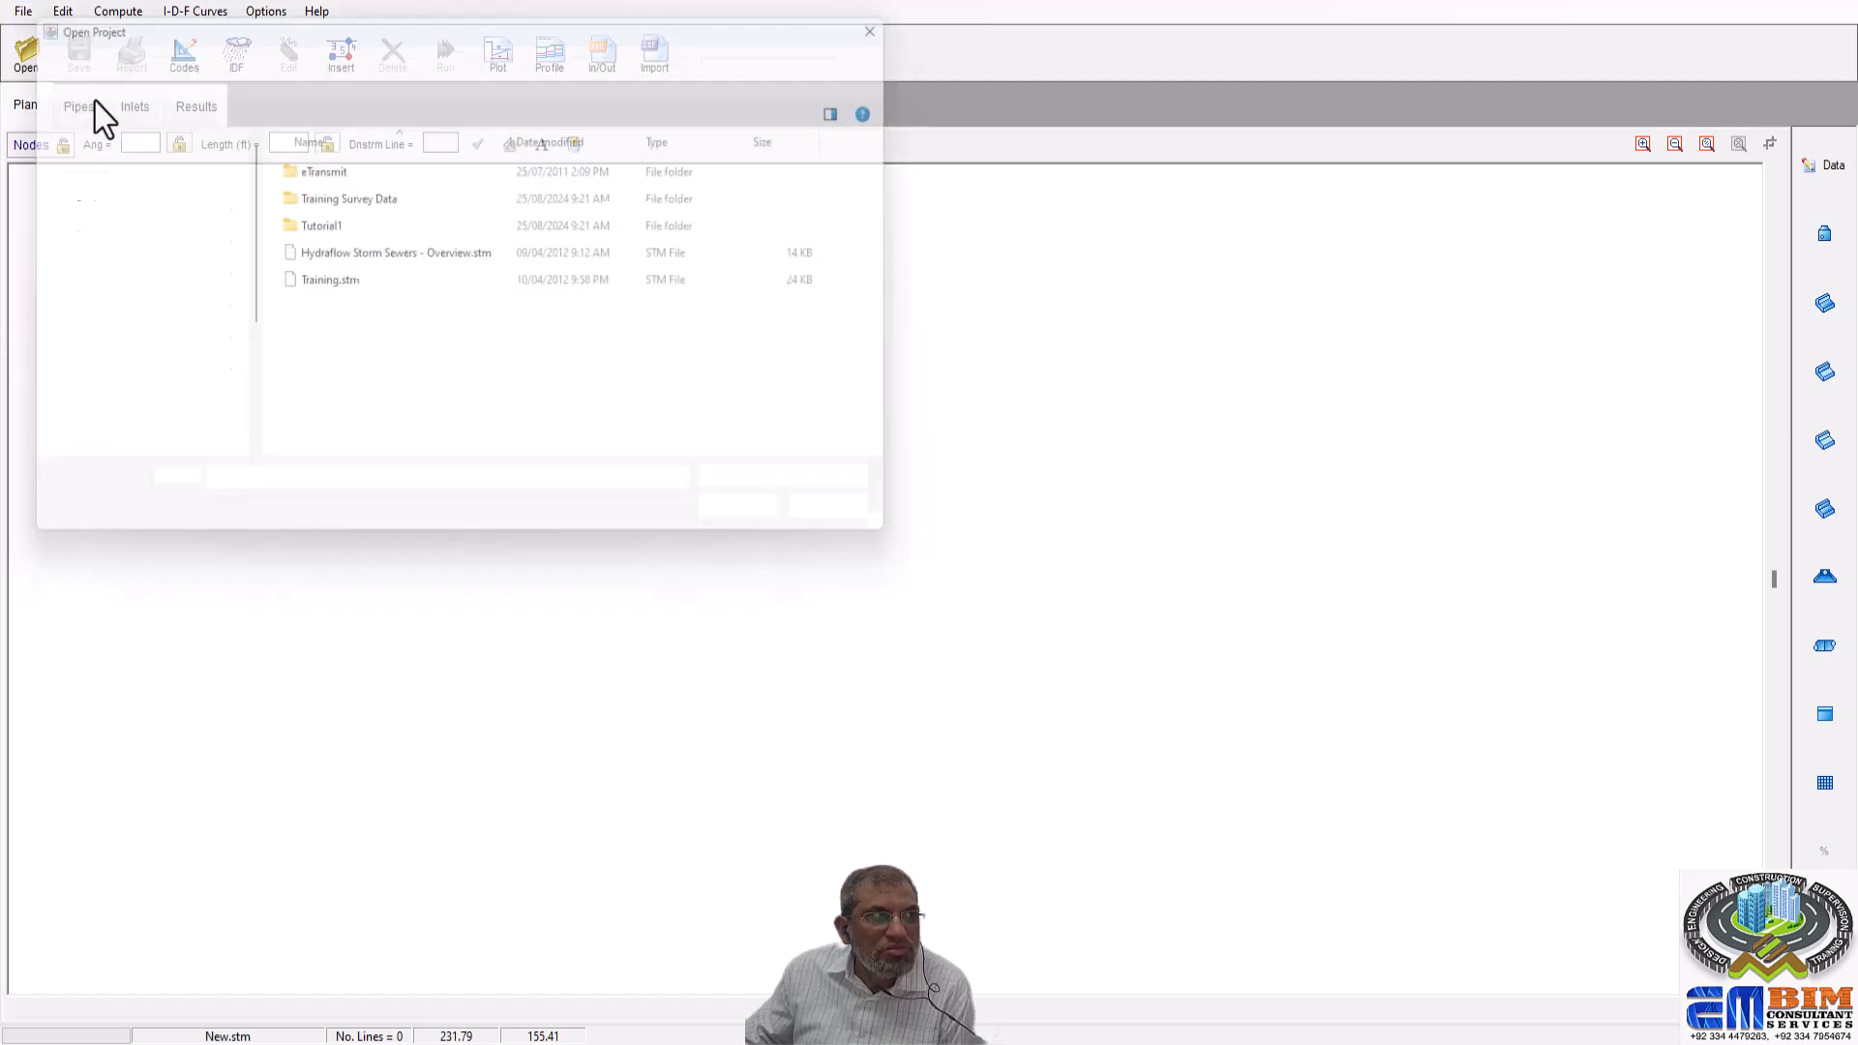
double_click(335, 287)
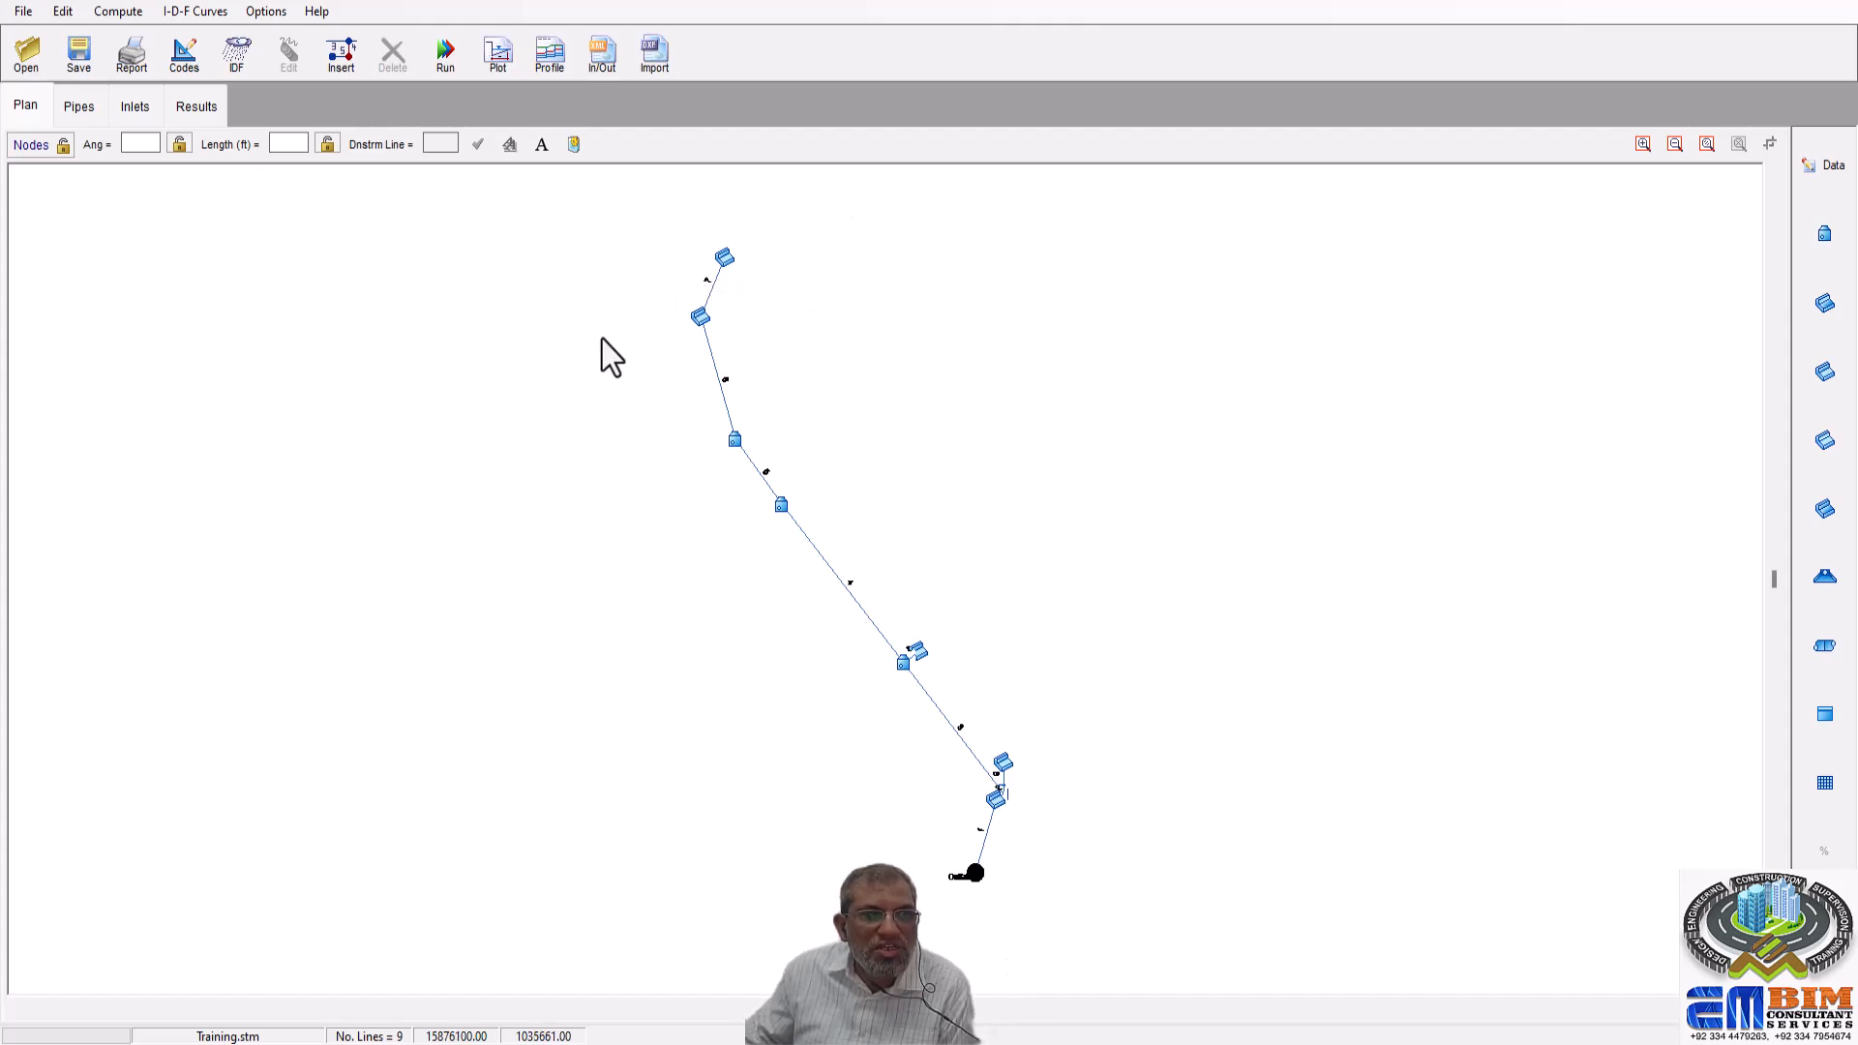
click(699, 315)
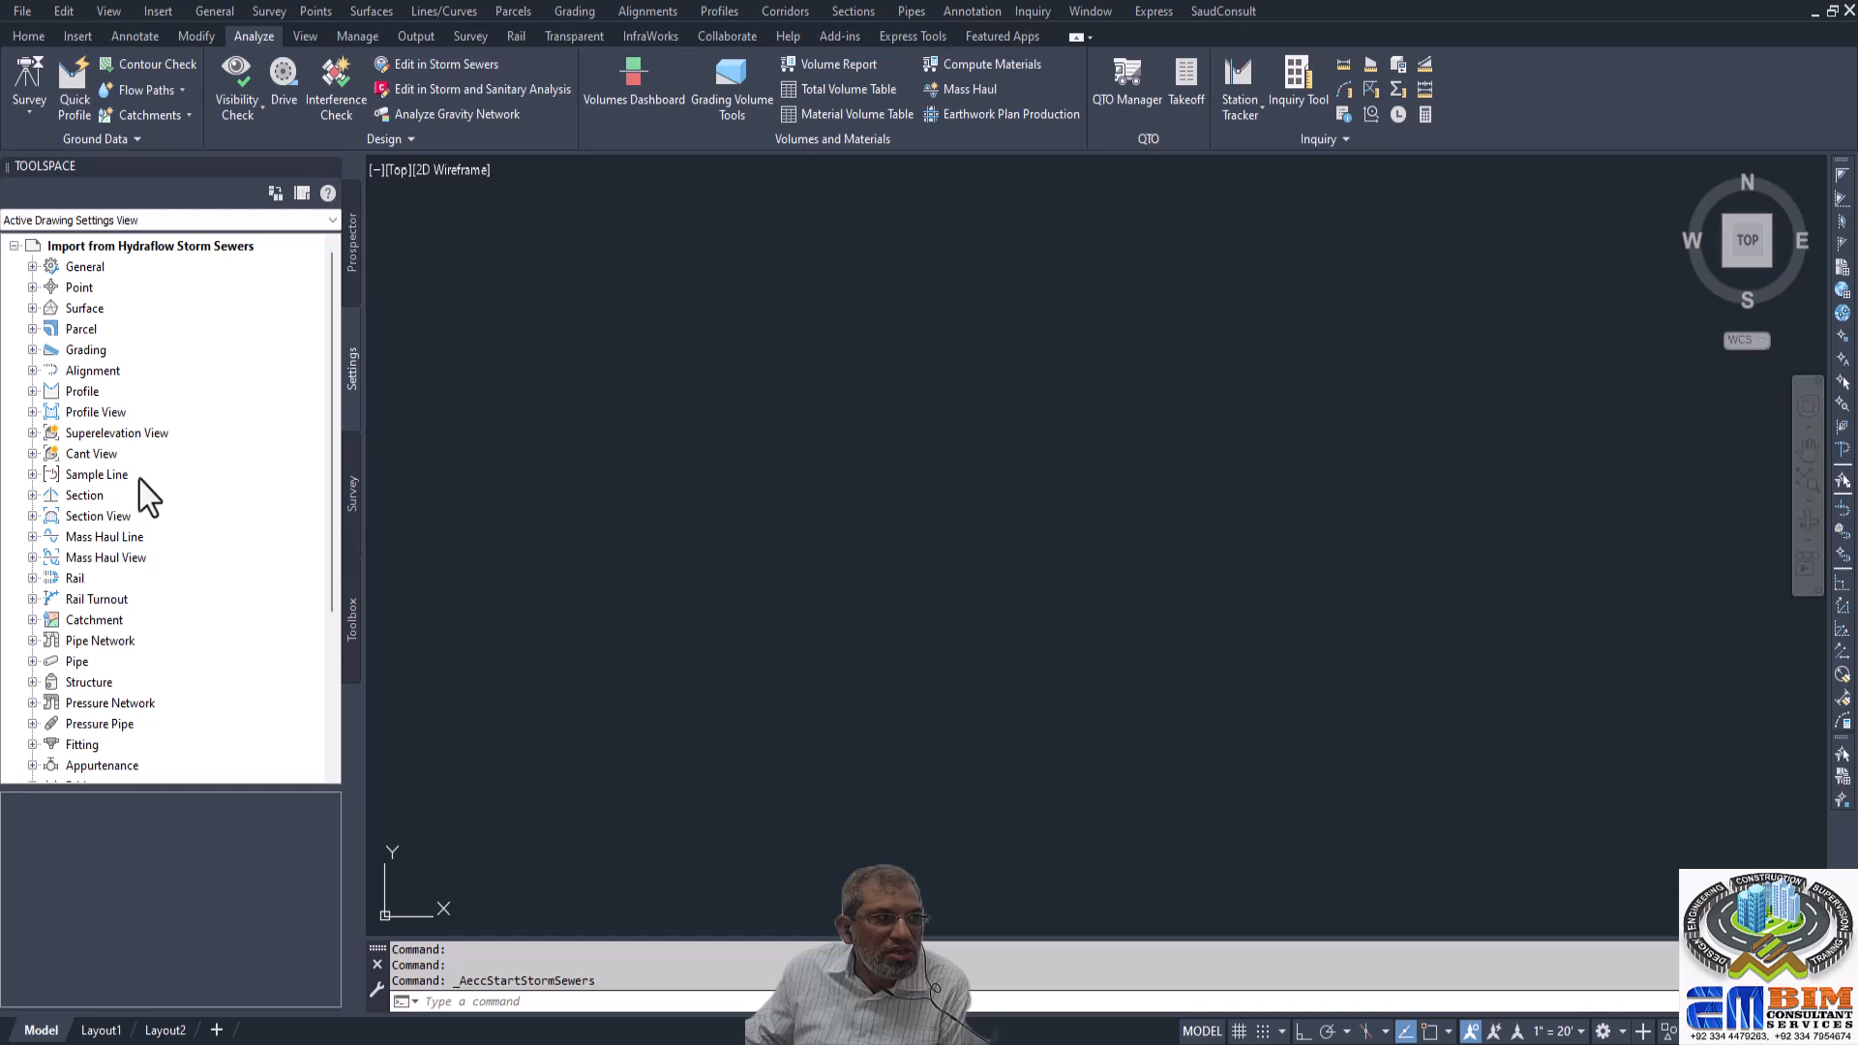
Open the Pipe Network feature settings and bring up the Parts List Used For Migration setting under Storm Sewers Migration Defaults.
click(92, 642)
right_click(89, 645)
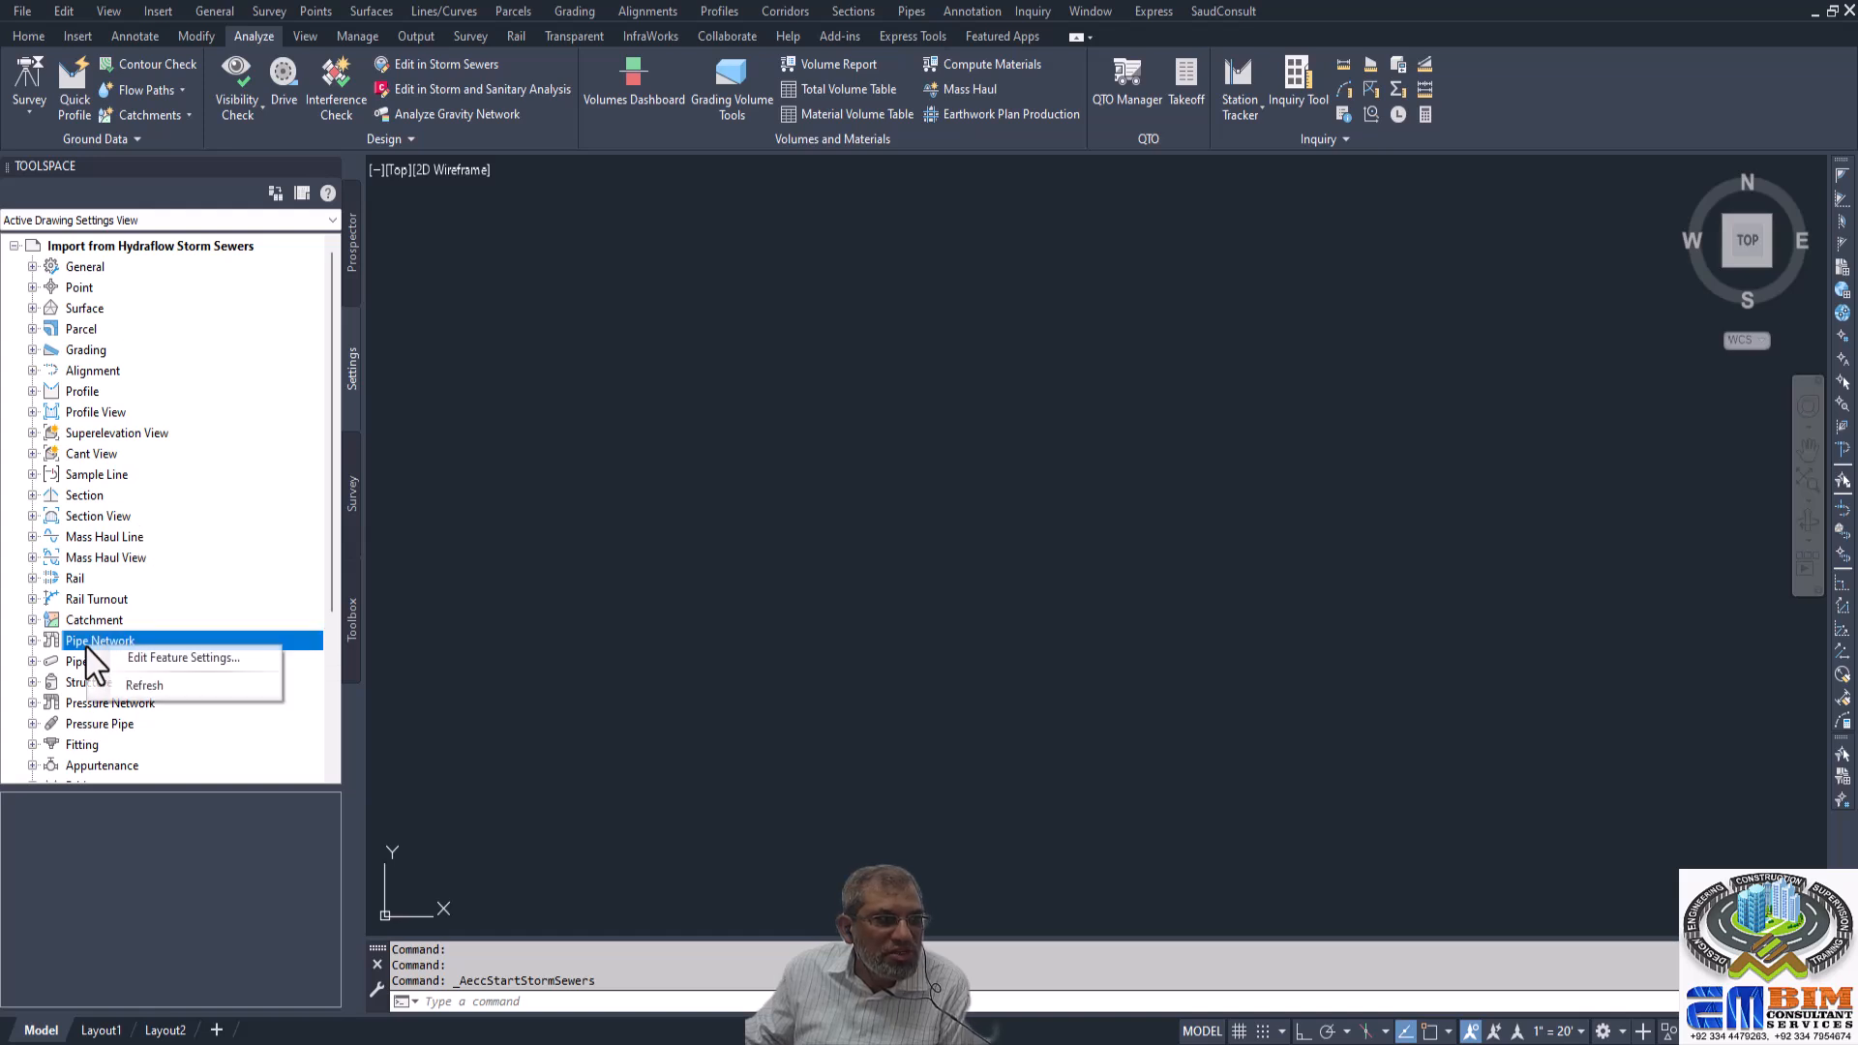
click(153, 659)
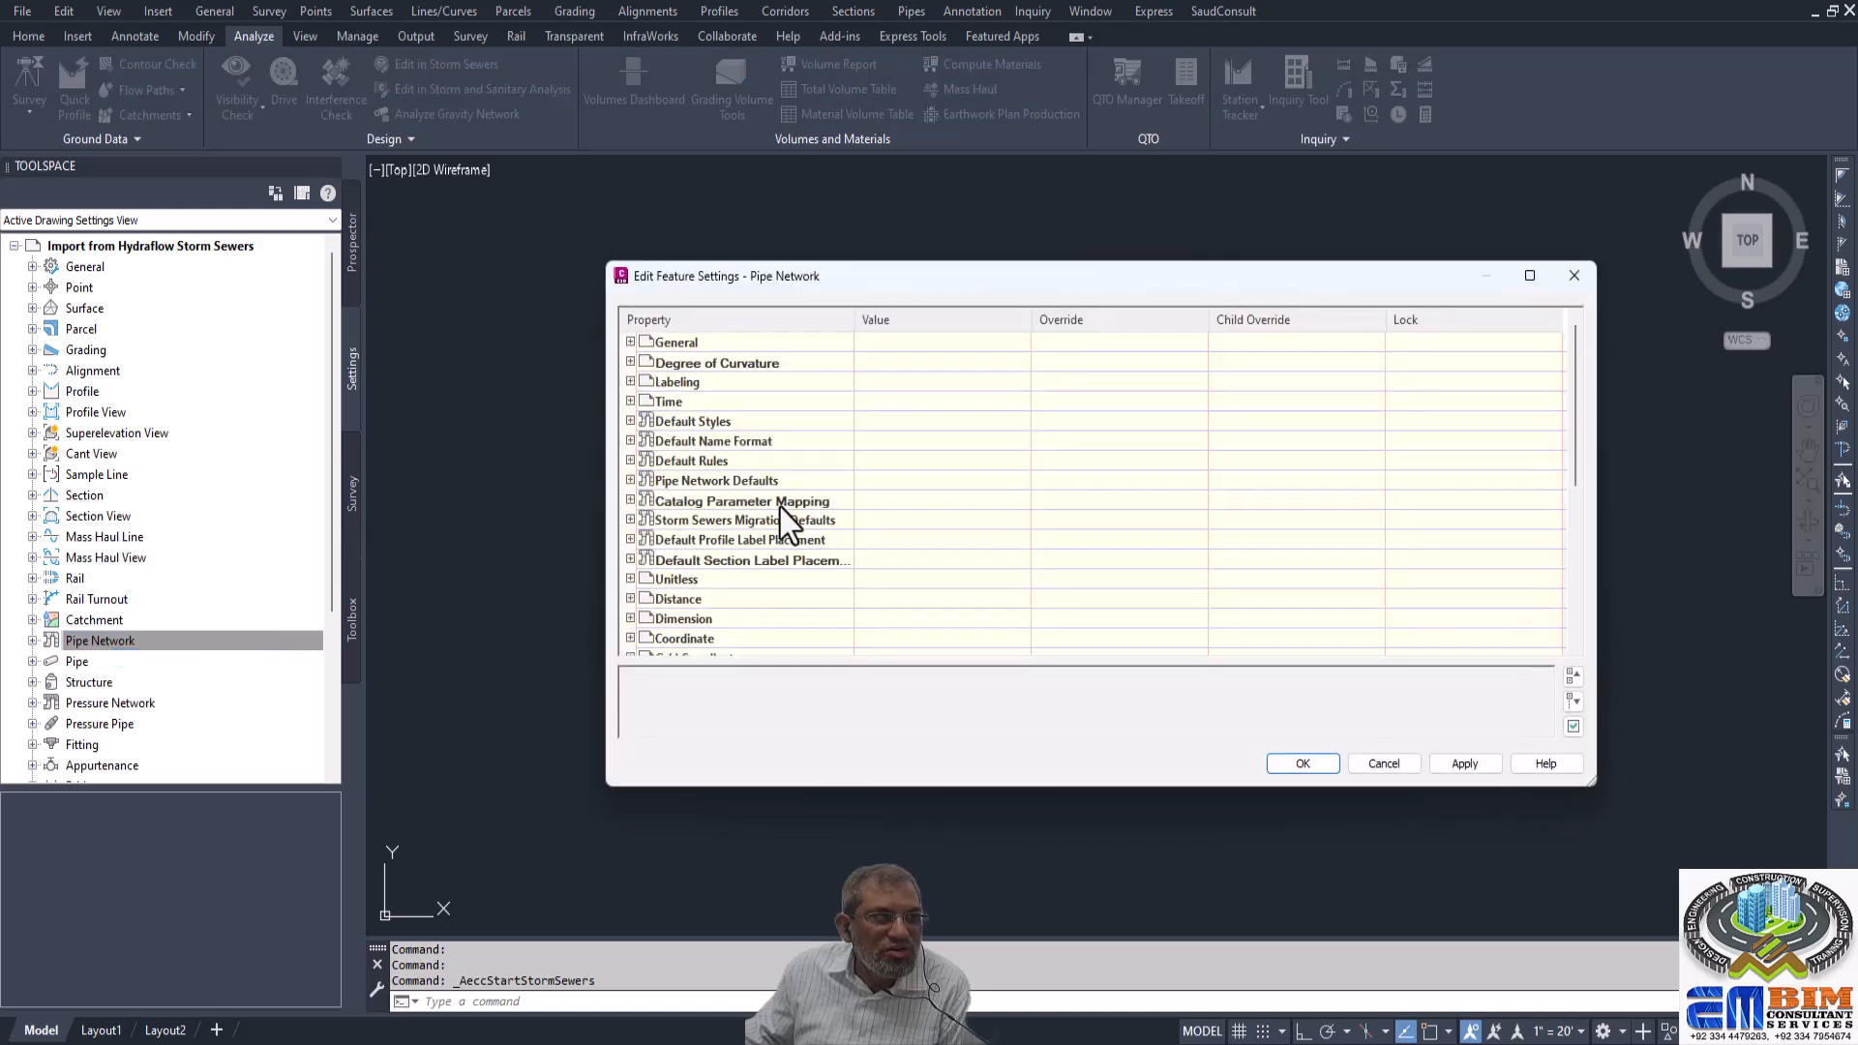
click(629, 520)
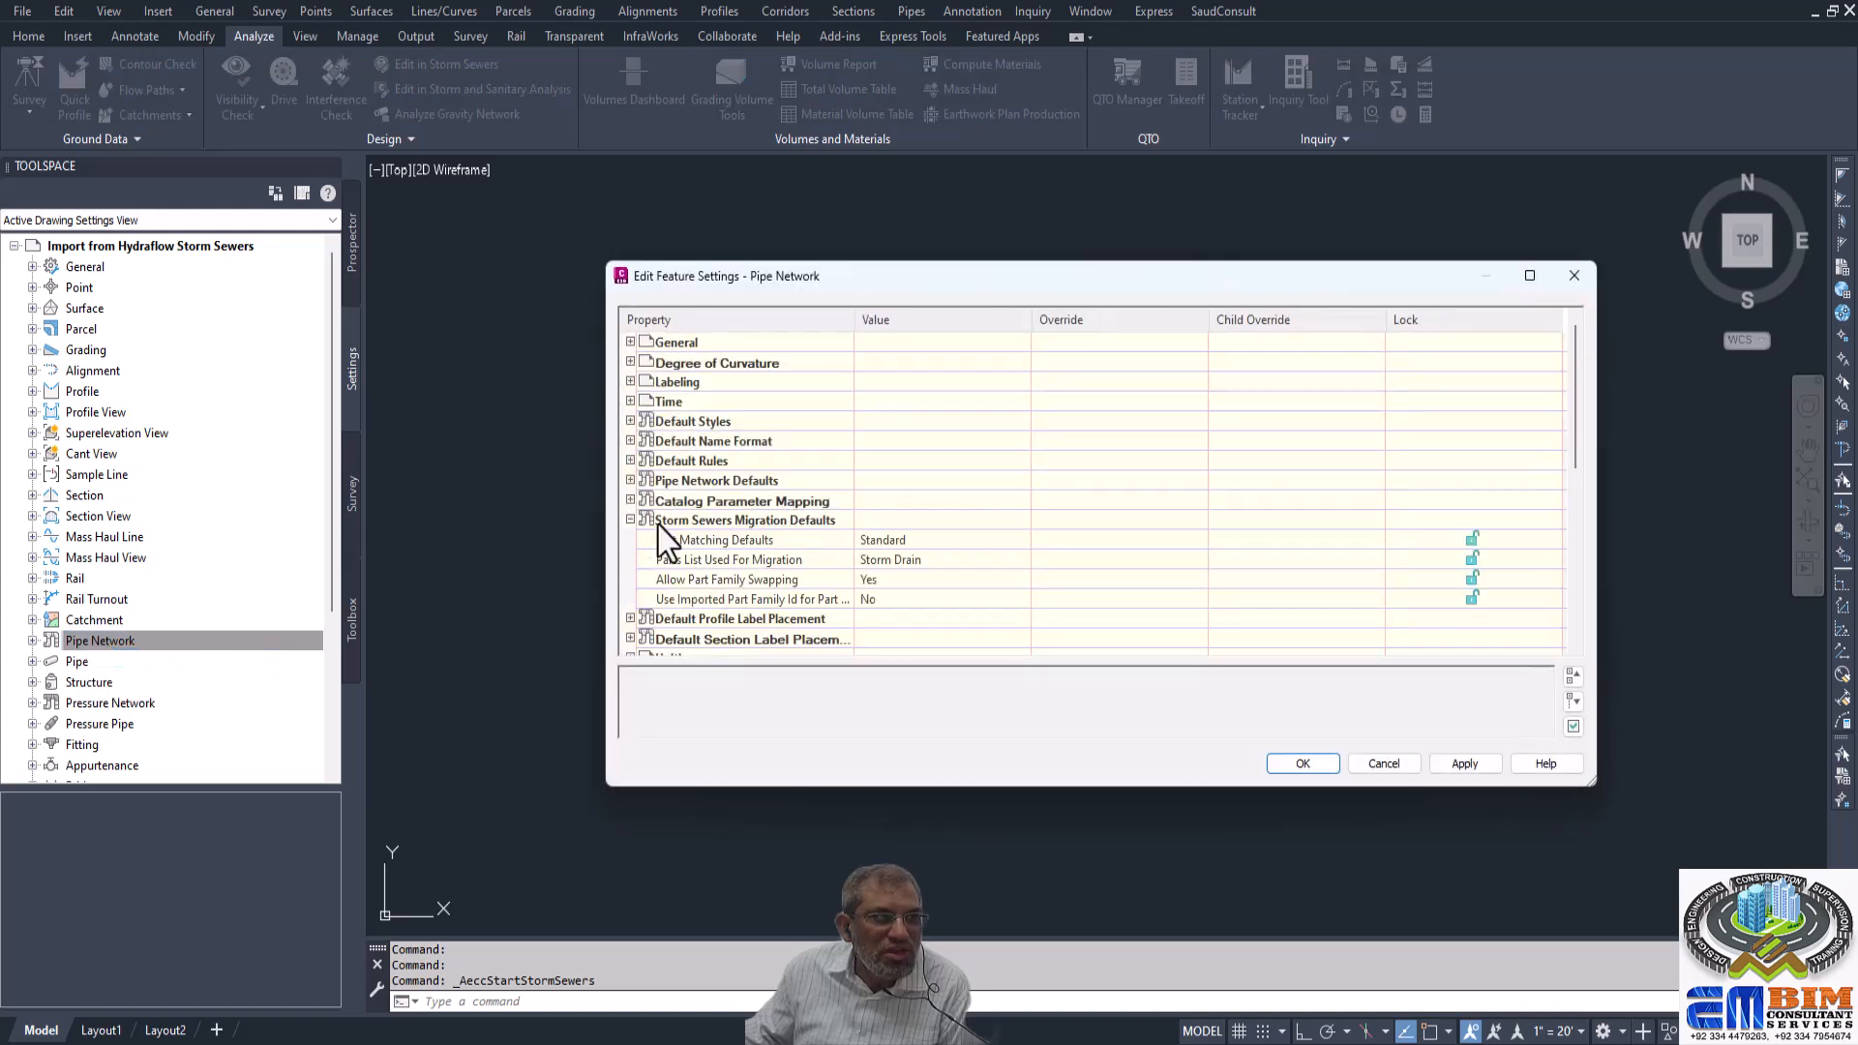
click(956, 559)
click(1021, 559)
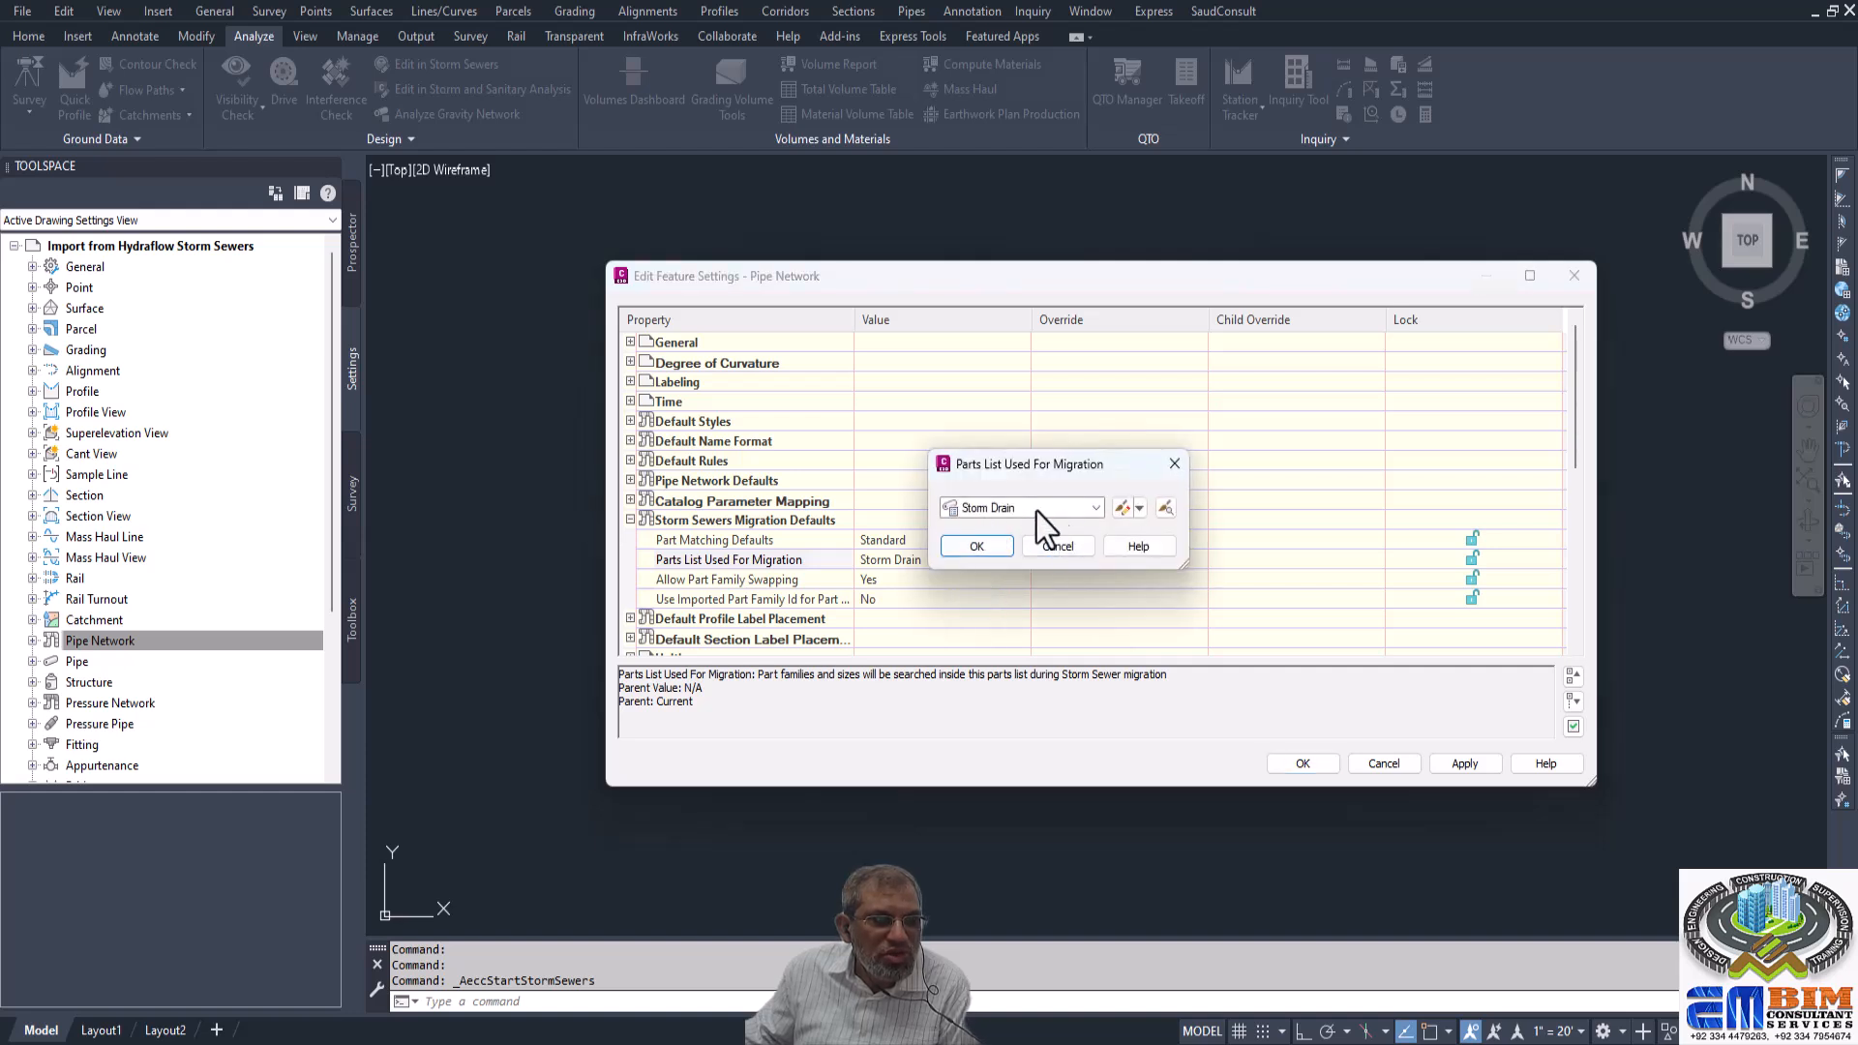
Review the structure and pipe families in the Storm Drain parts list, and accept Storm Drain as the parts list for migration.
click(1141, 507)
click(1173, 531)
click(1125, 510)
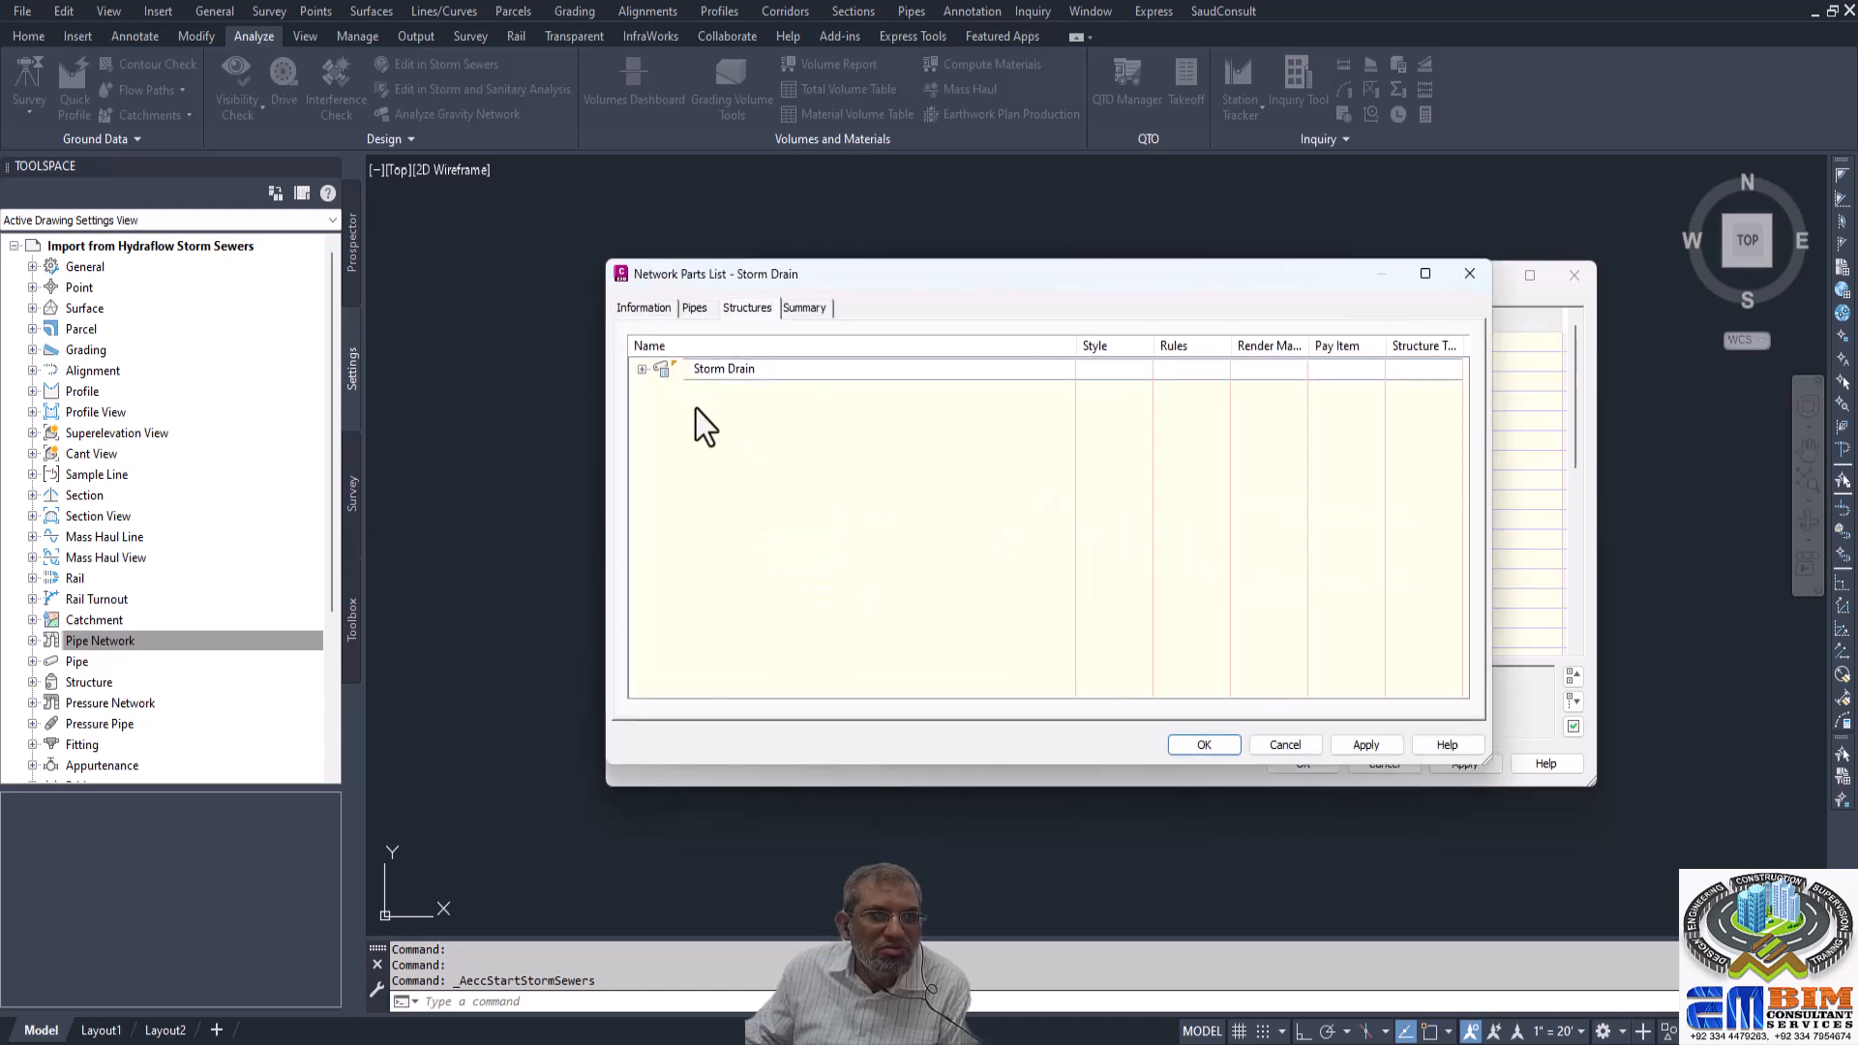
click(642, 370)
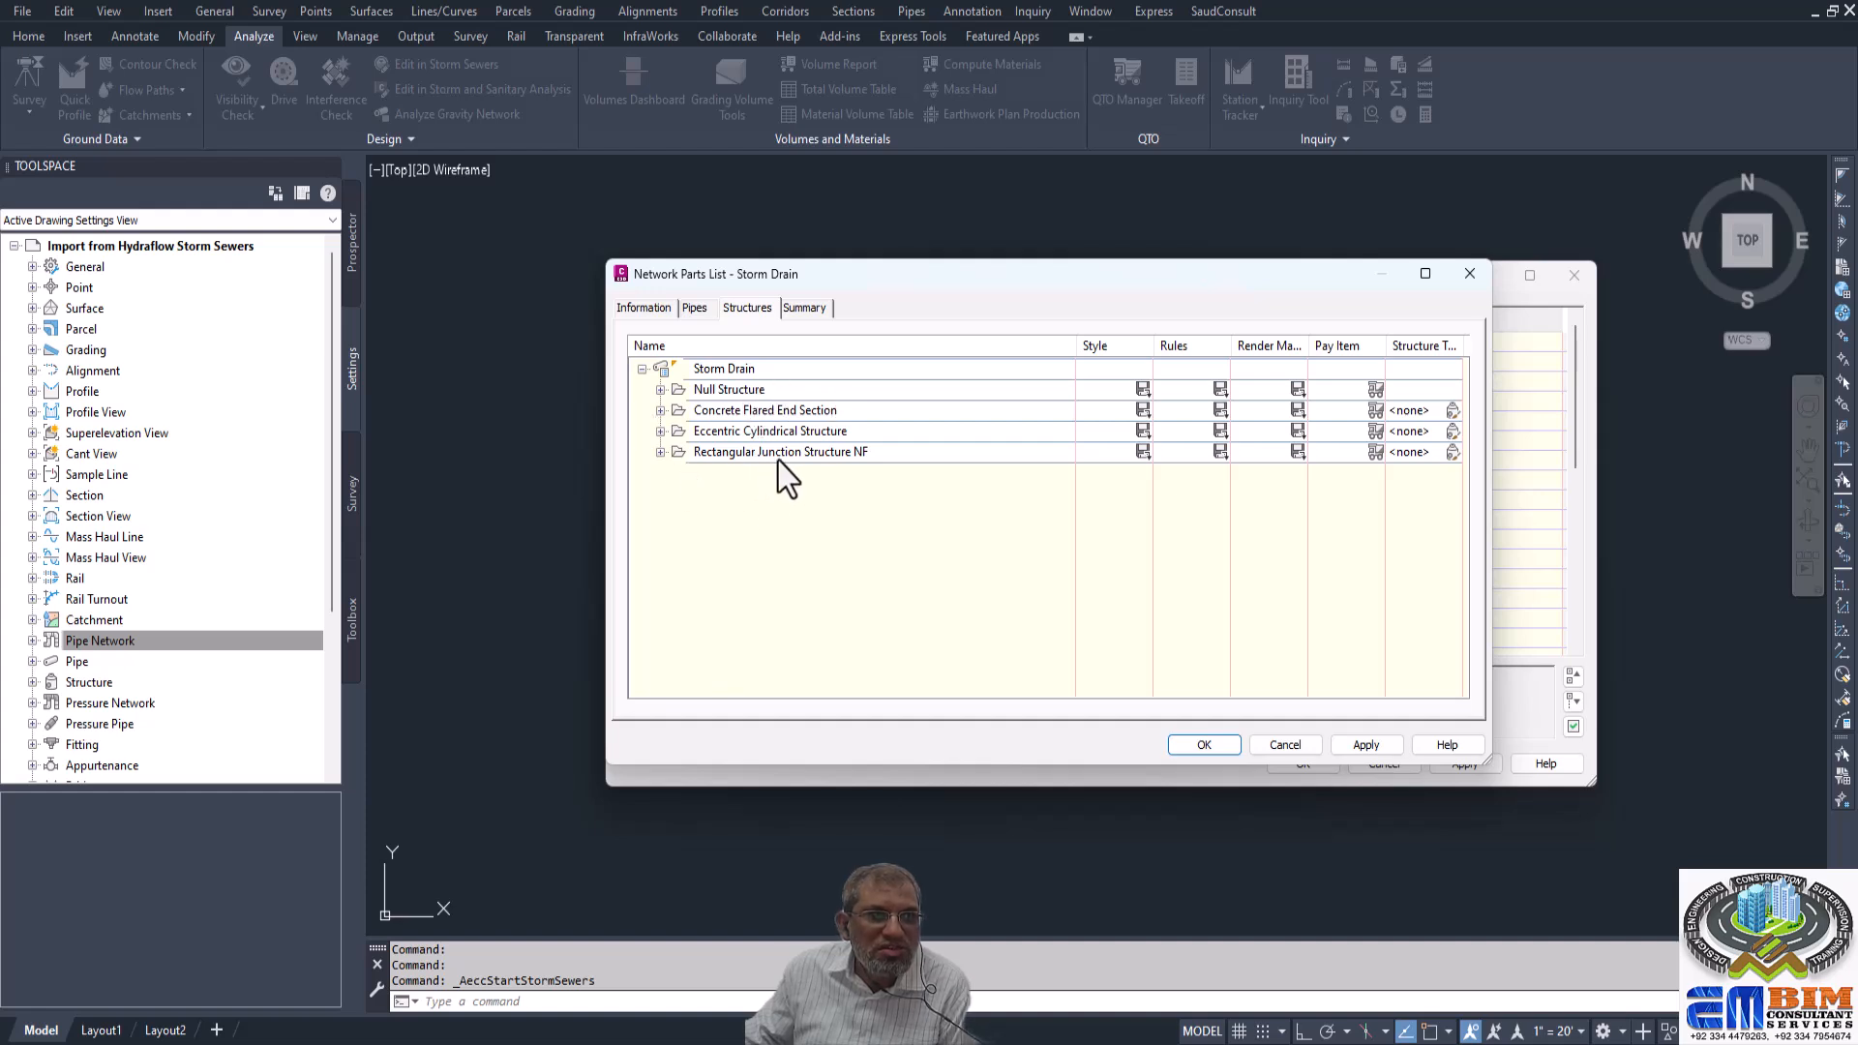
click(696, 308)
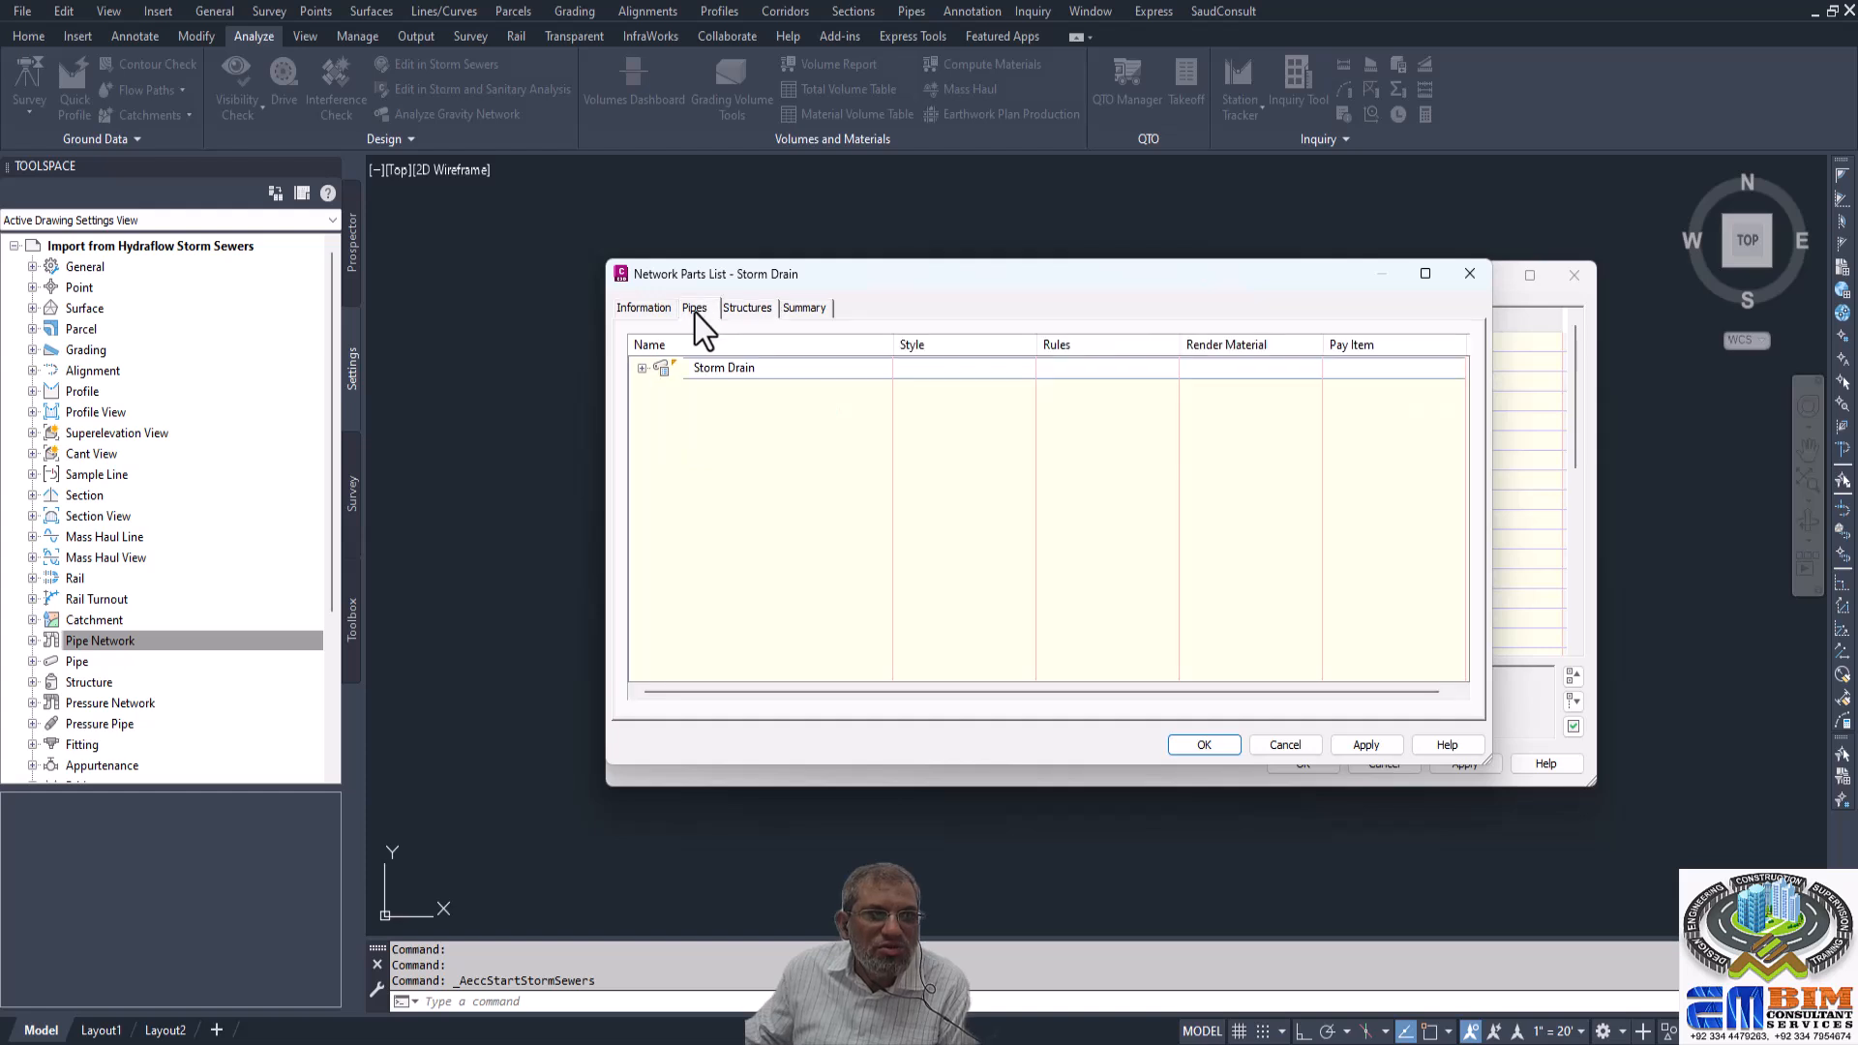
click(641, 369)
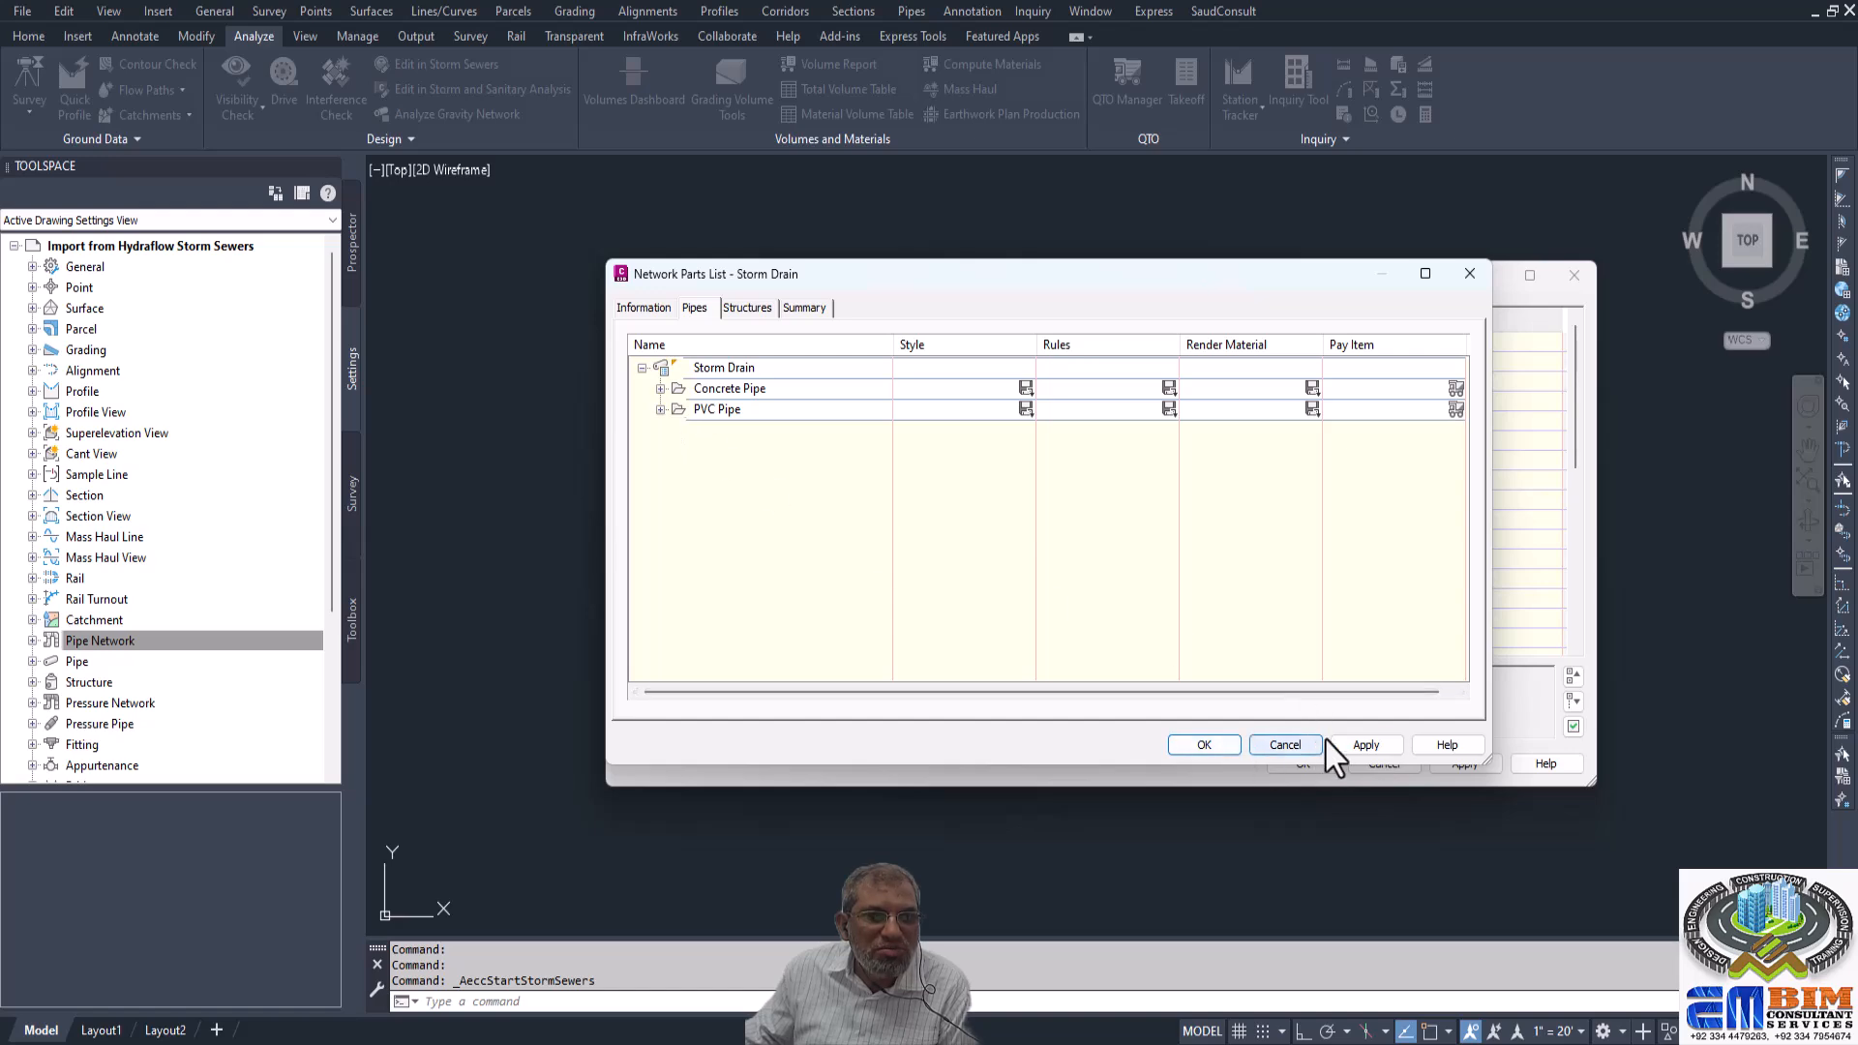
click(1281, 745)
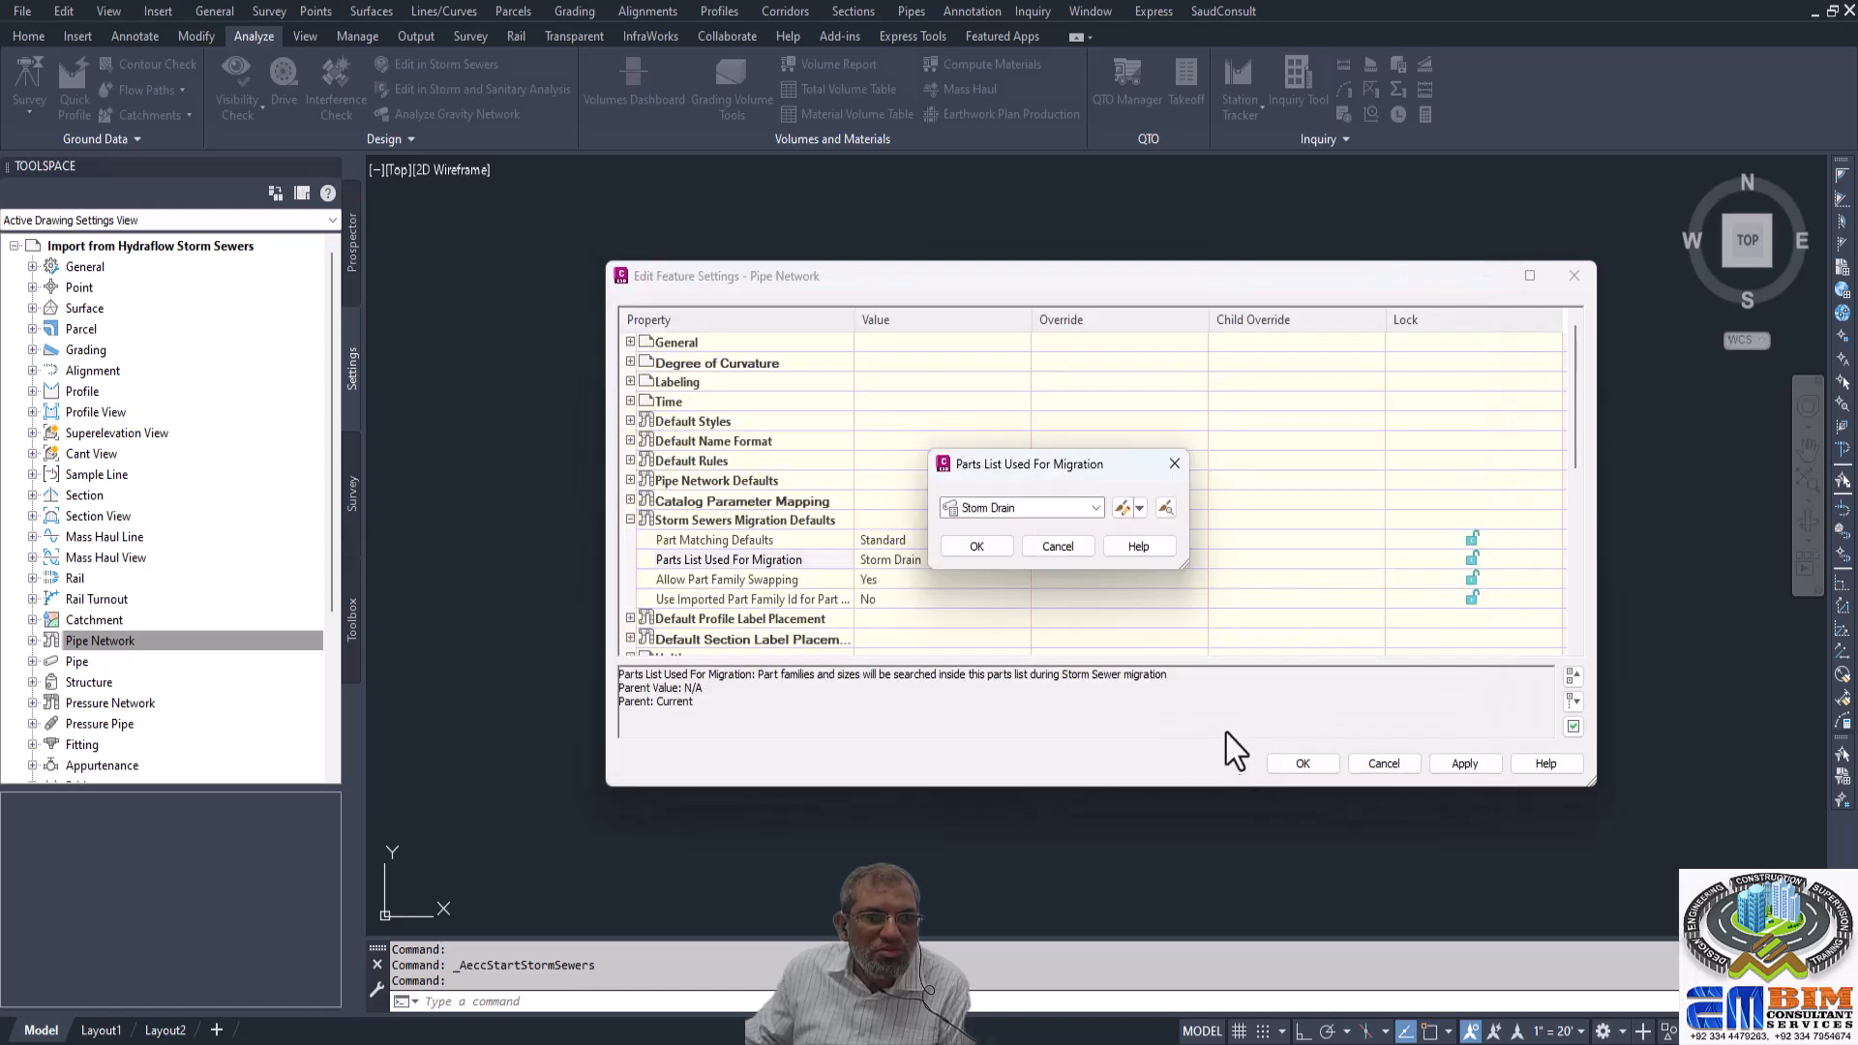
click(977, 548)
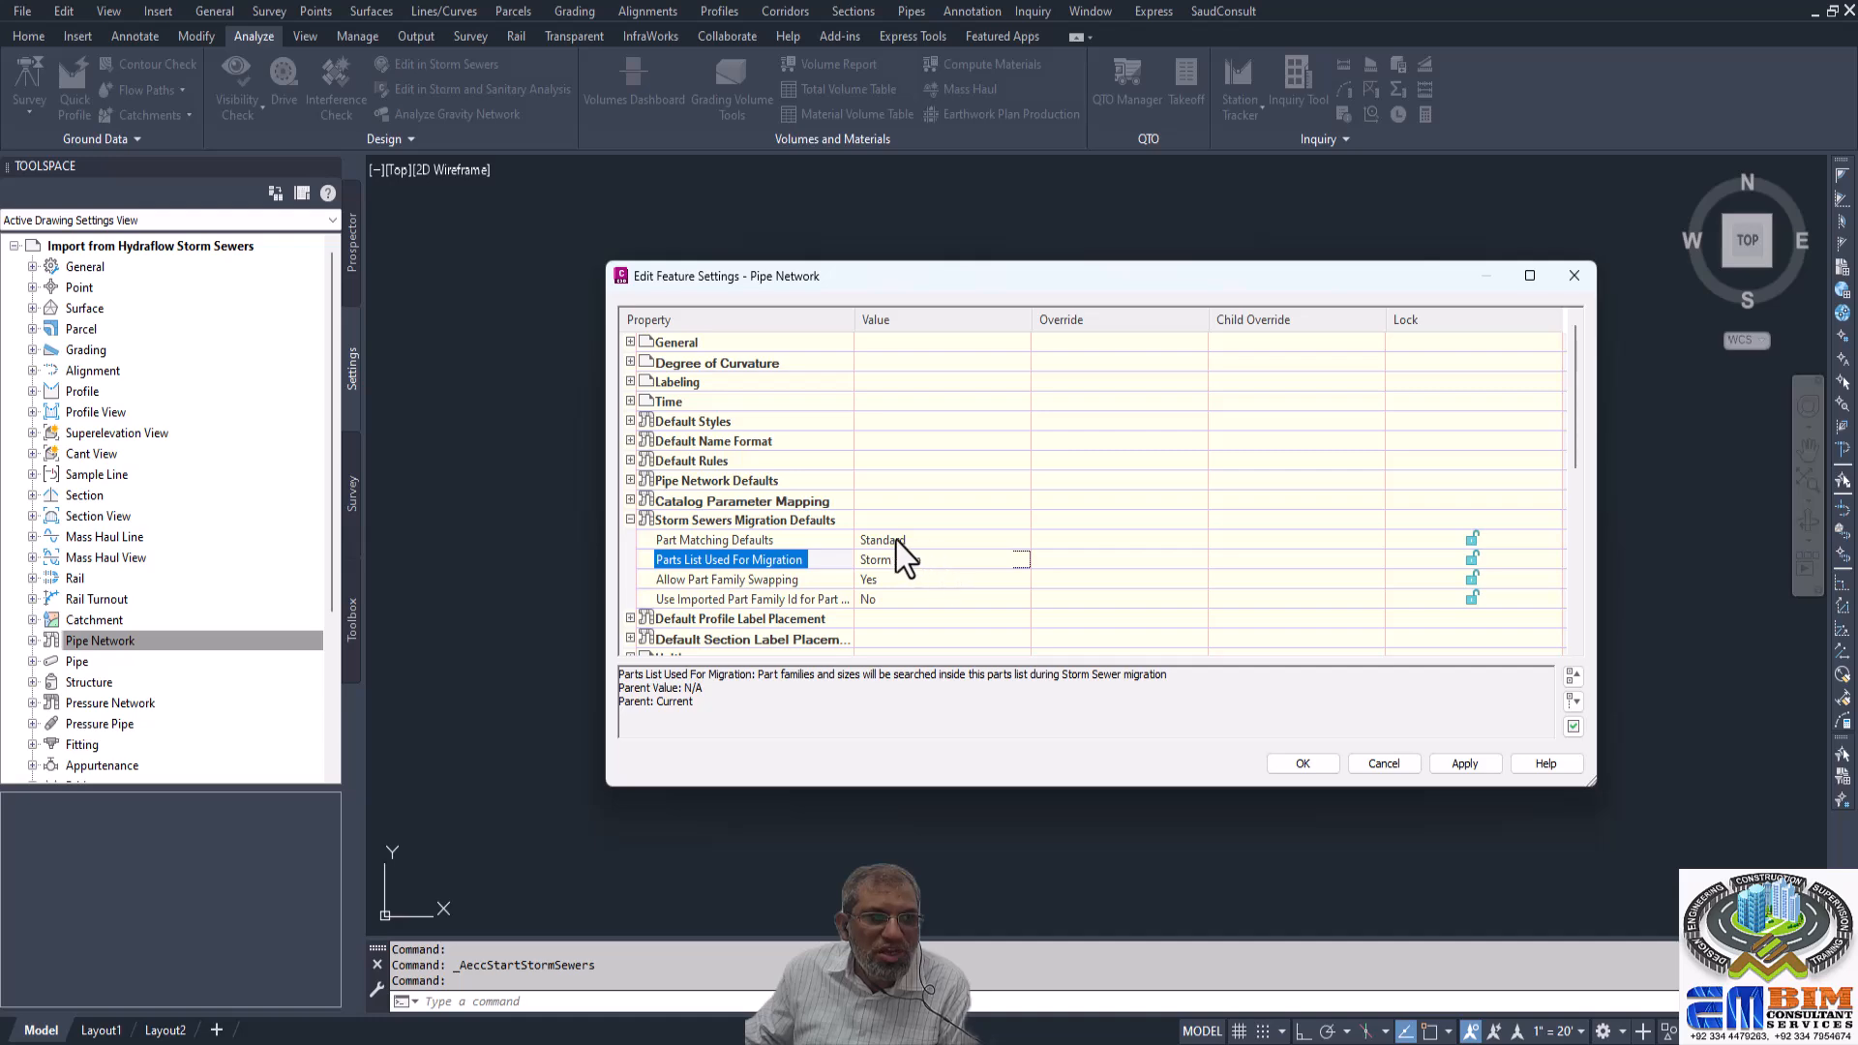
Open the Part Matching Defaults and review the import matches for circular structures, rectangular structures, miscellaneous parts and pipes.
click(962, 542)
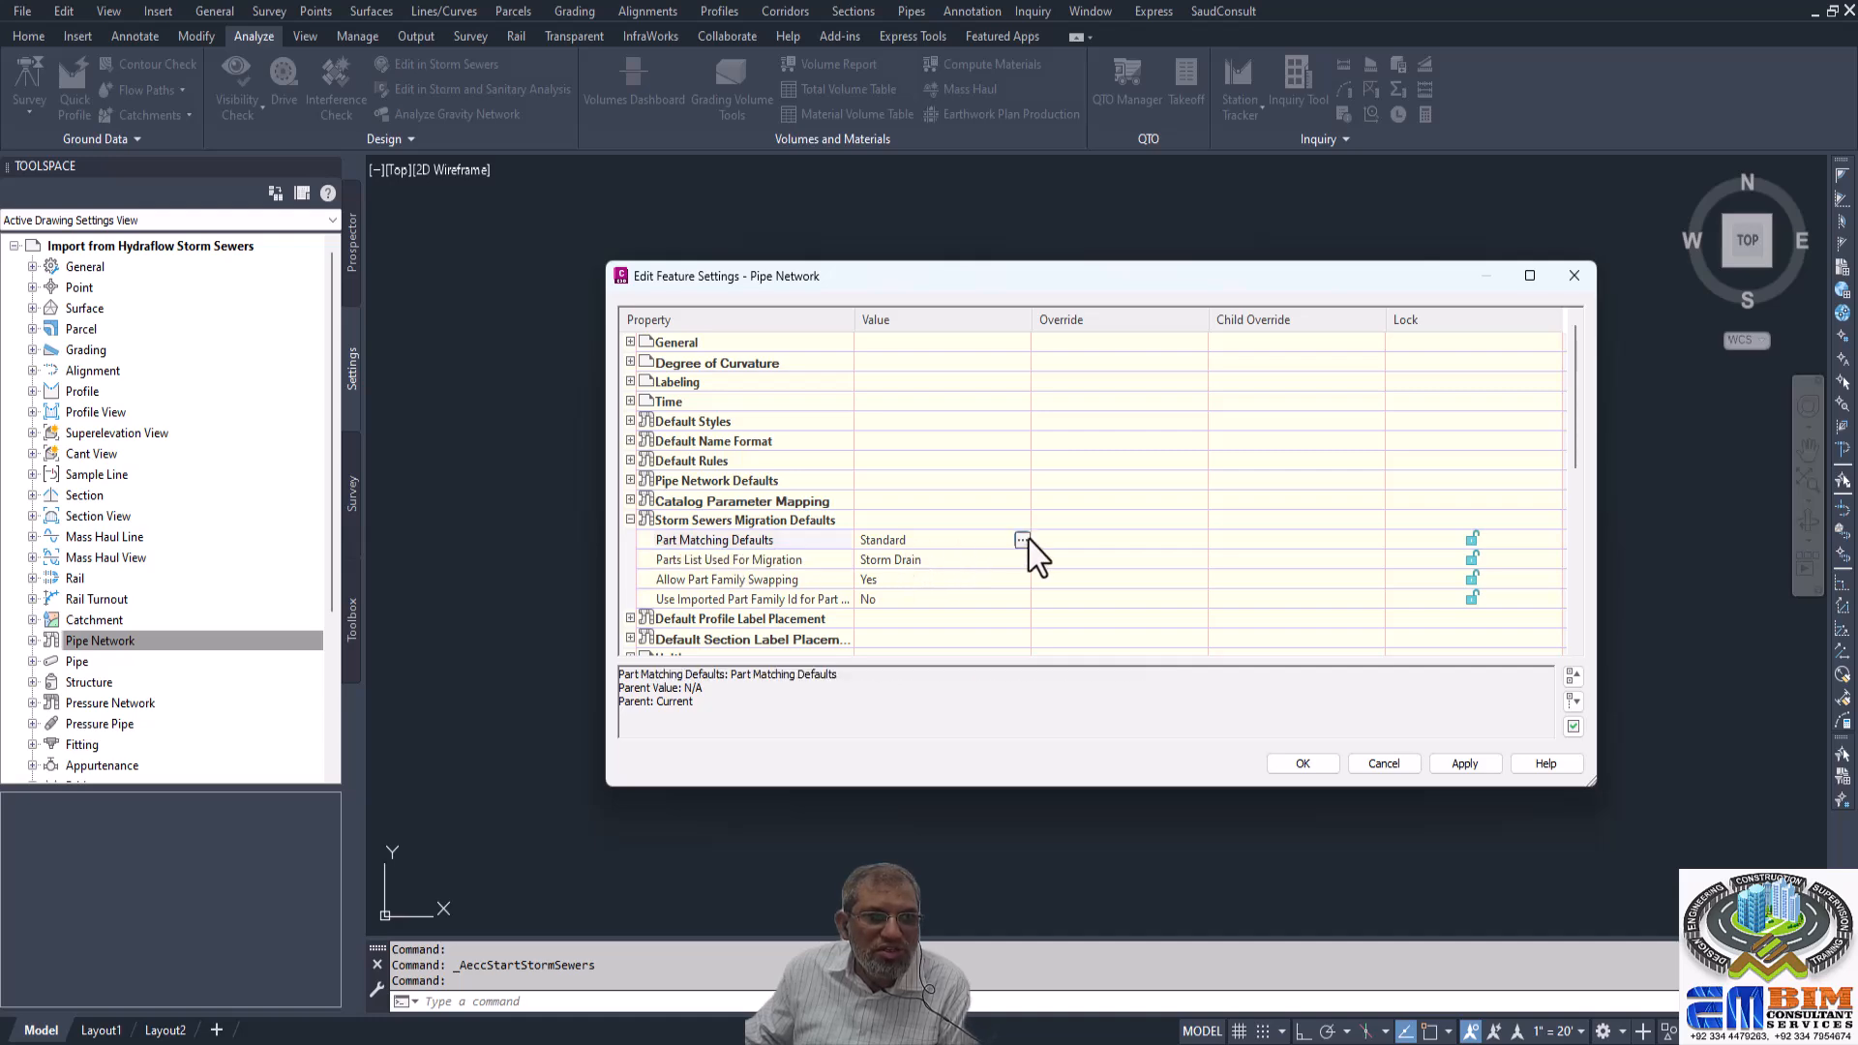
click(1023, 540)
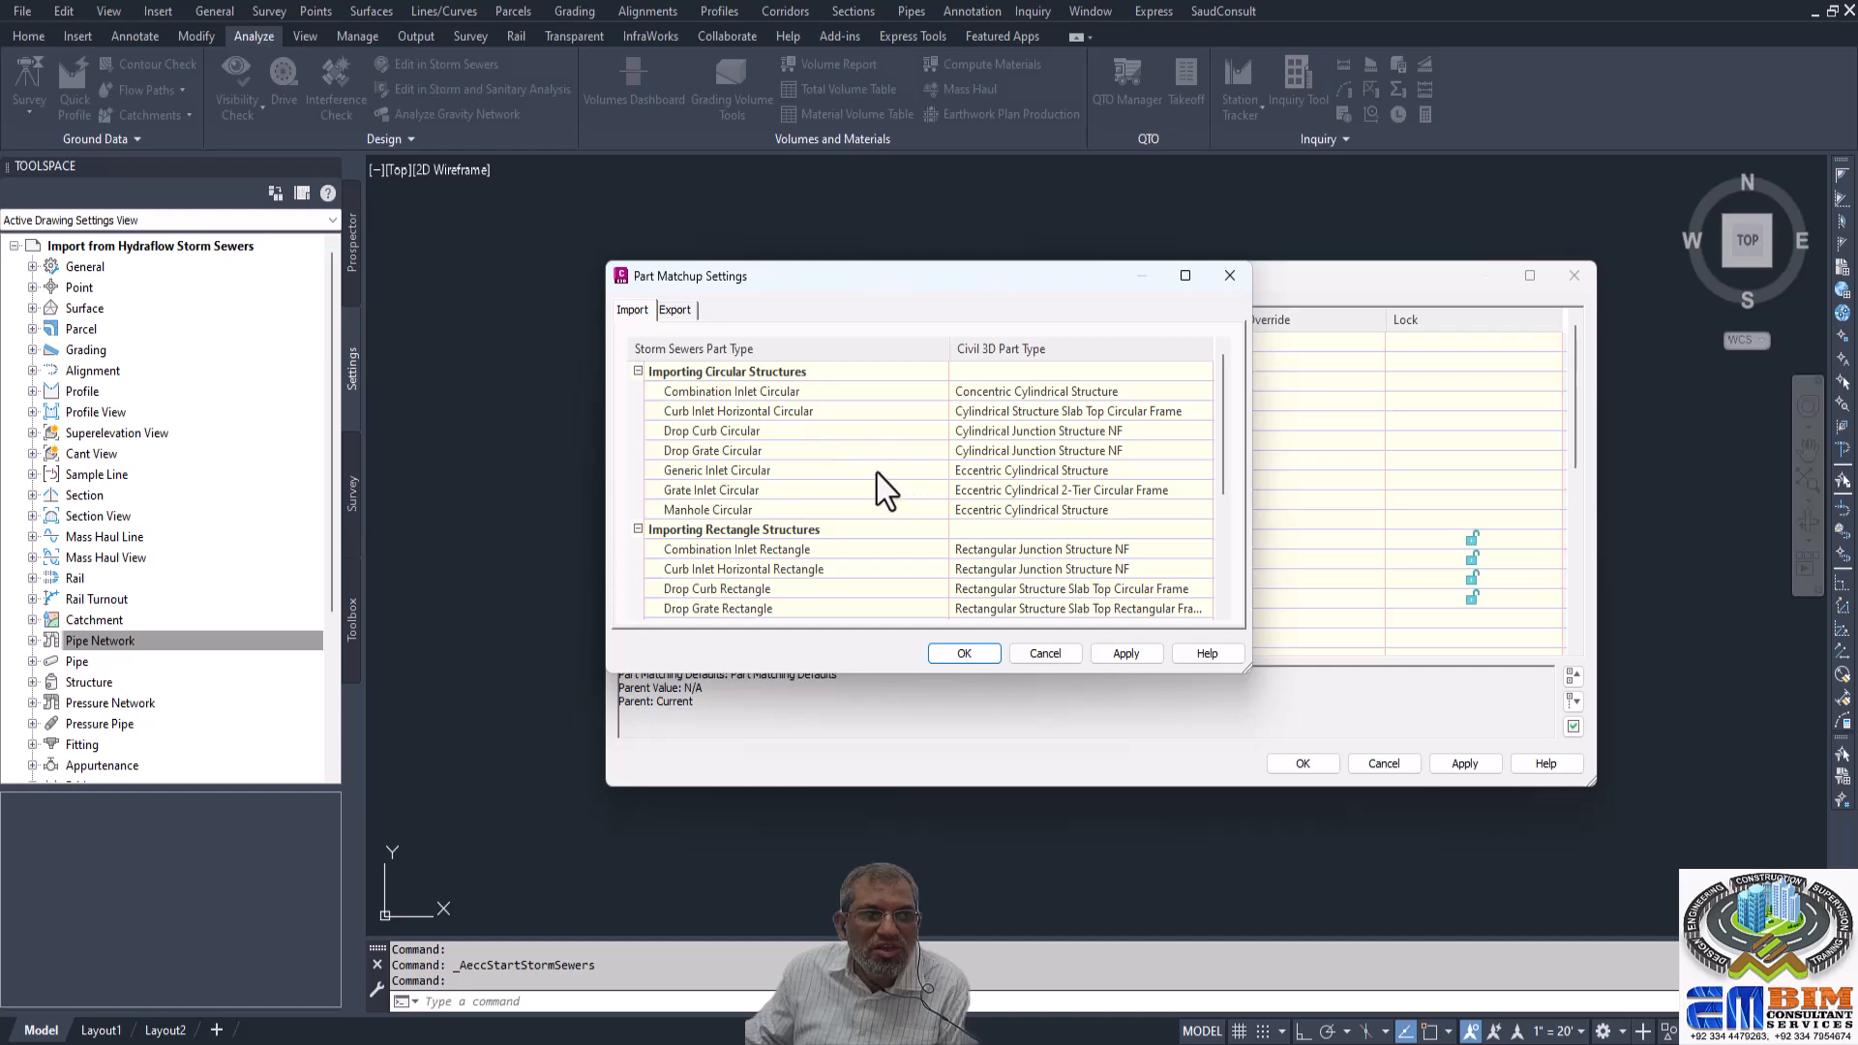
scroll(791, 416, down, 1)
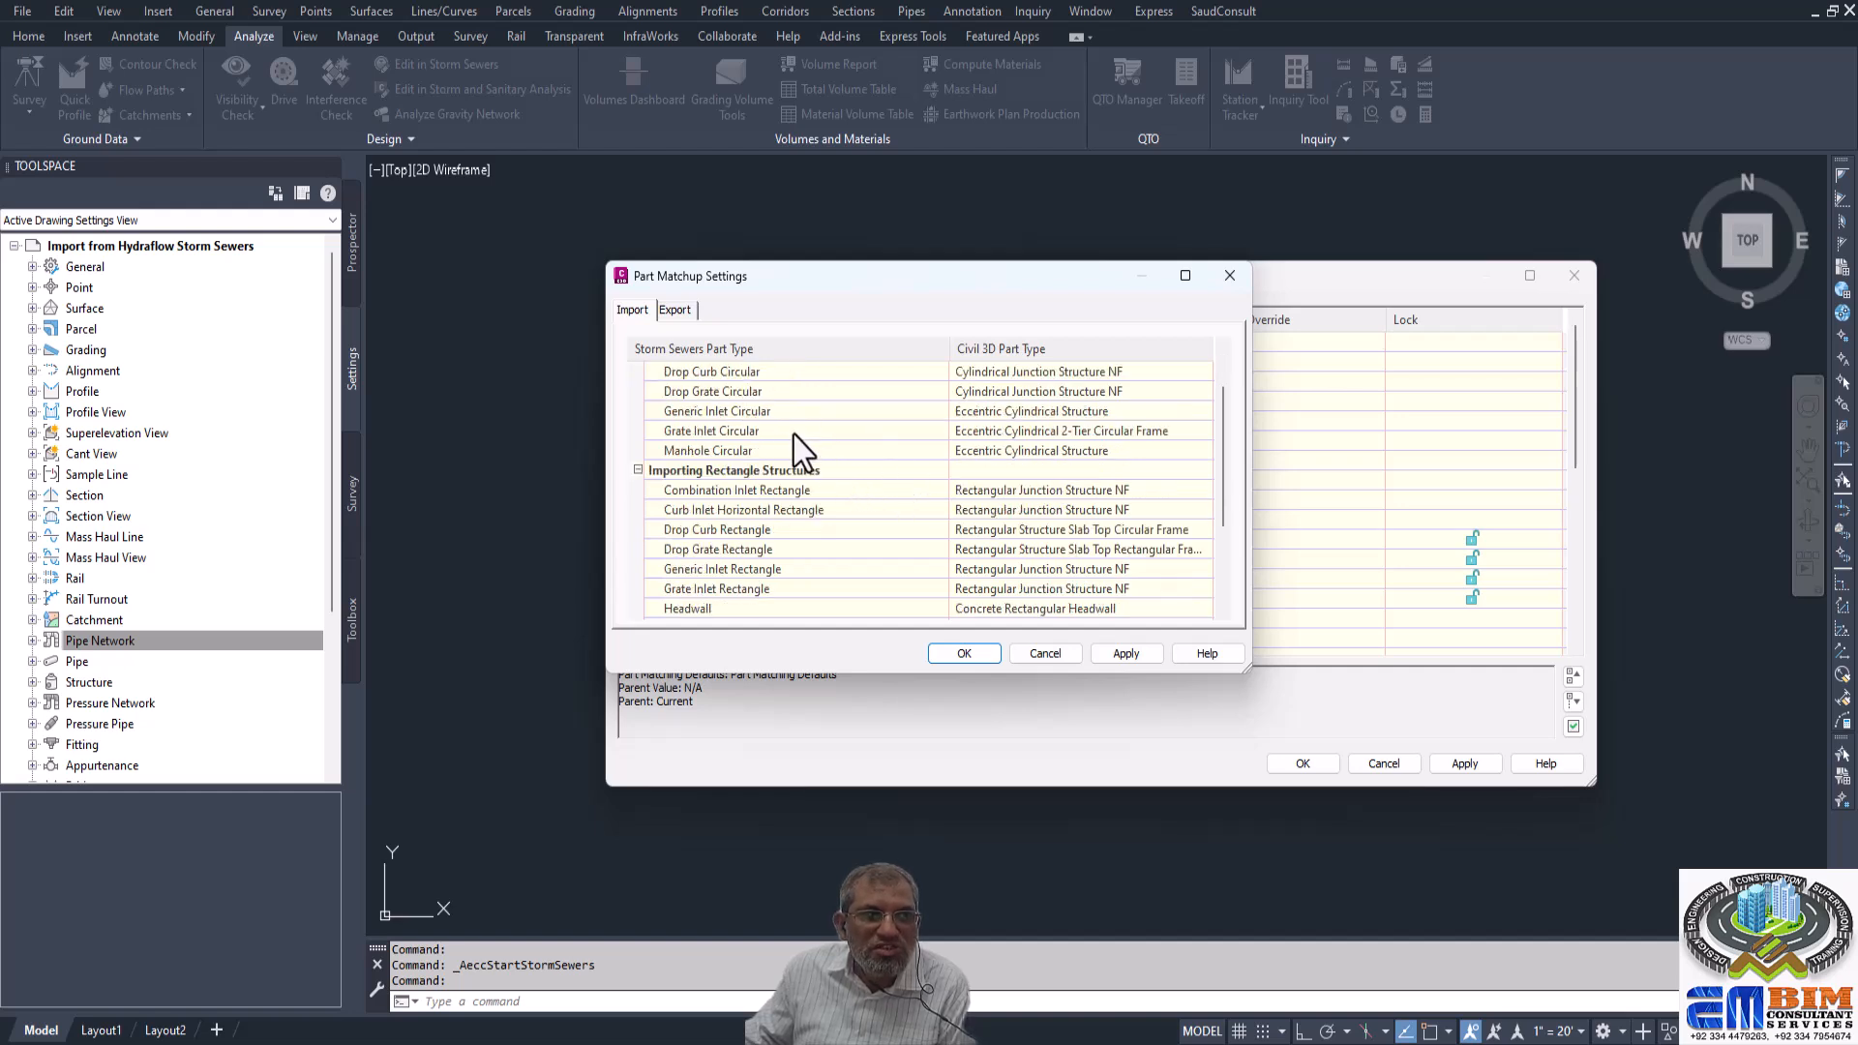
scroll(823, 484, down, 1)
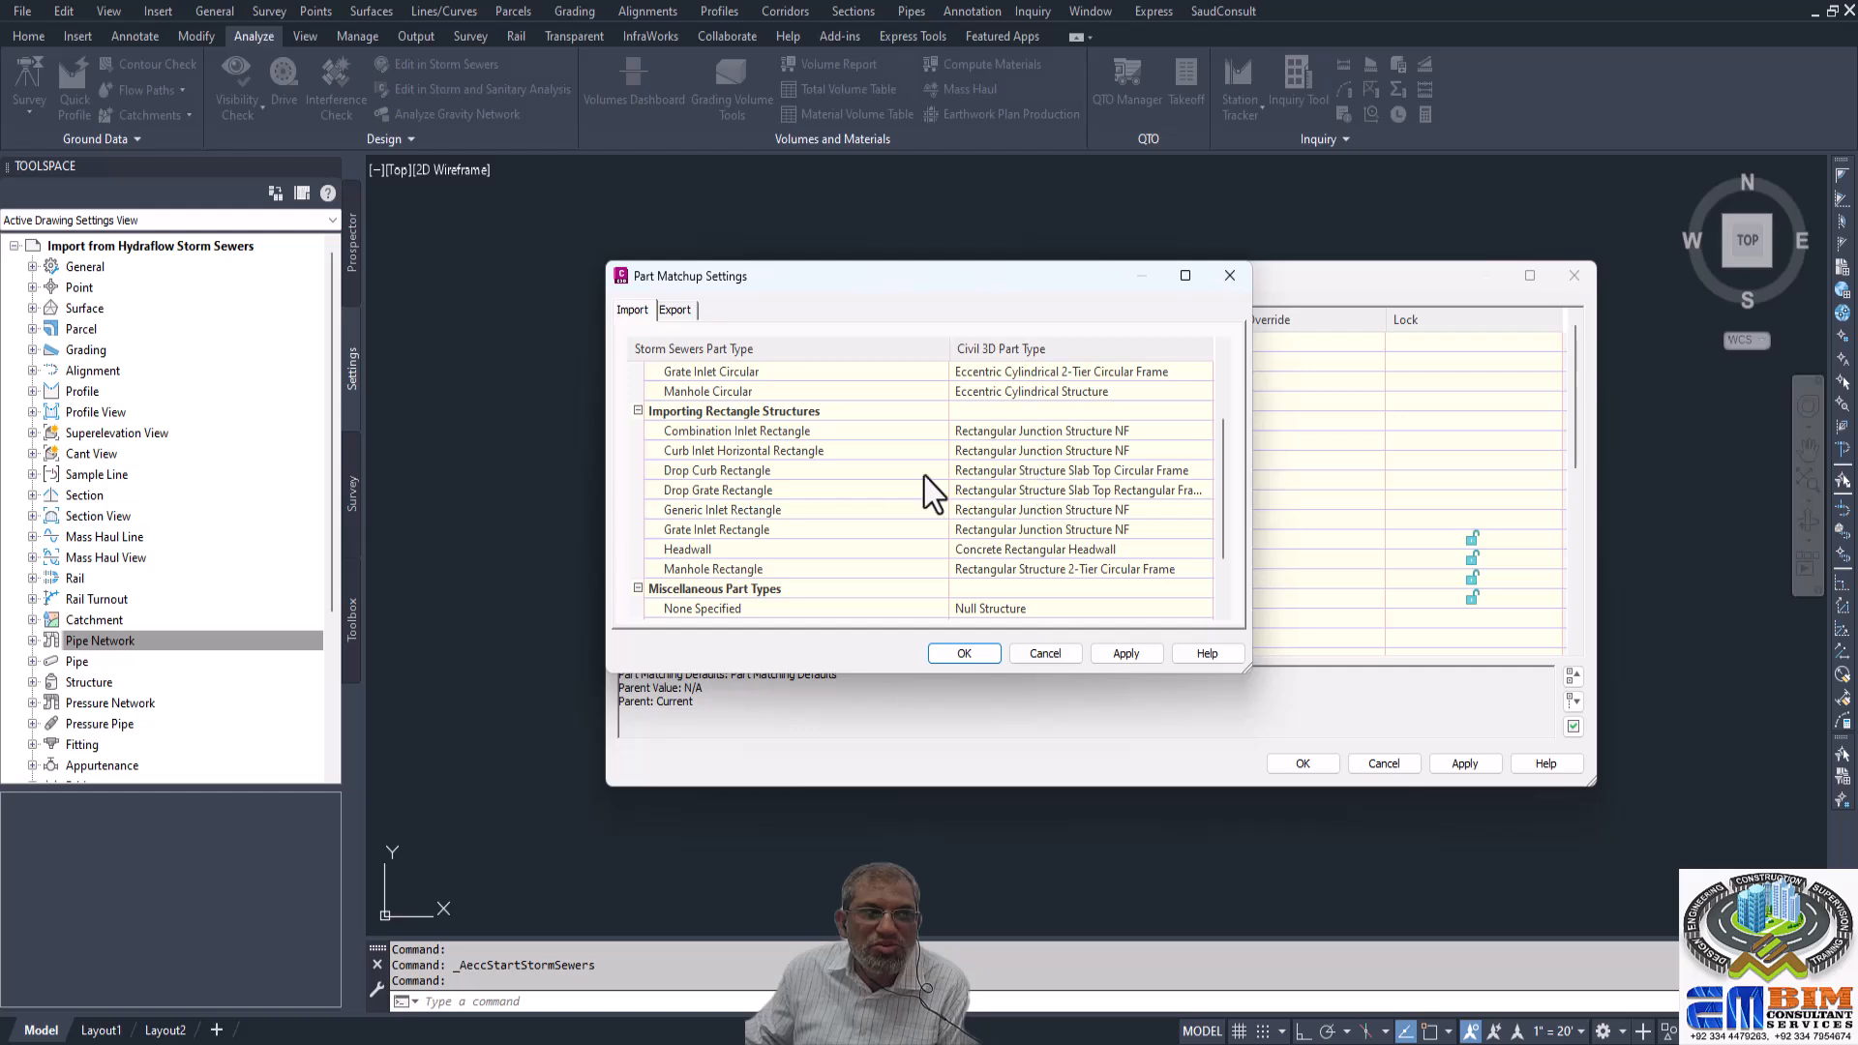
scroll(1024, 493, down, 1)
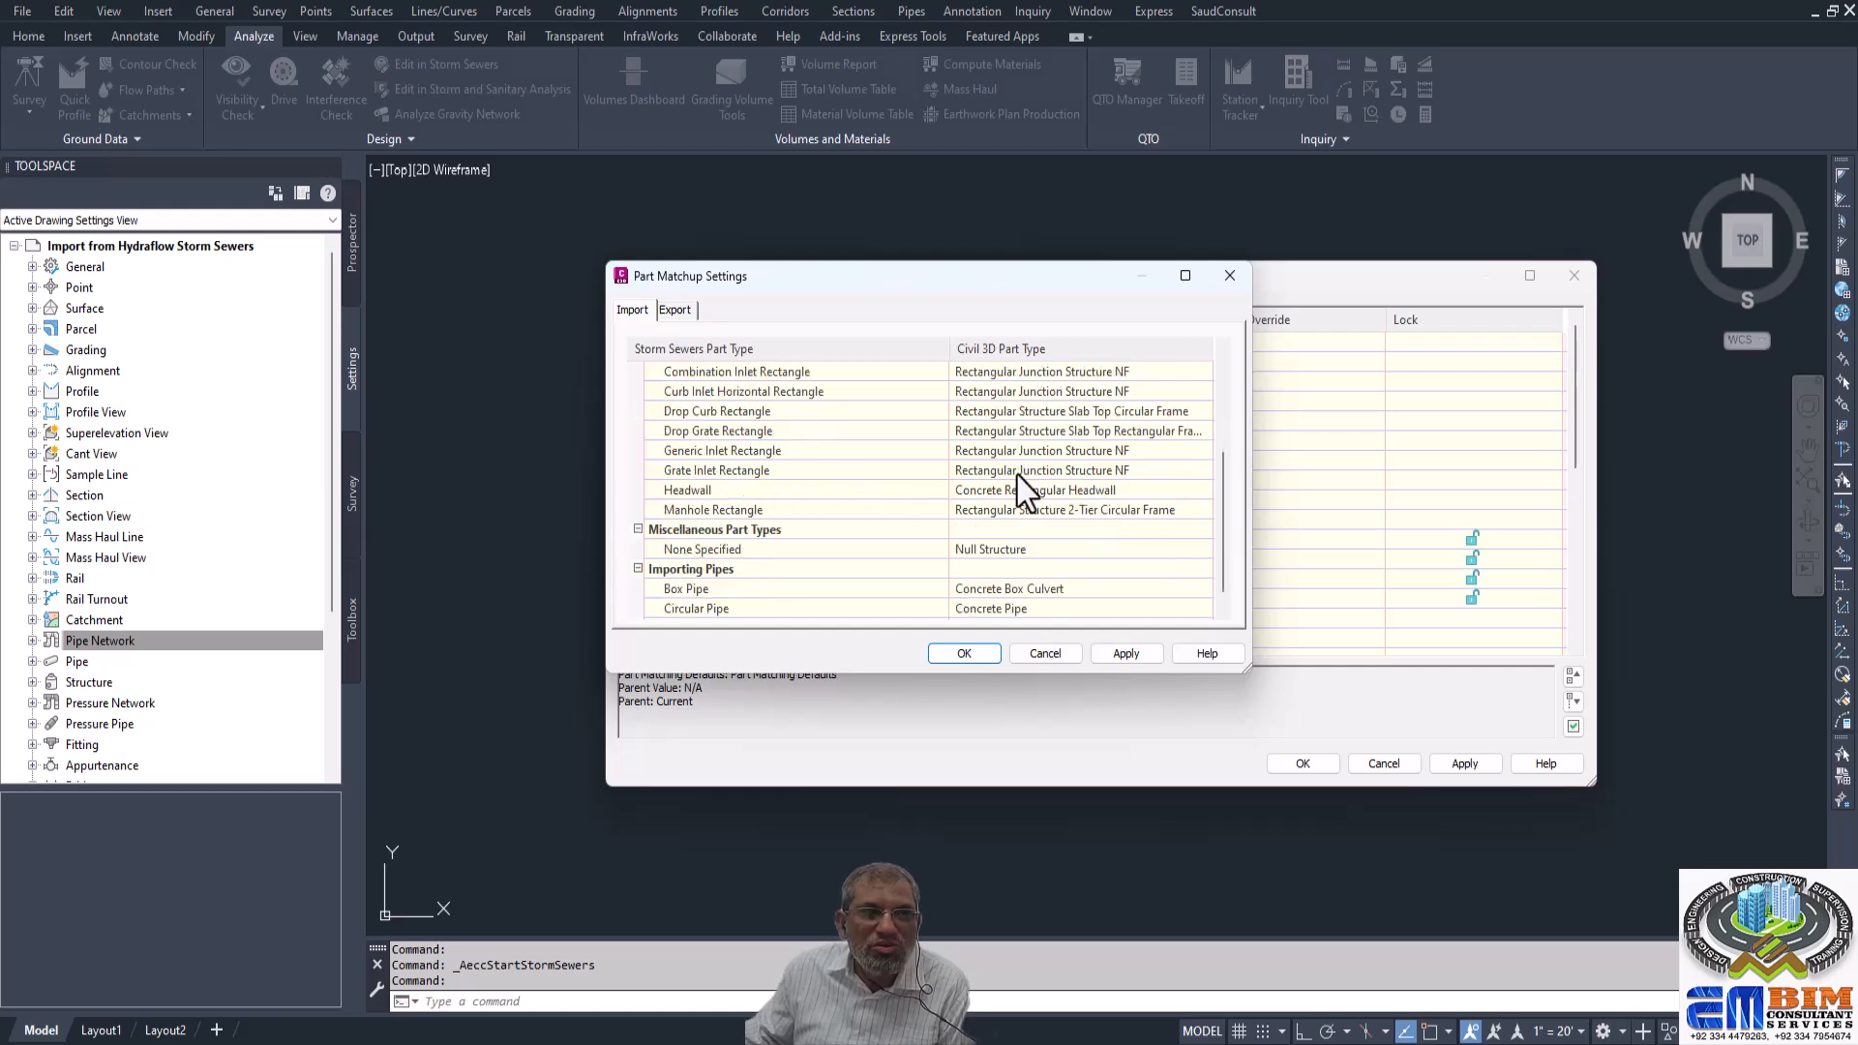
scroll(1023, 494, down, 1)
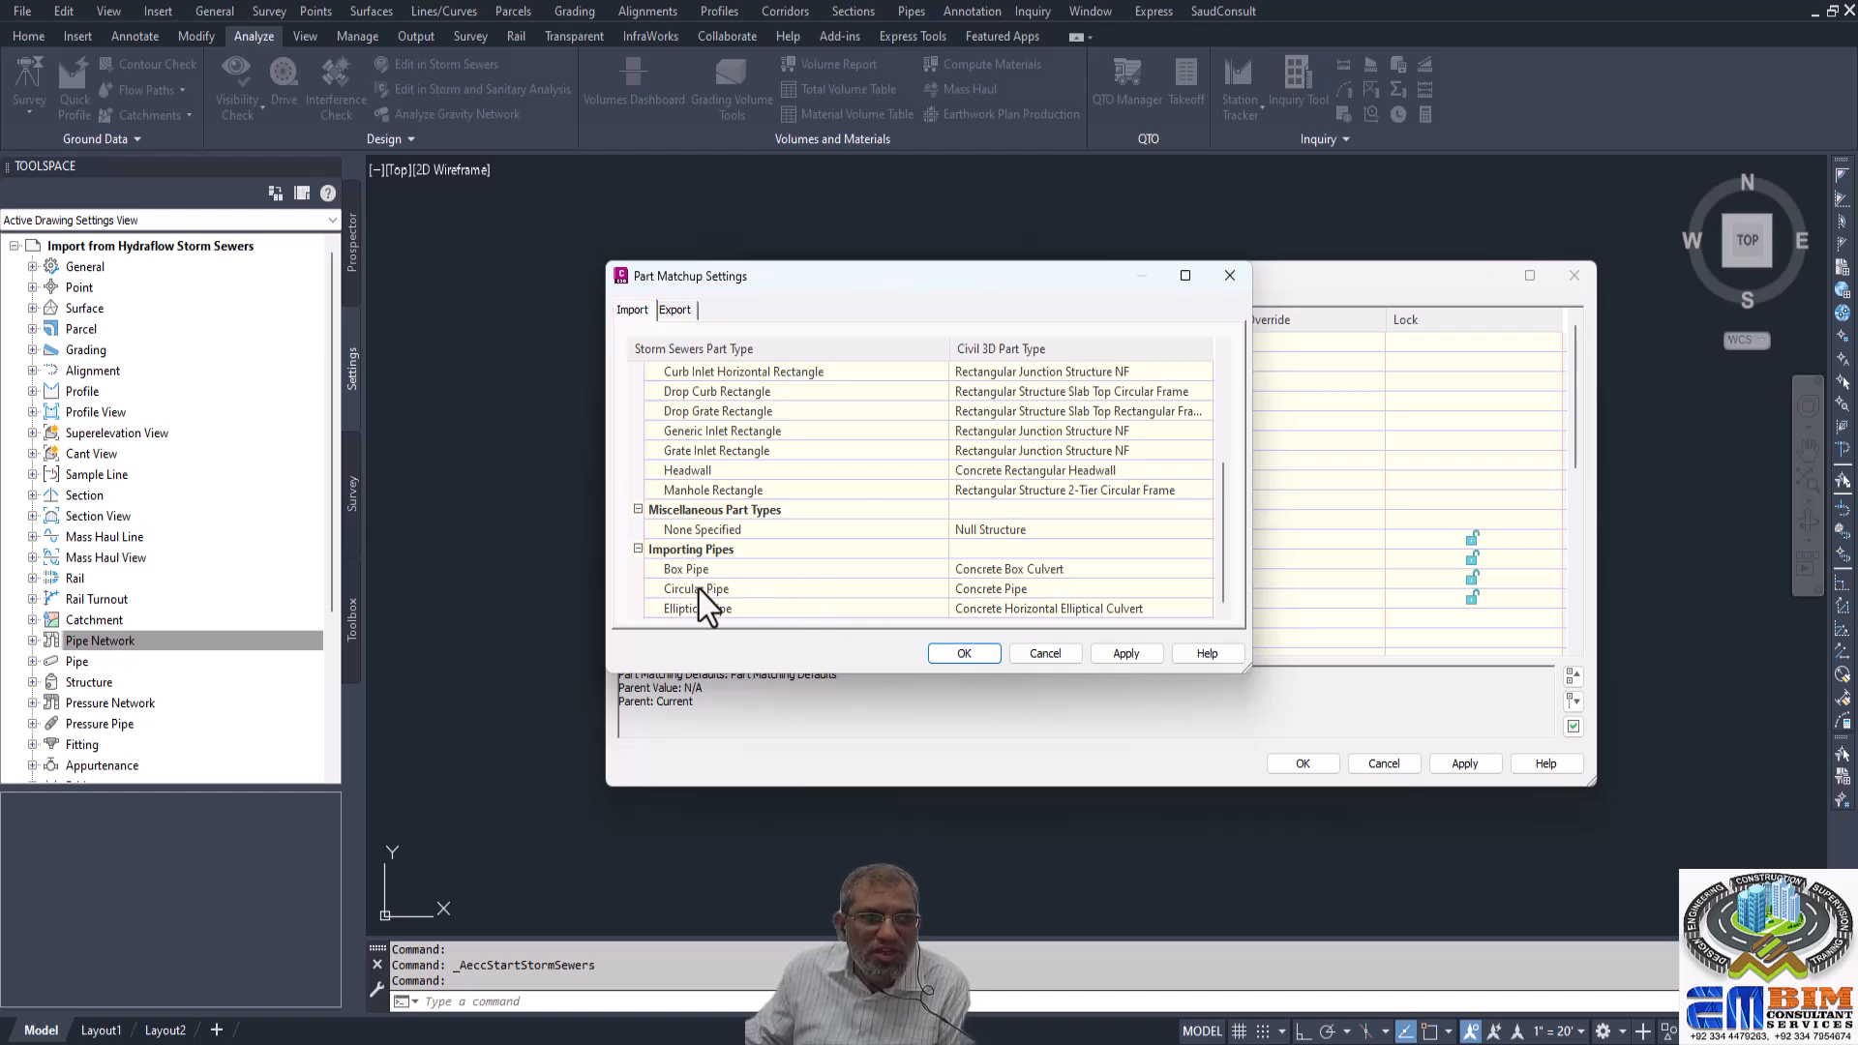
Check the part catalog for the imported Circular Pipe without changing it, accept the matchup and Pipe Network settings, and dismiss the event viewer.
click(1074, 587)
click(1203, 589)
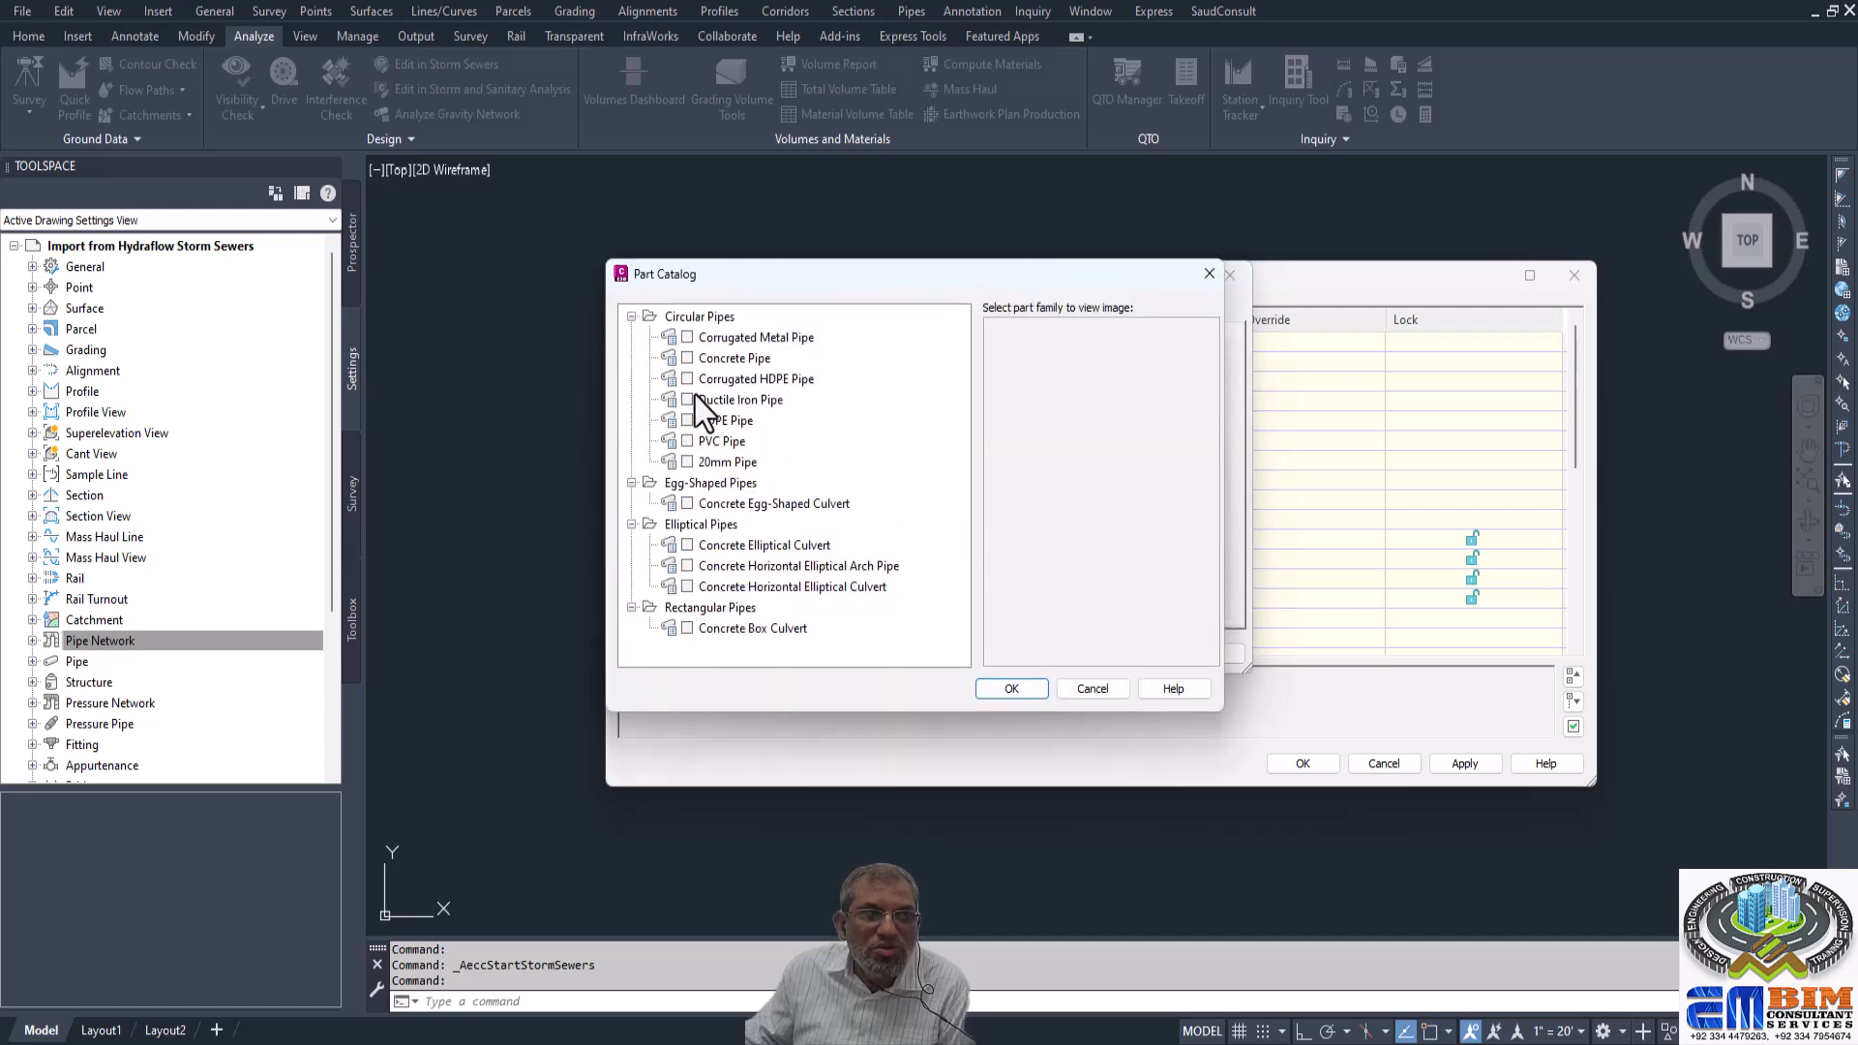
click(1094, 689)
click(964, 655)
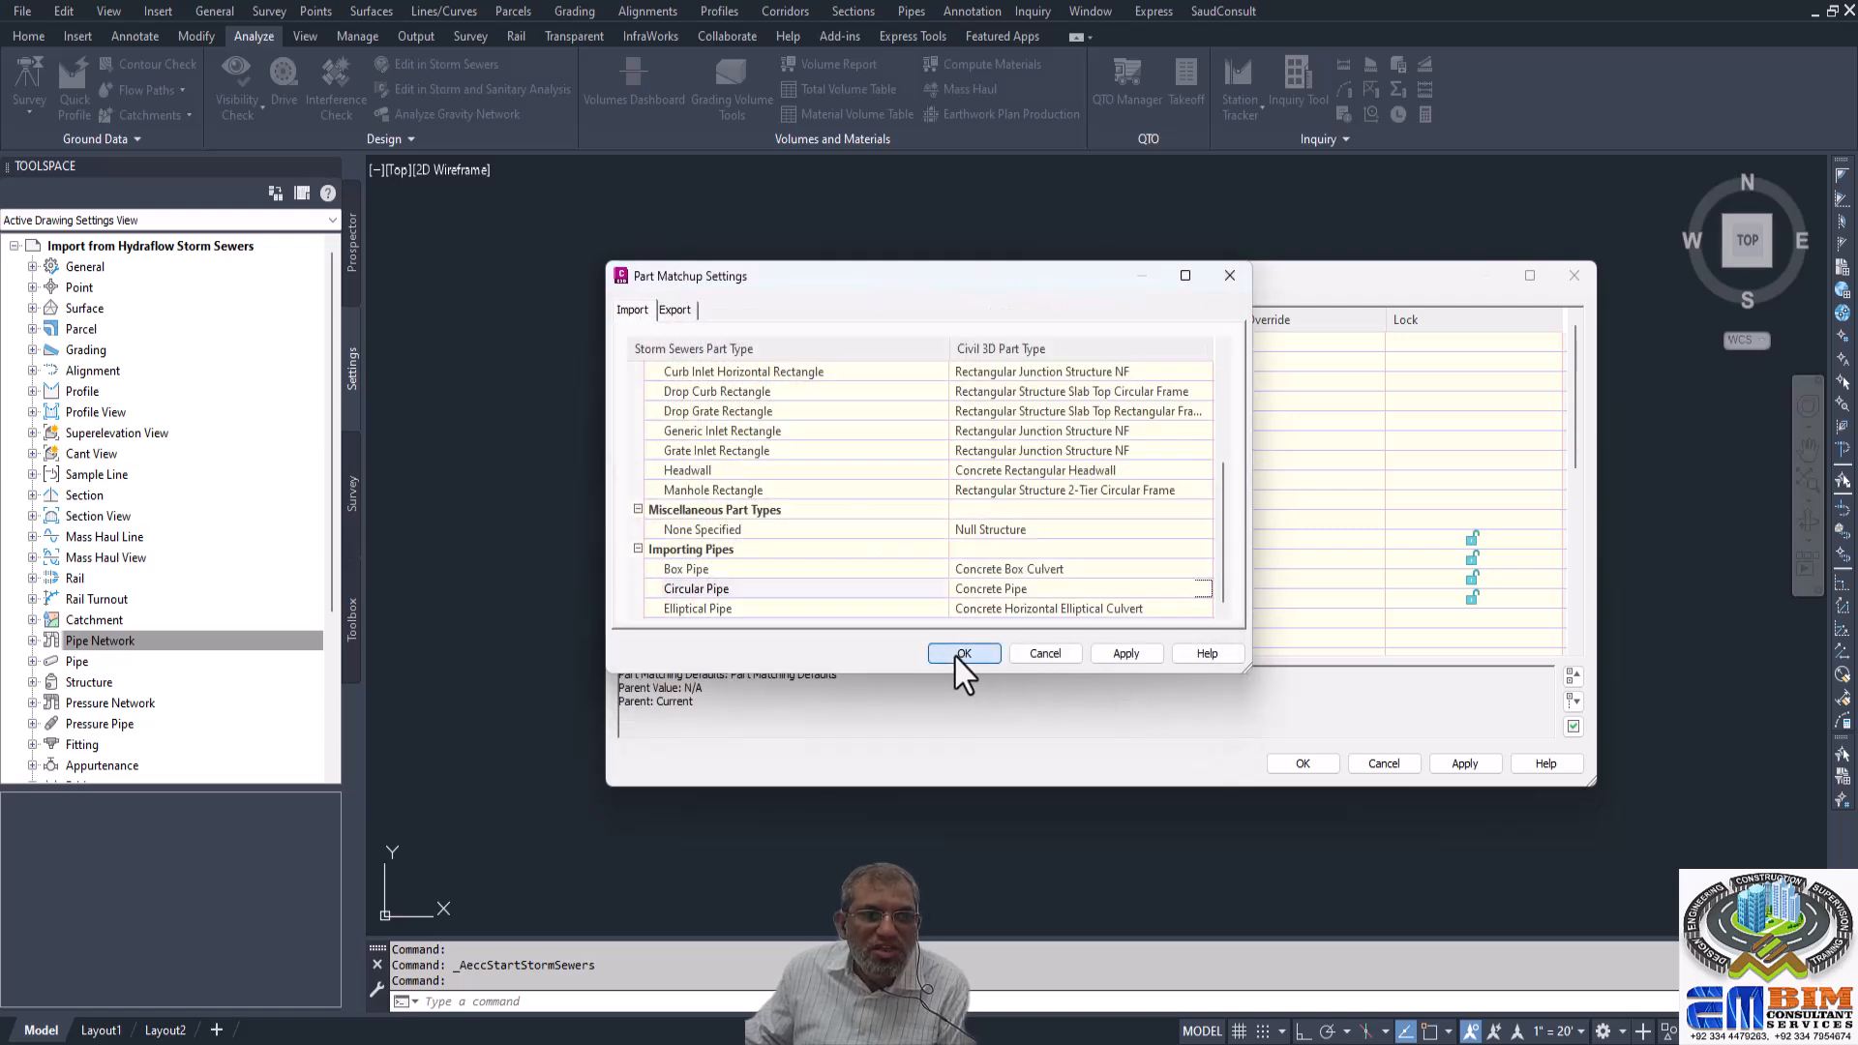
click(1300, 763)
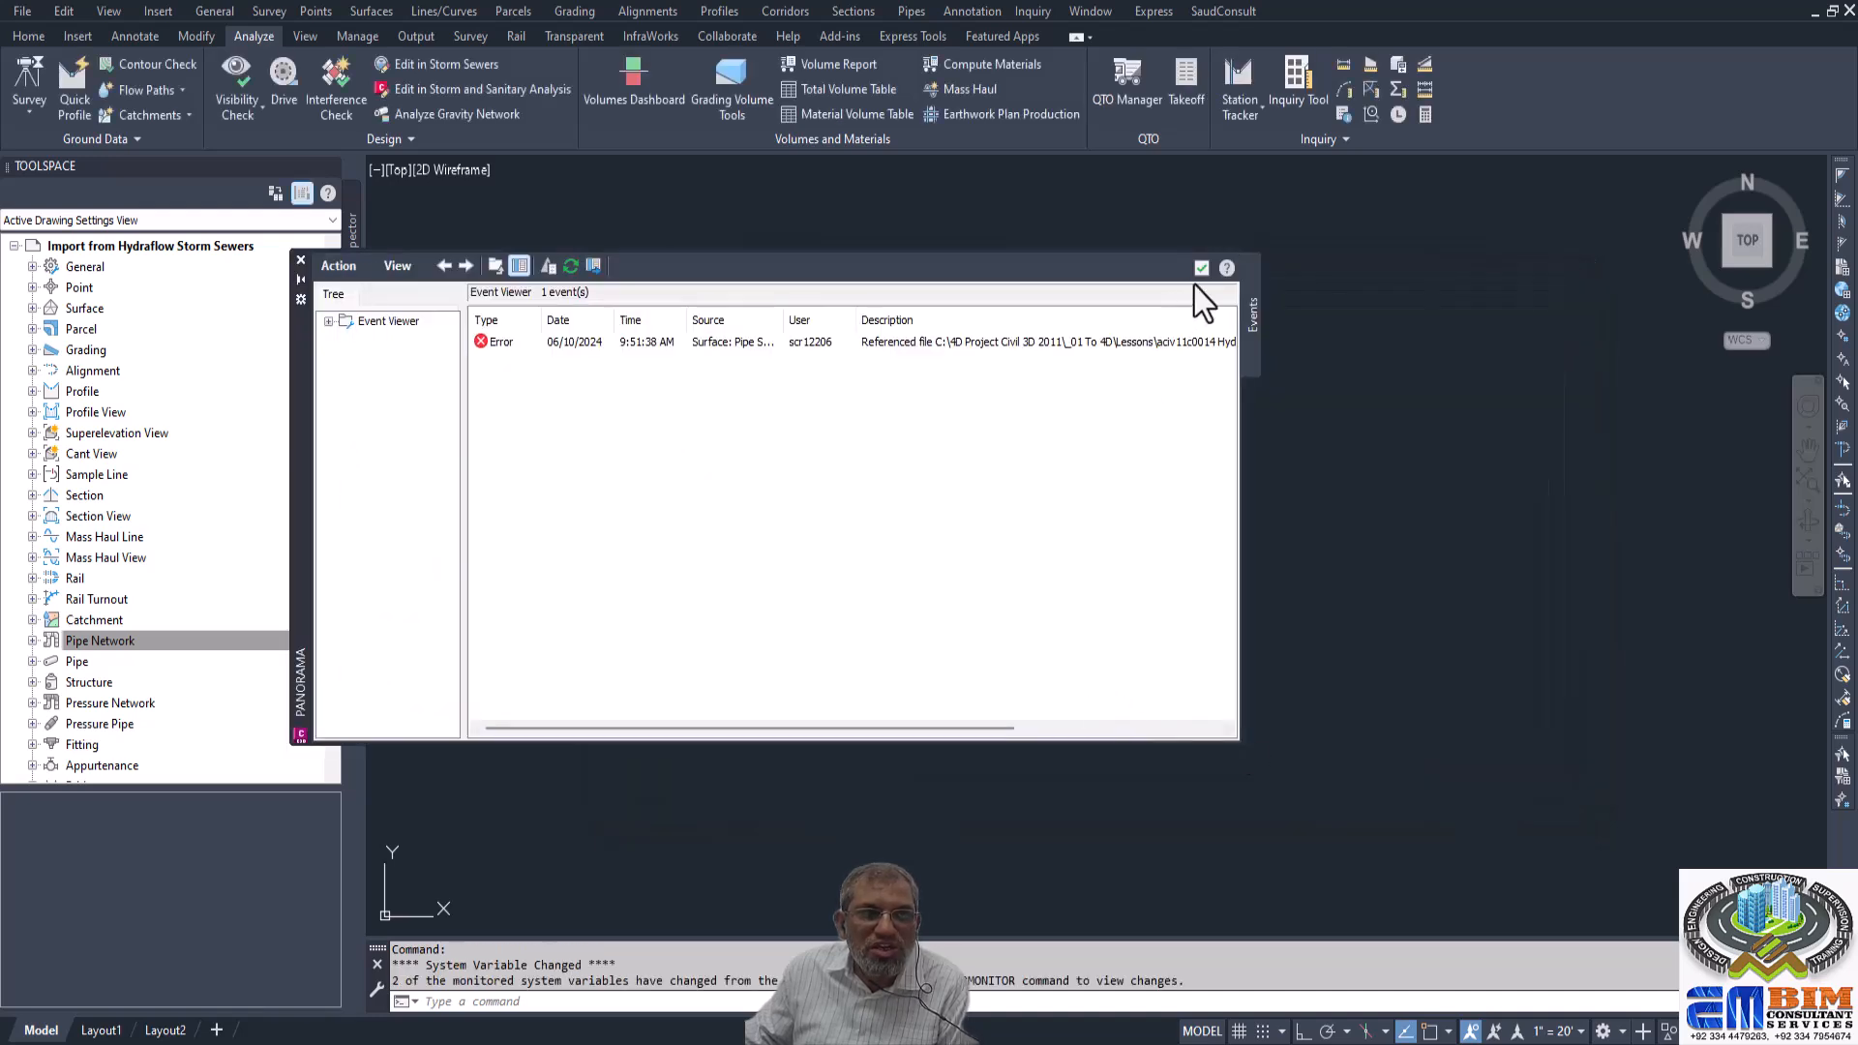
click(1201, 269)
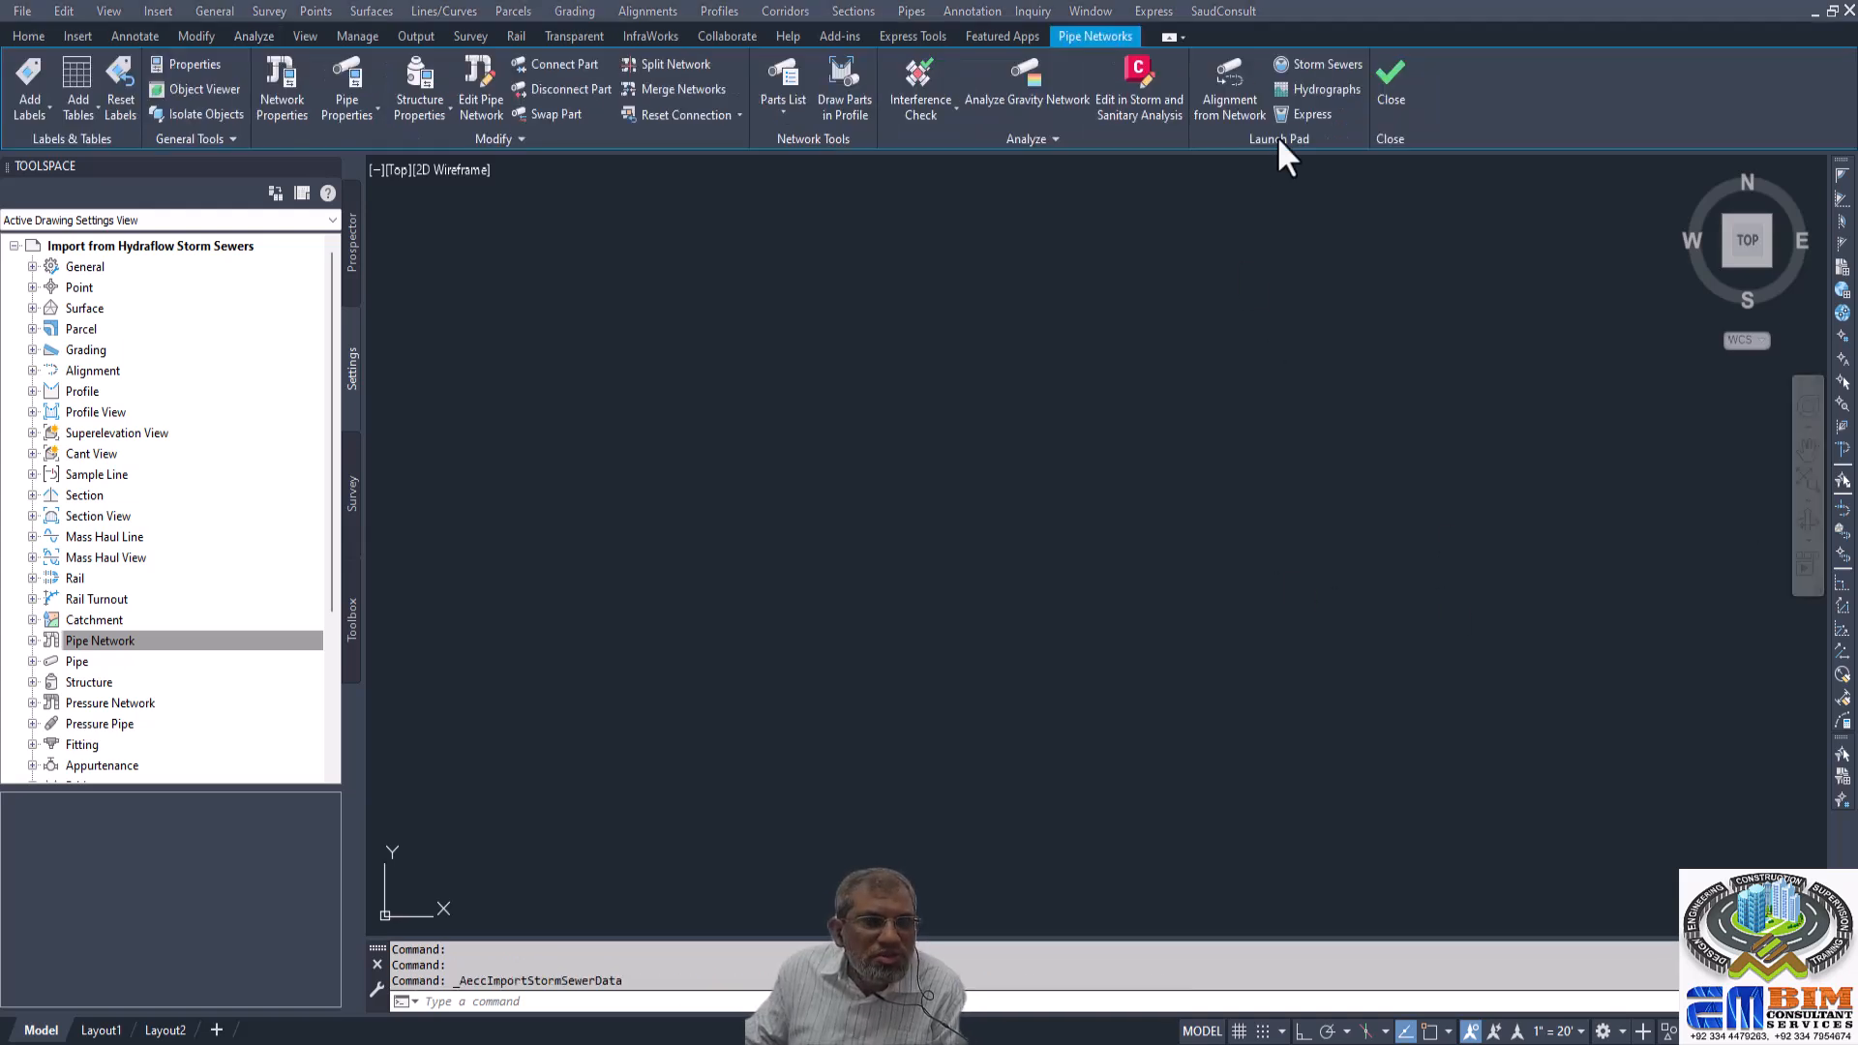
Launch Storm Sewers from the pipe network tools, maximize it, and open the Hydraflow Storm Sewers - Overview.stm project.
click(1312, 64)
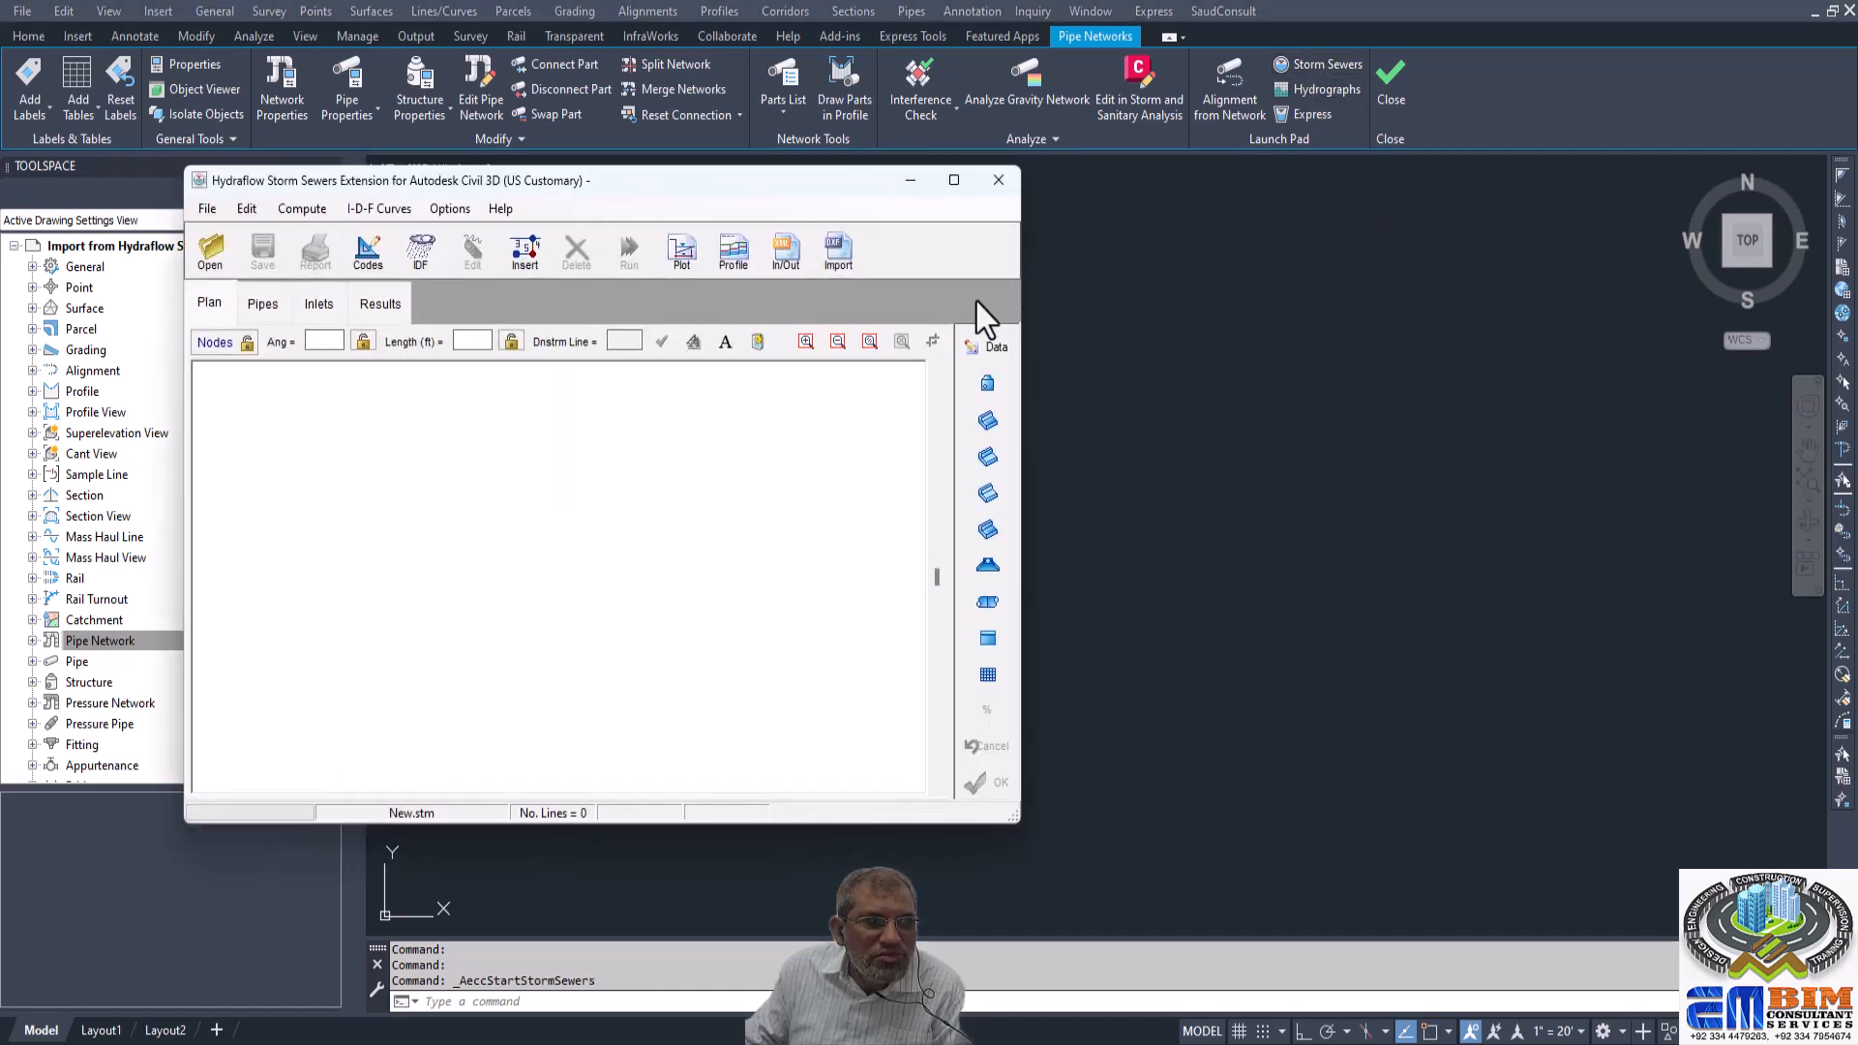
click(953, 180)
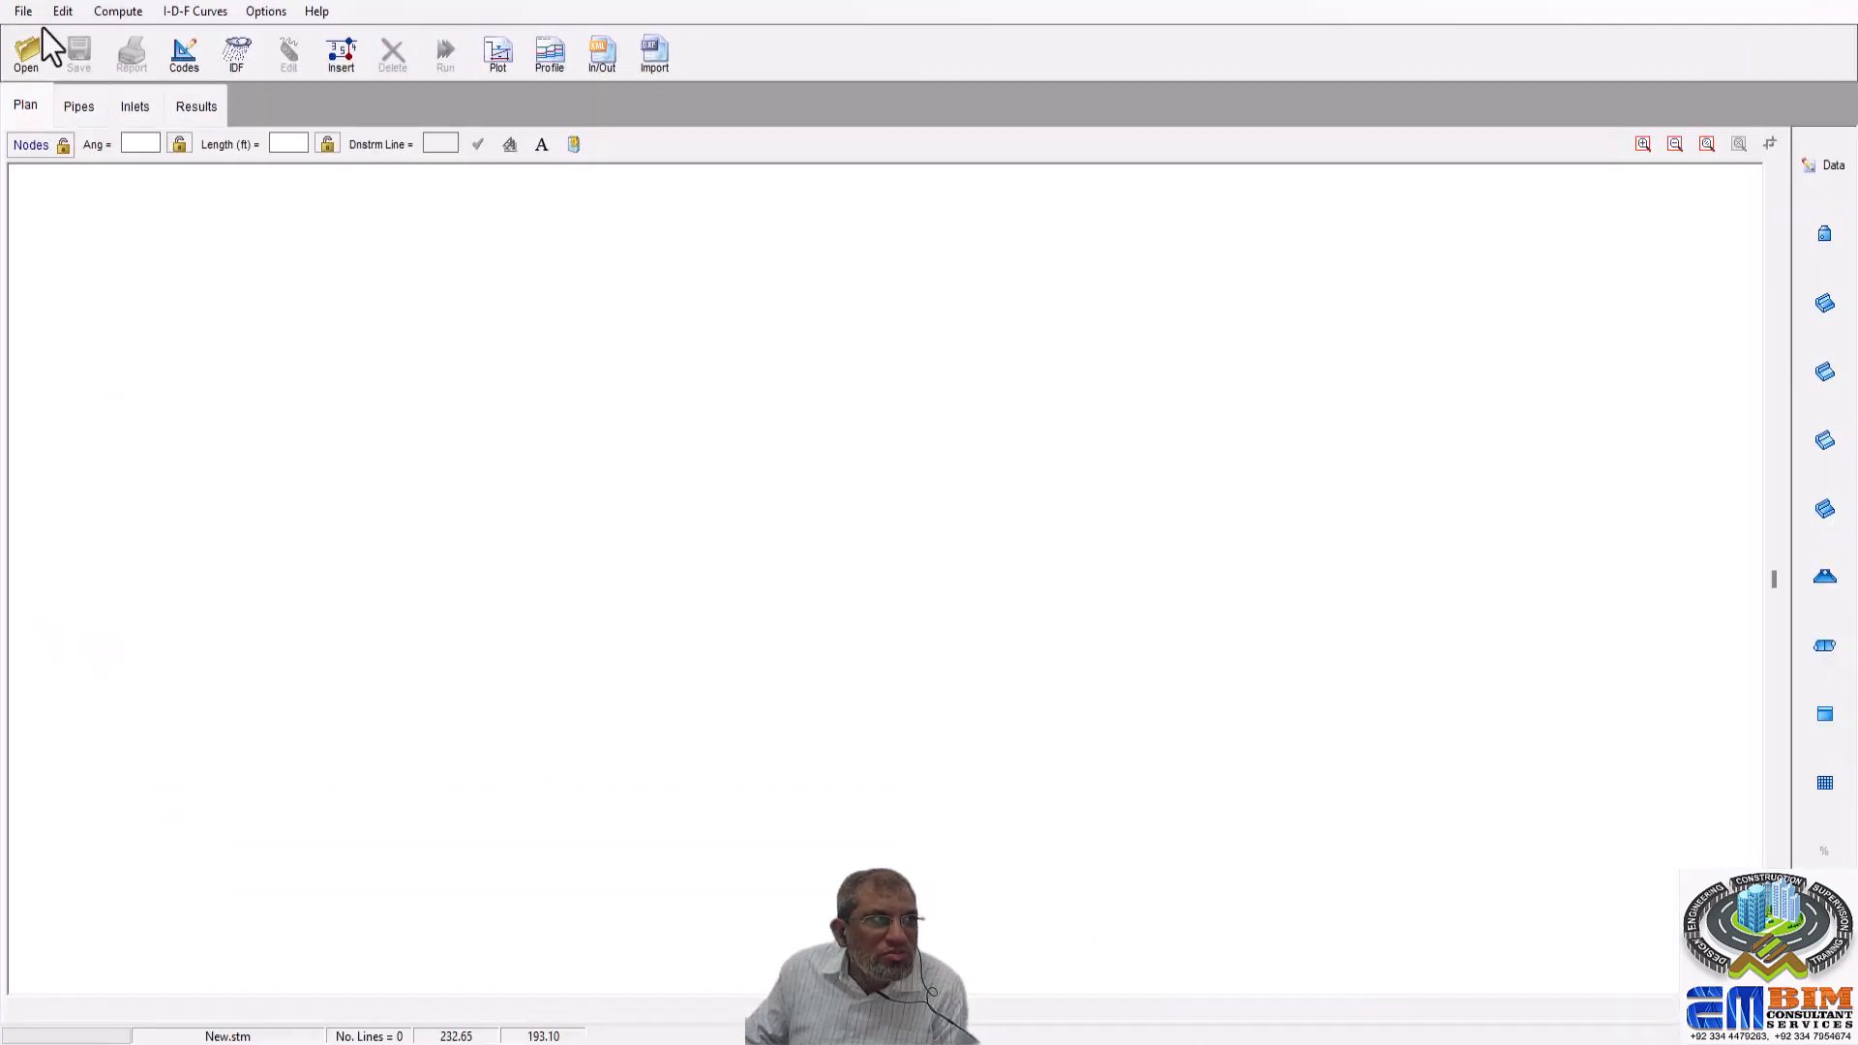
click(23, 11)
click(76, 62)
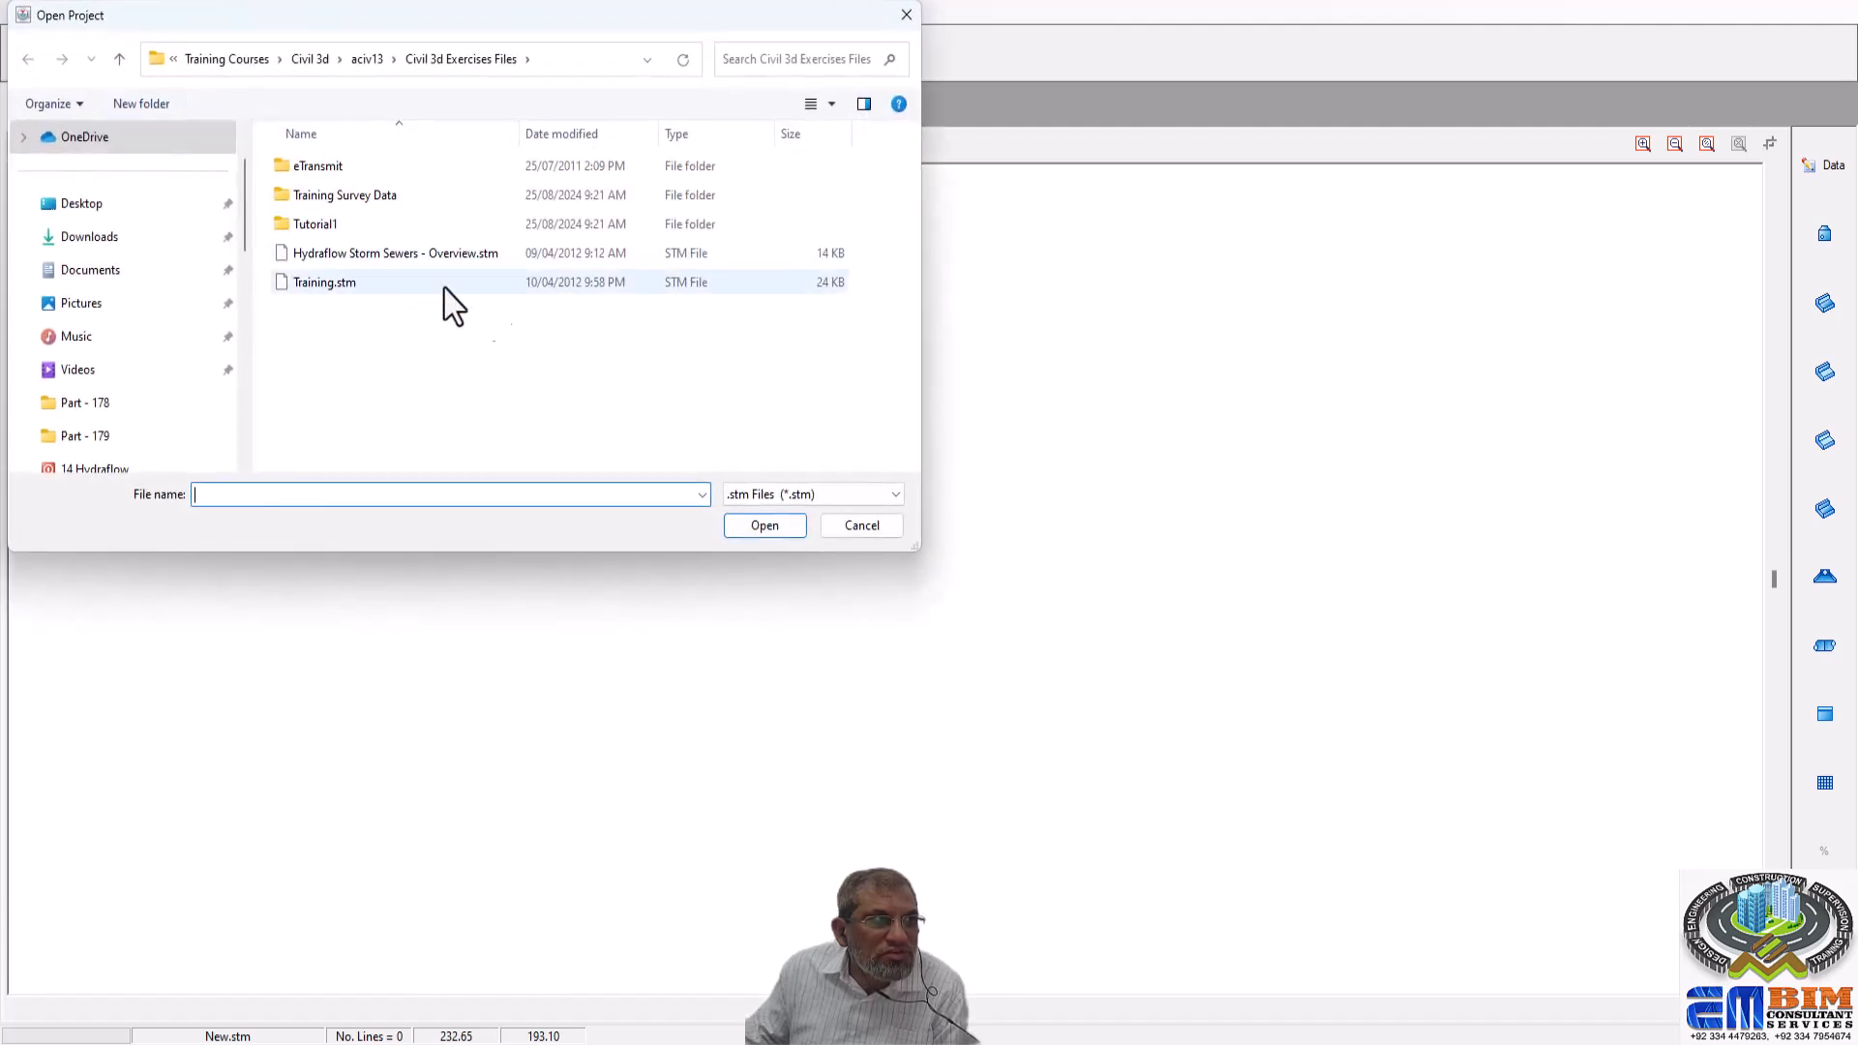
click(352, 257)
click(762, 525)
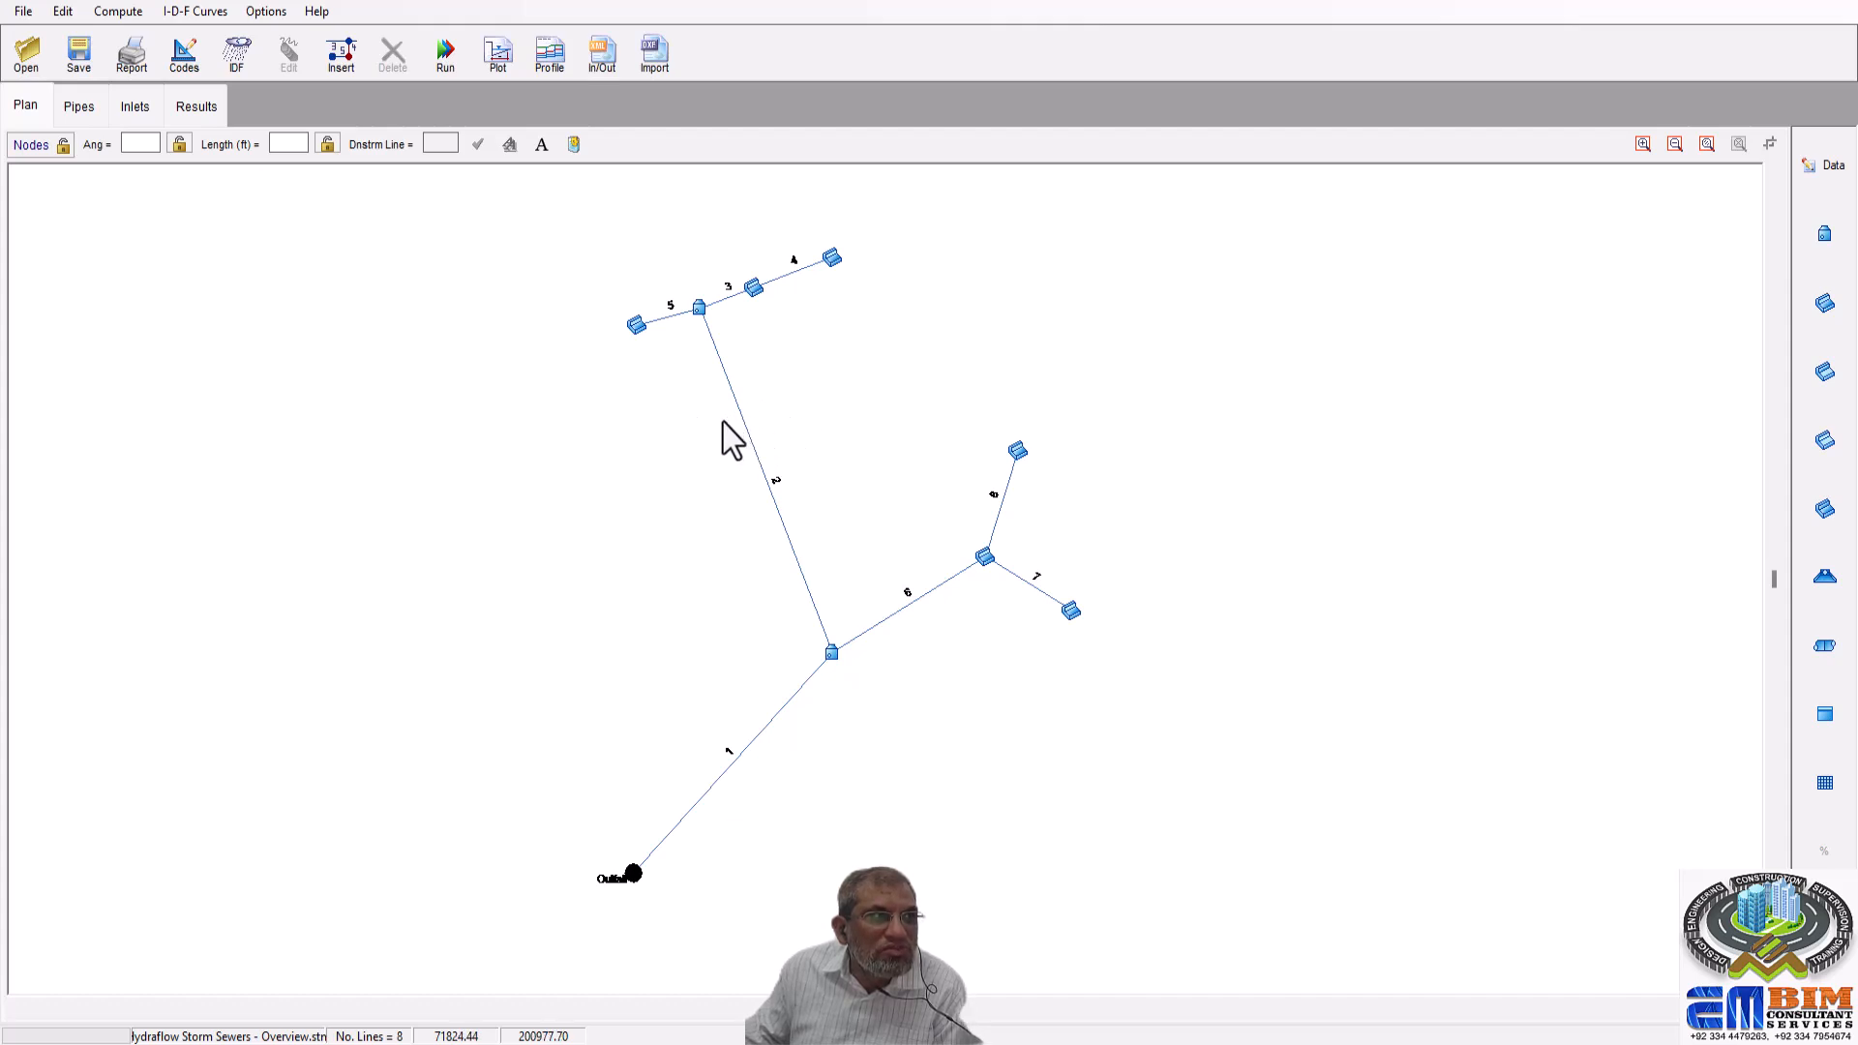
Look over the project's save, import and export options without using any, and close Storm Sewers.
click(22, 12)
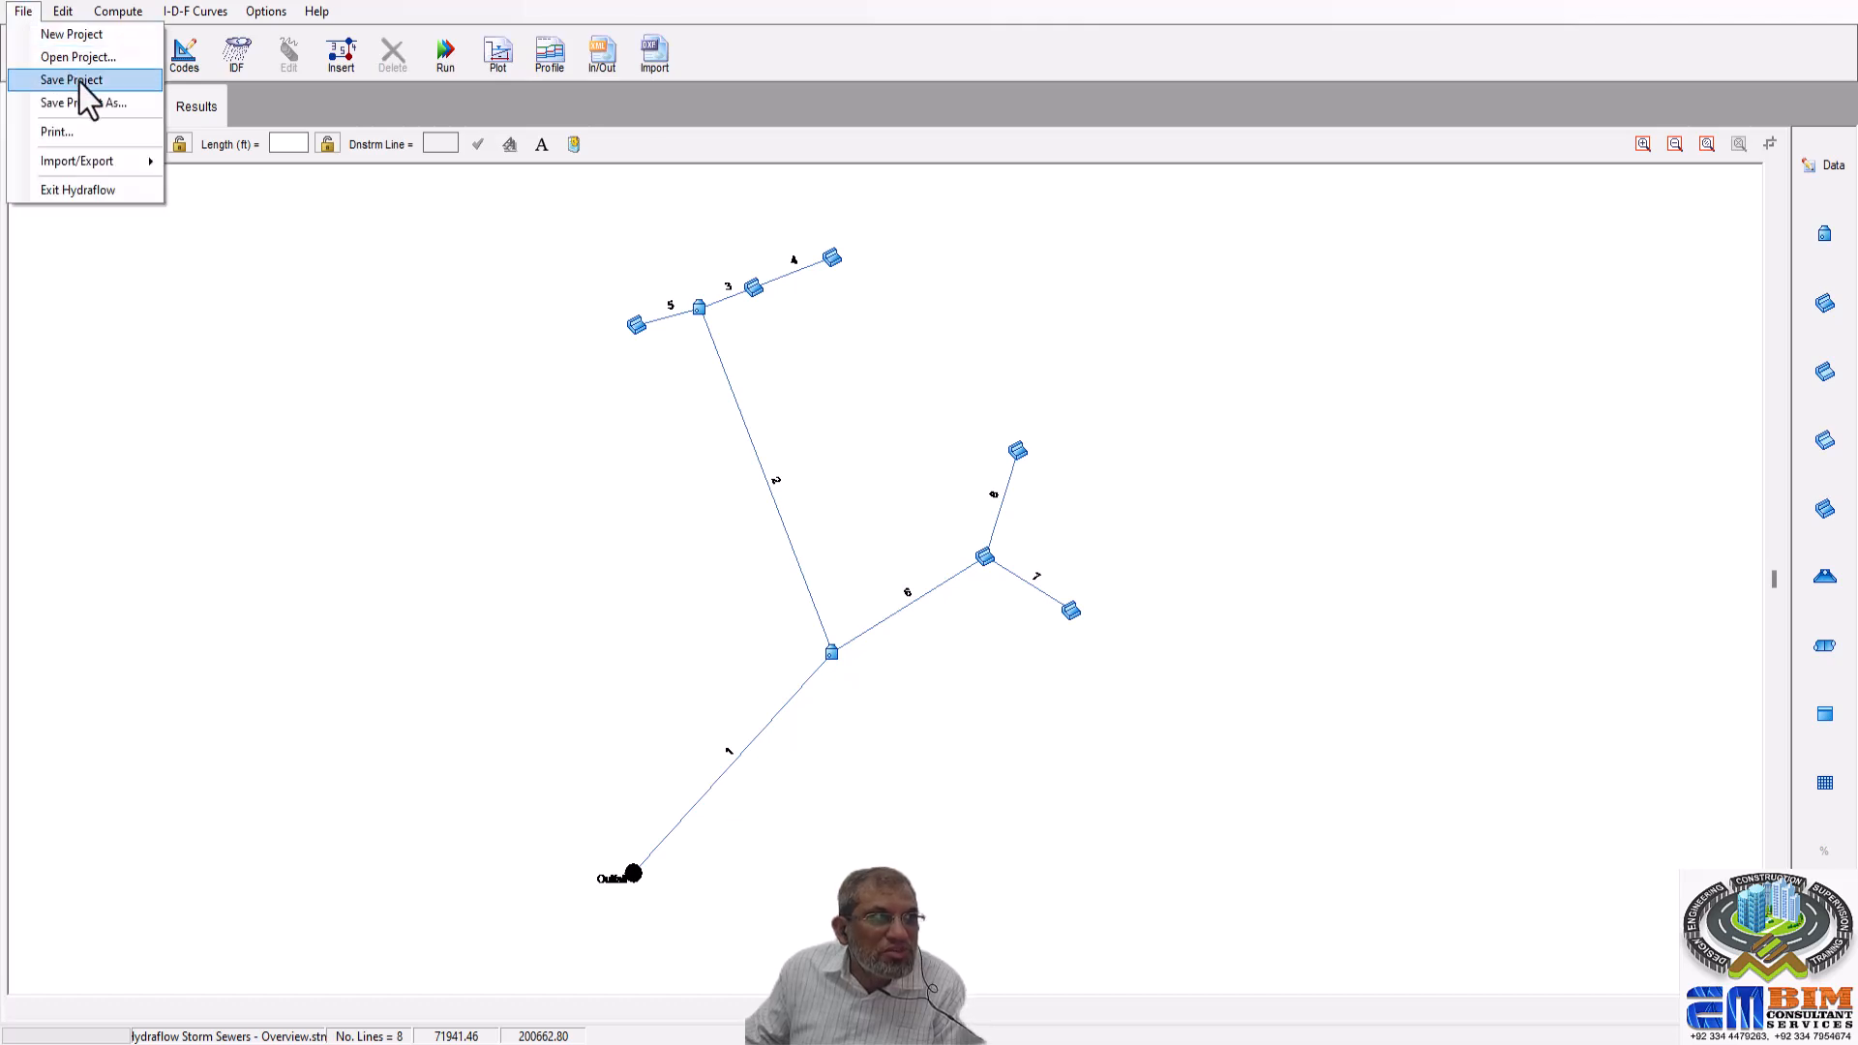
mouse_move(100, 163)
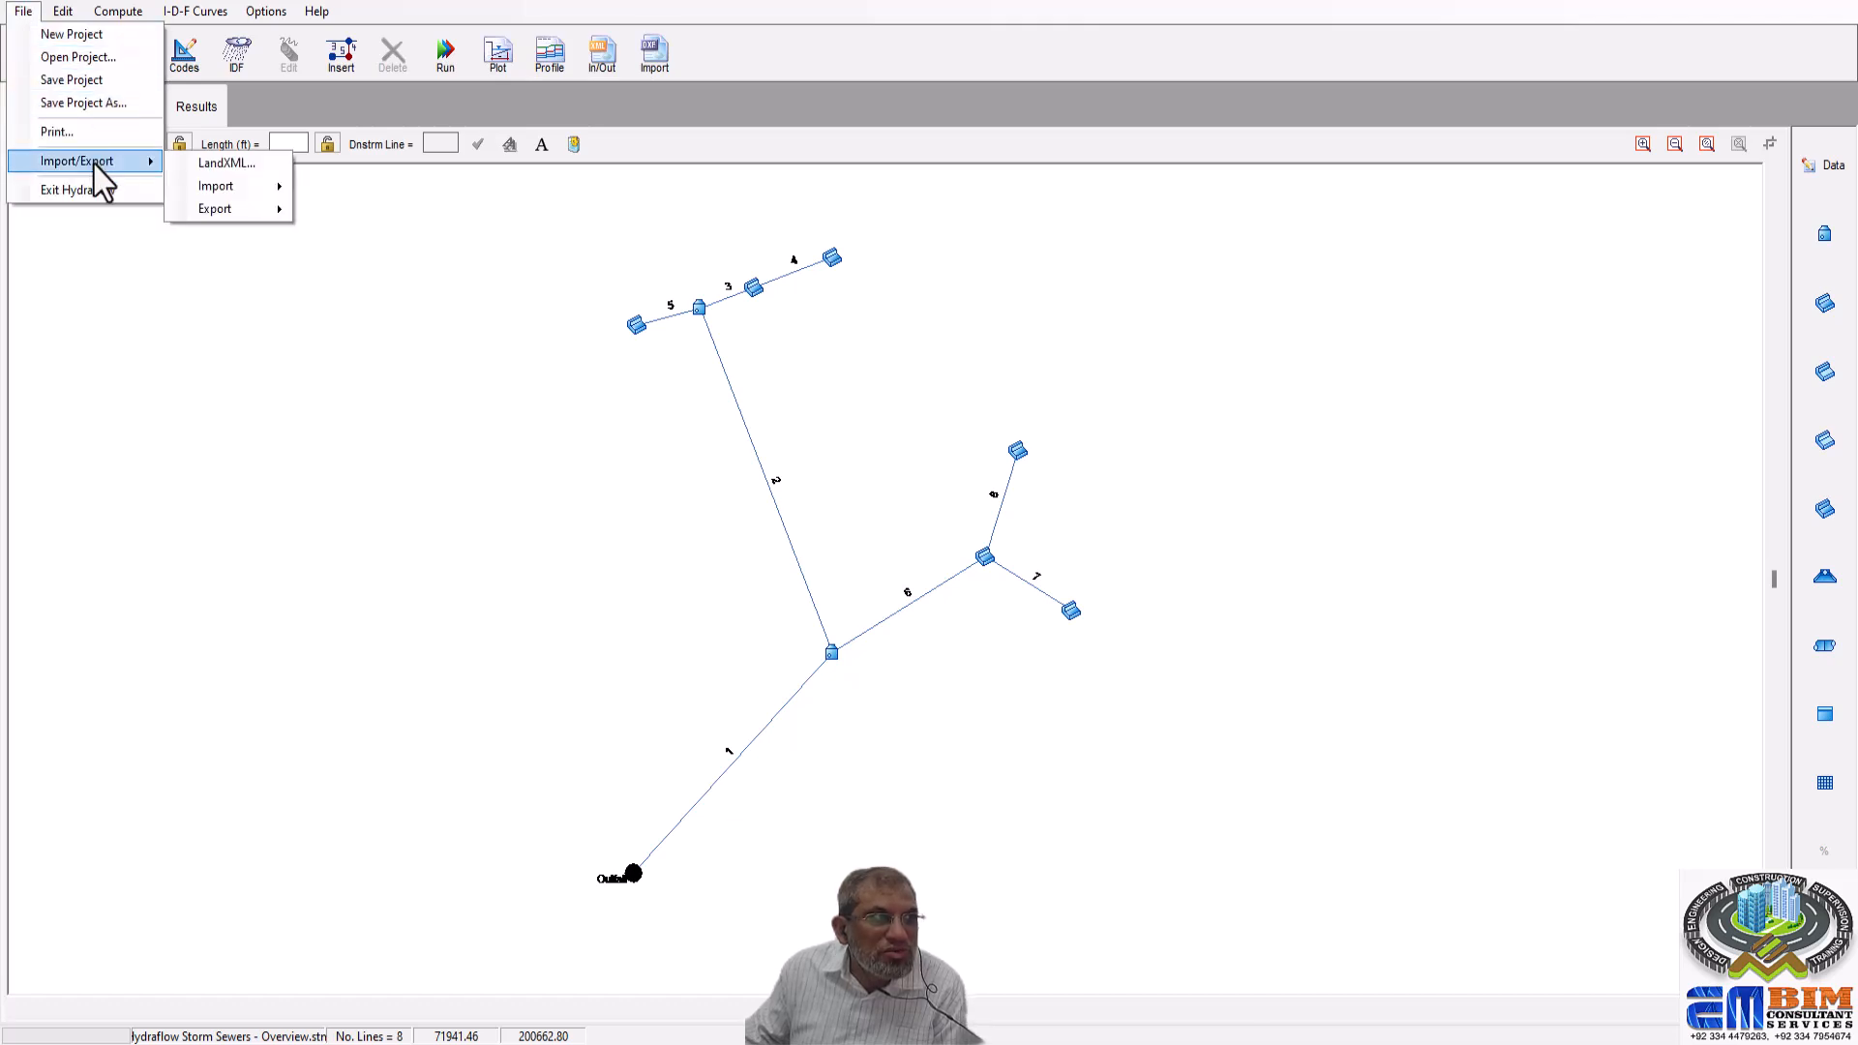
mouse_move(235, 209)
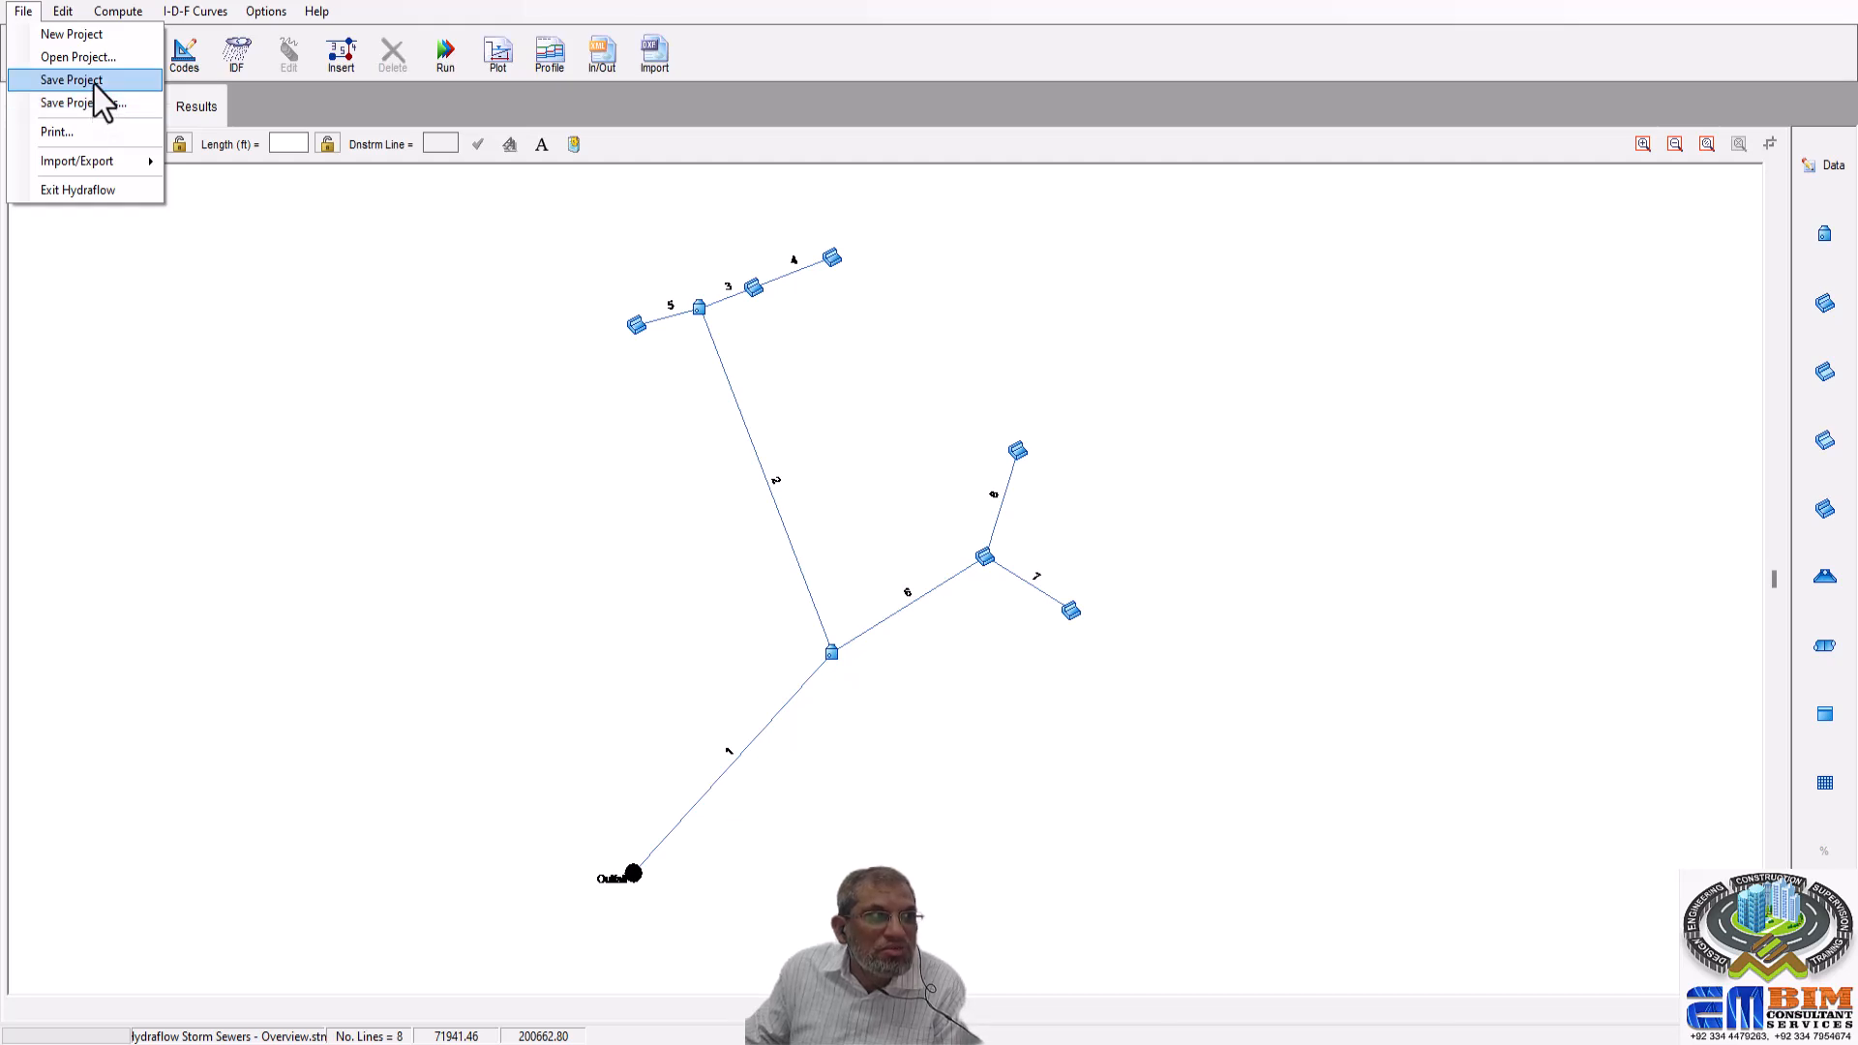
key(Escape)
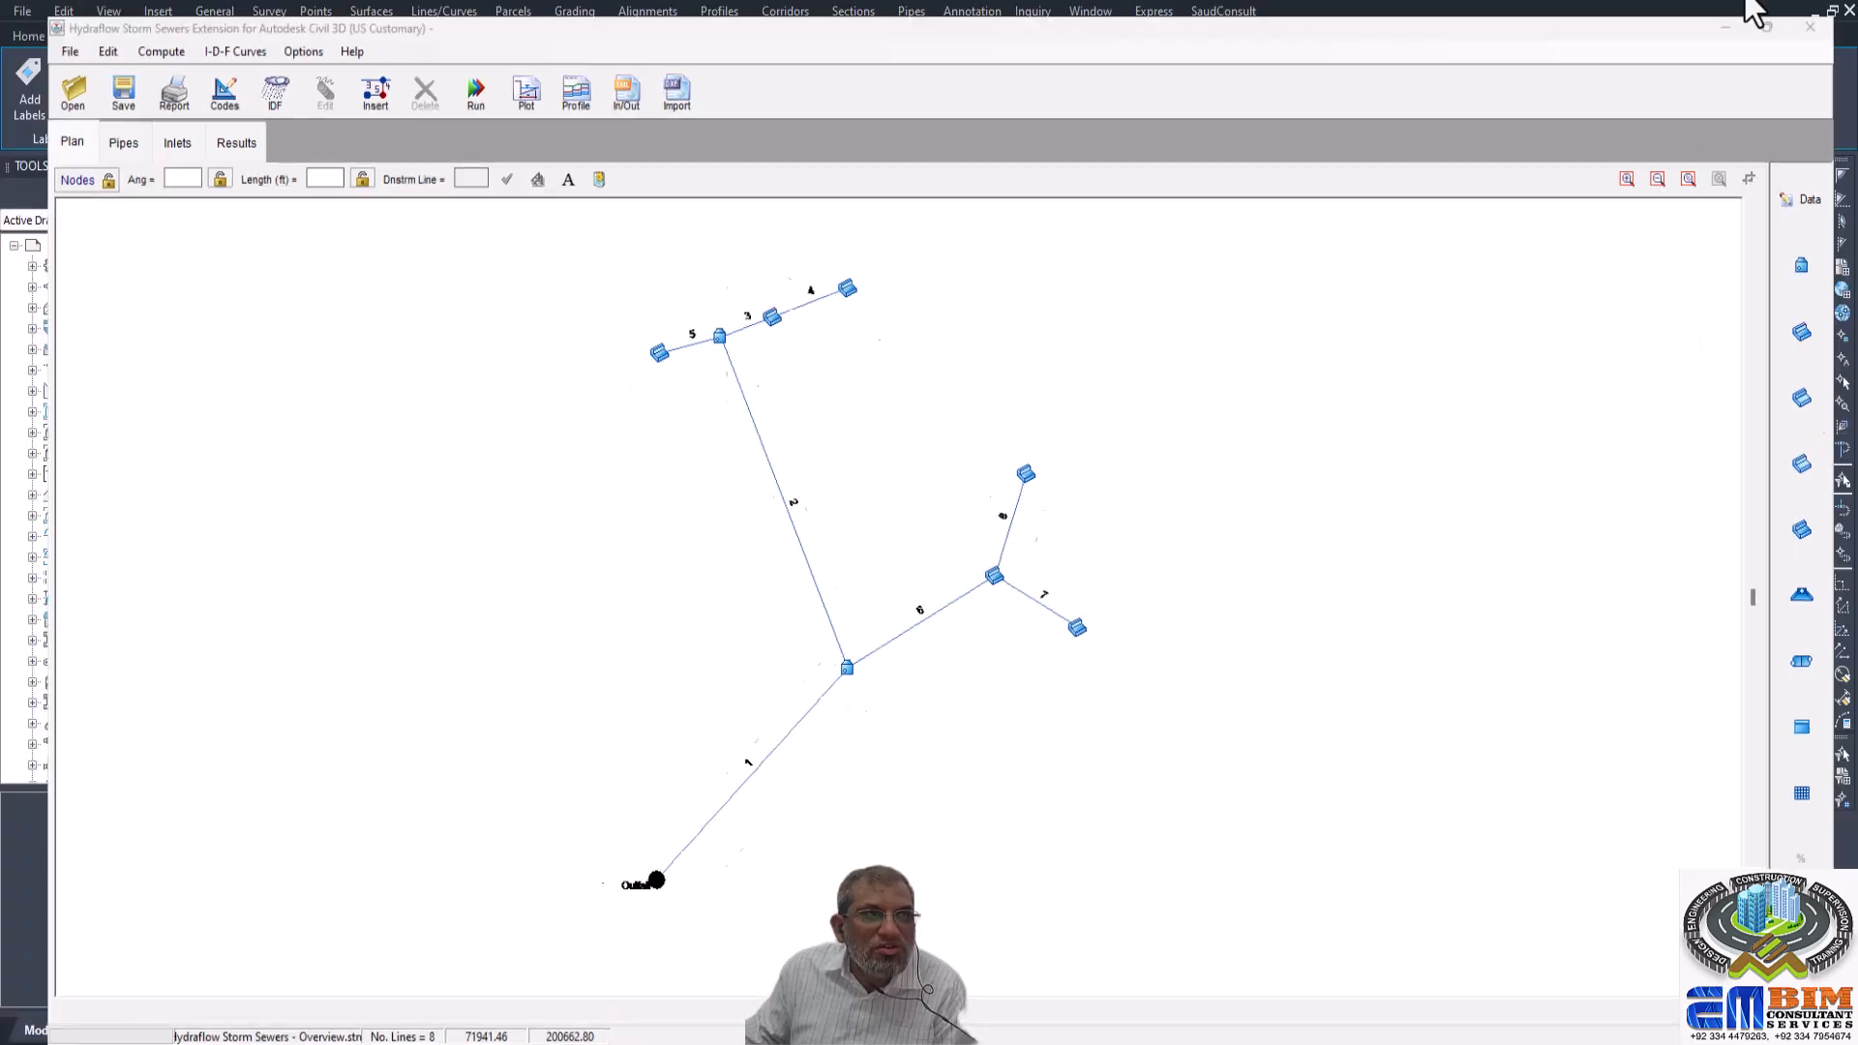
click(1810, 27)
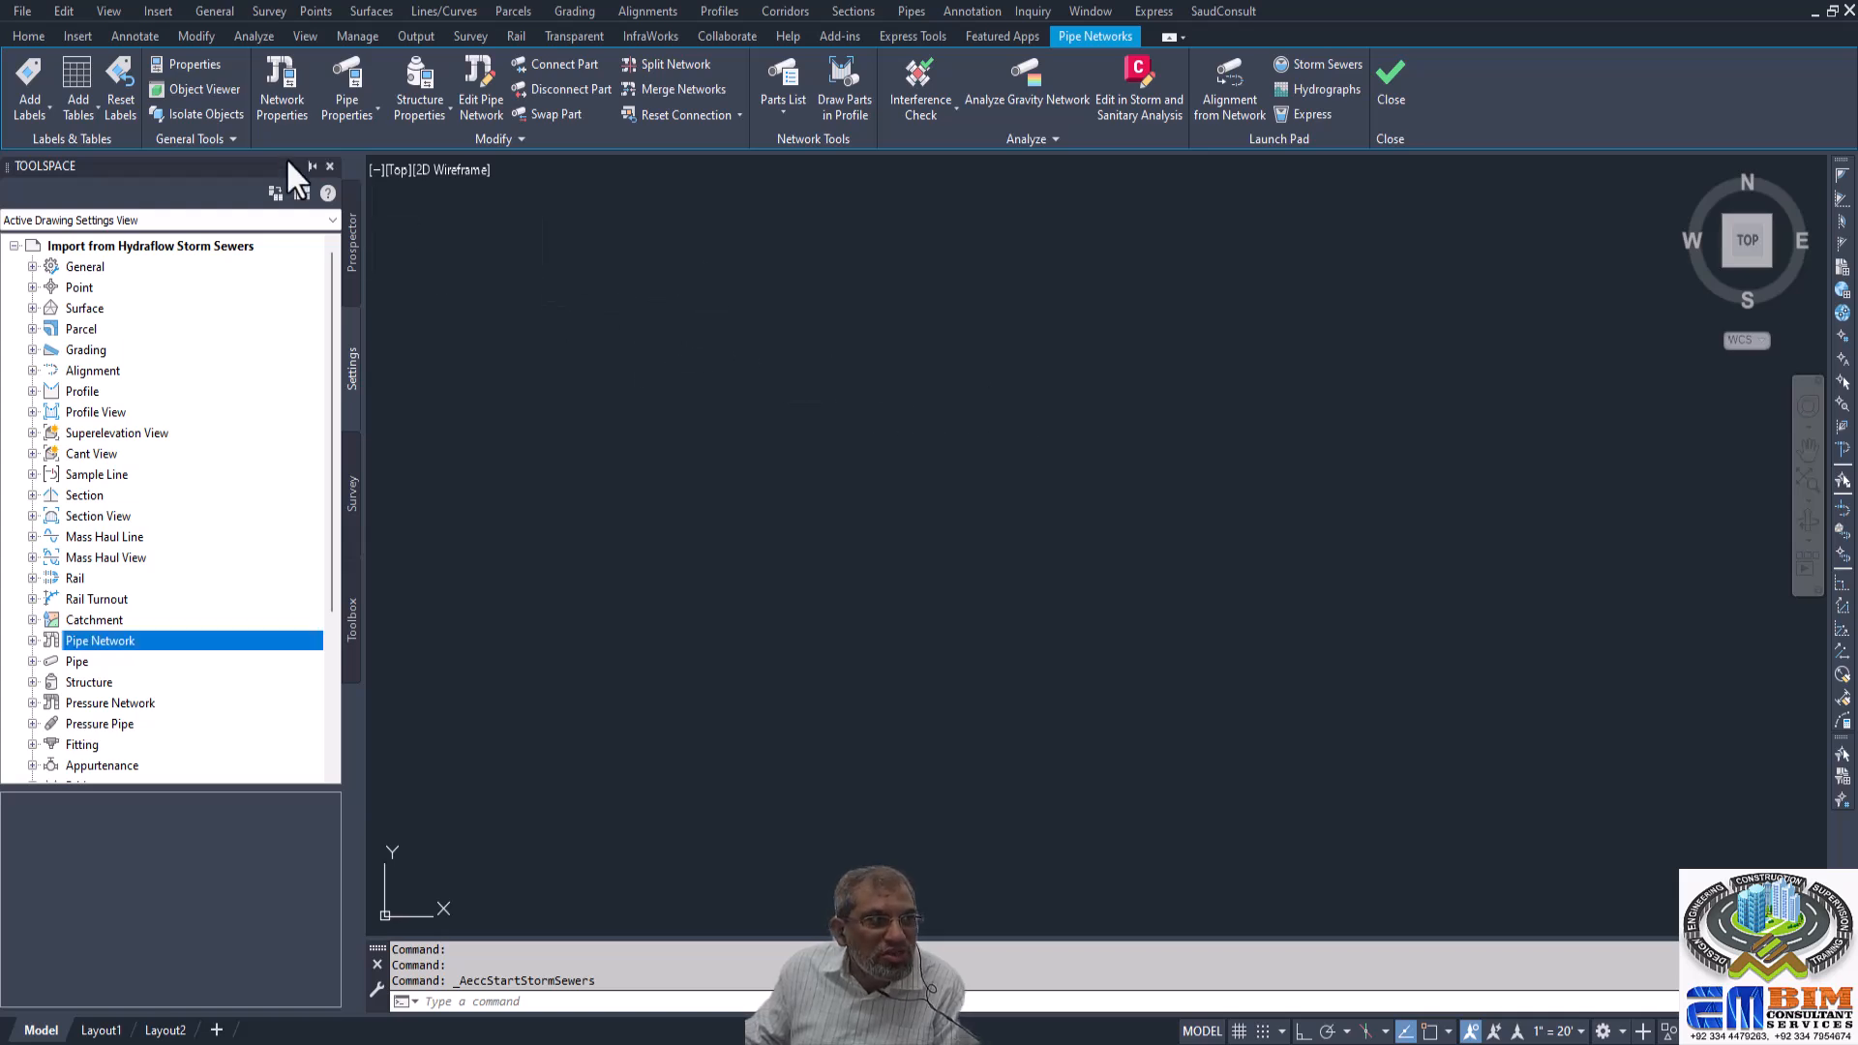
Import the Hydraflow Storm Sewers - Overview.stm file using the pipe network analysis tools and dismiss the event viewer.
click(29, 36)
click(197, 36)
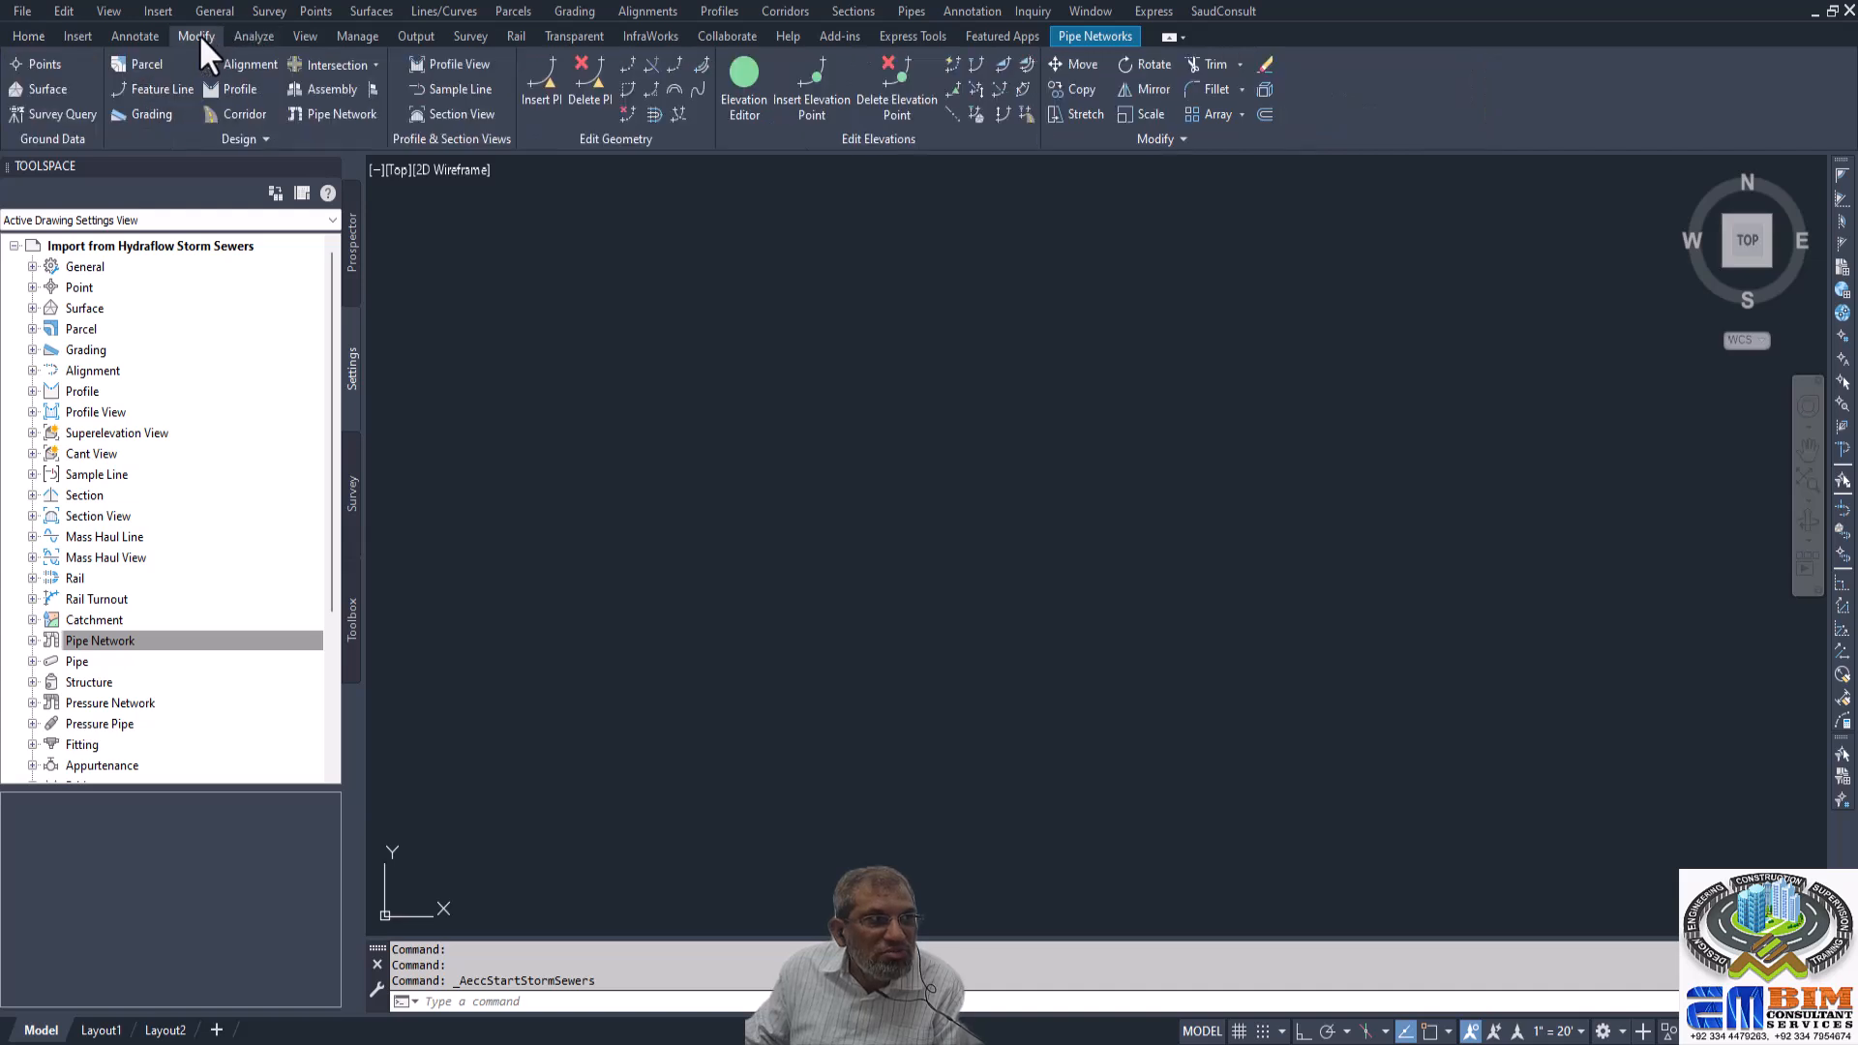
click(345, 114)
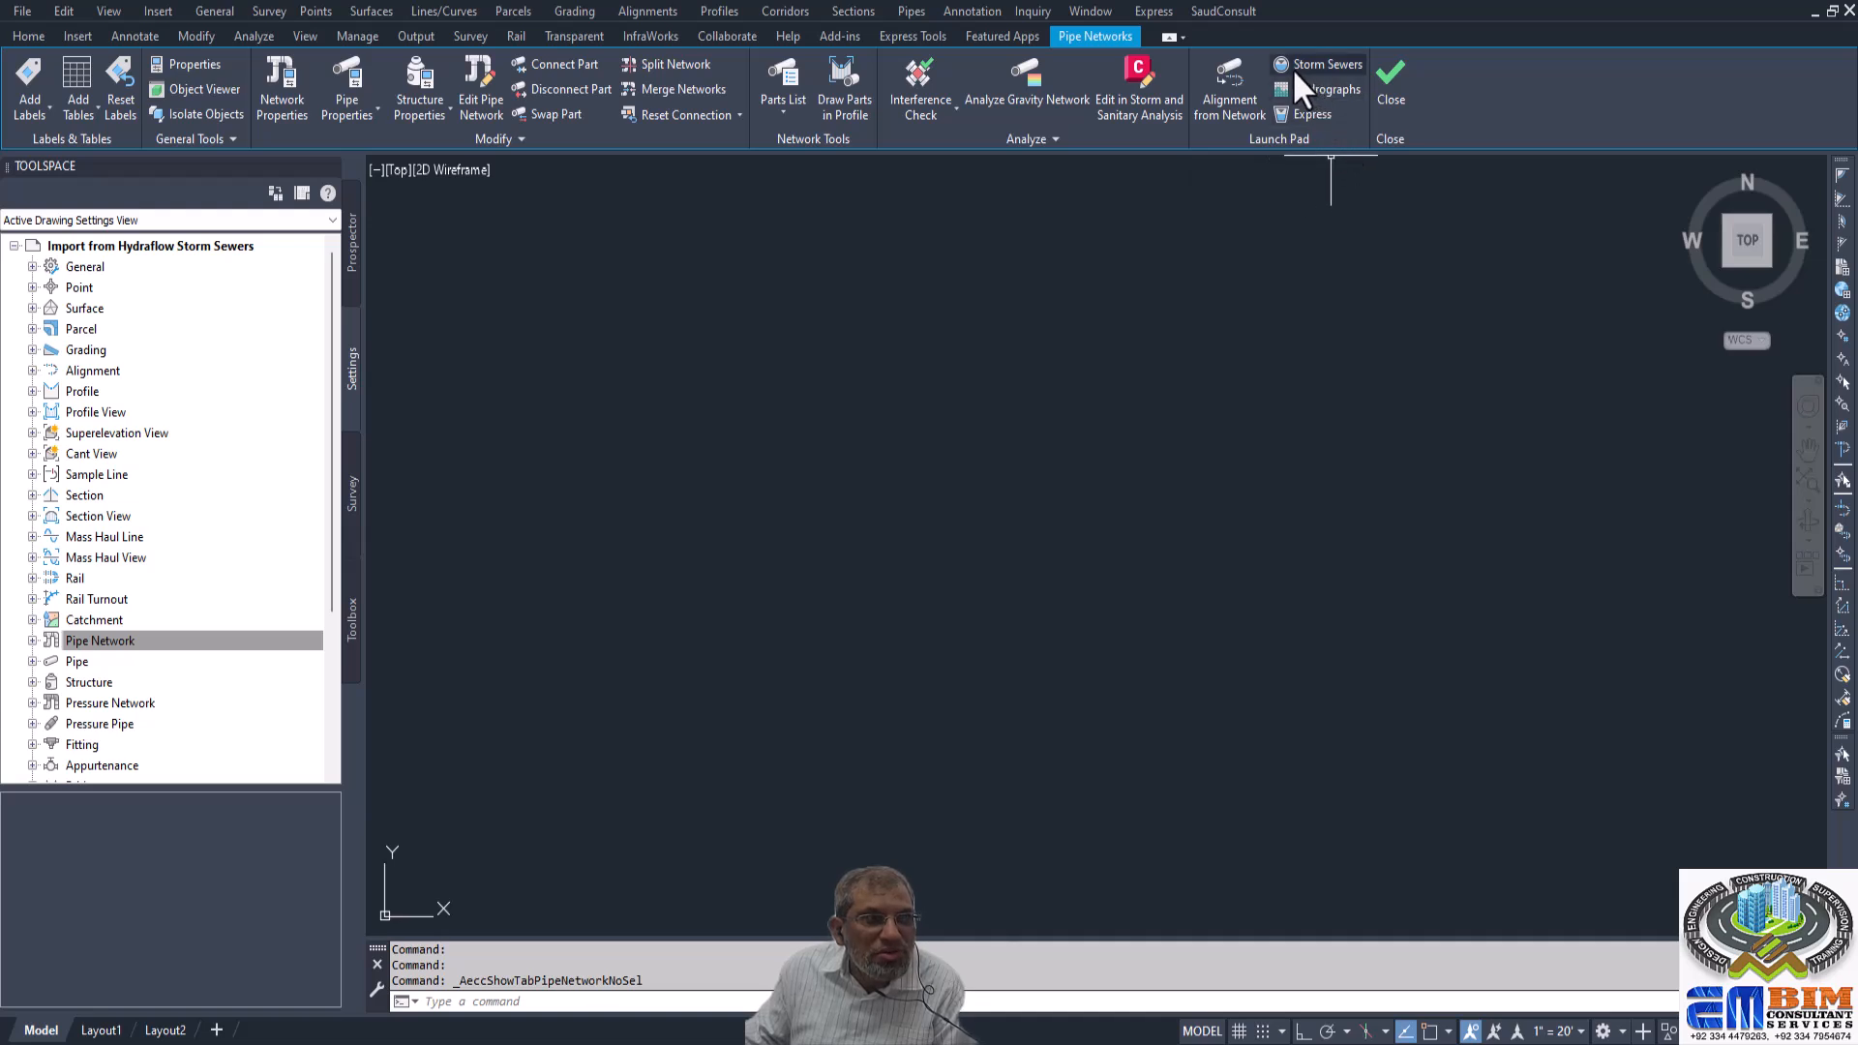
click(1053, 137)
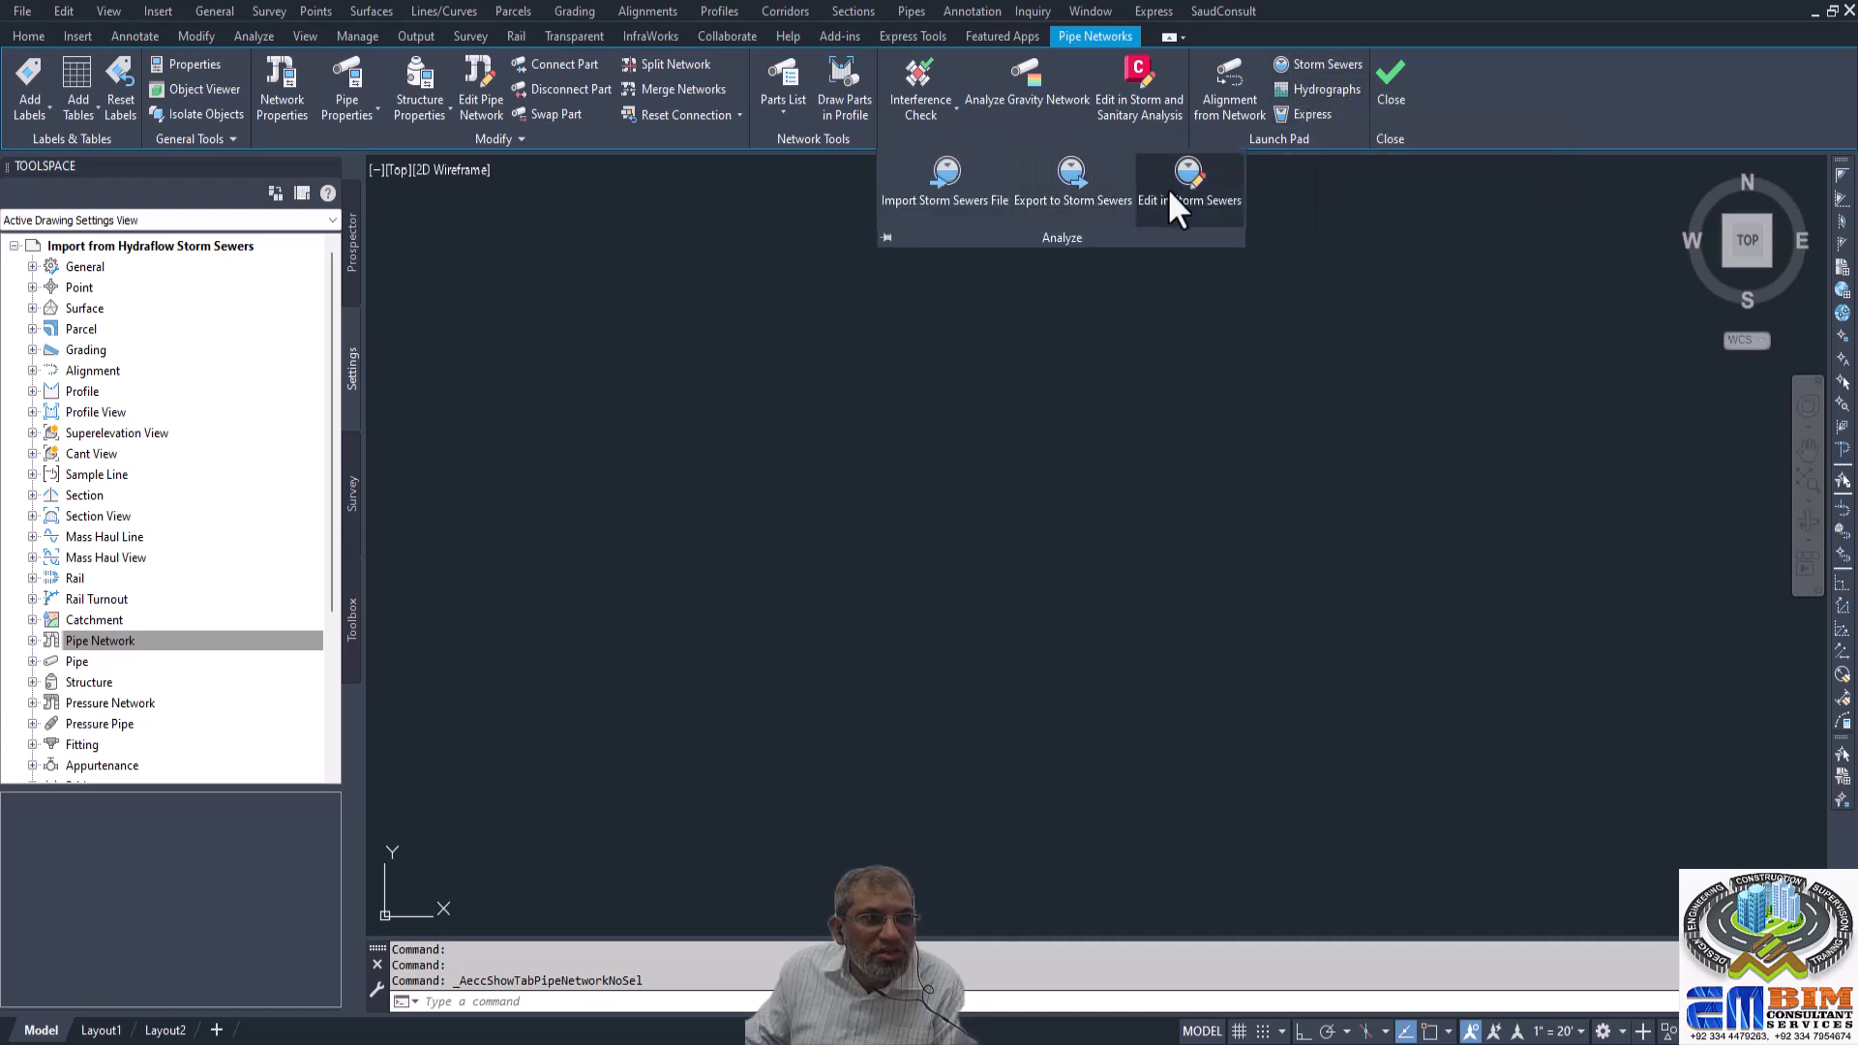
click(953, 193)
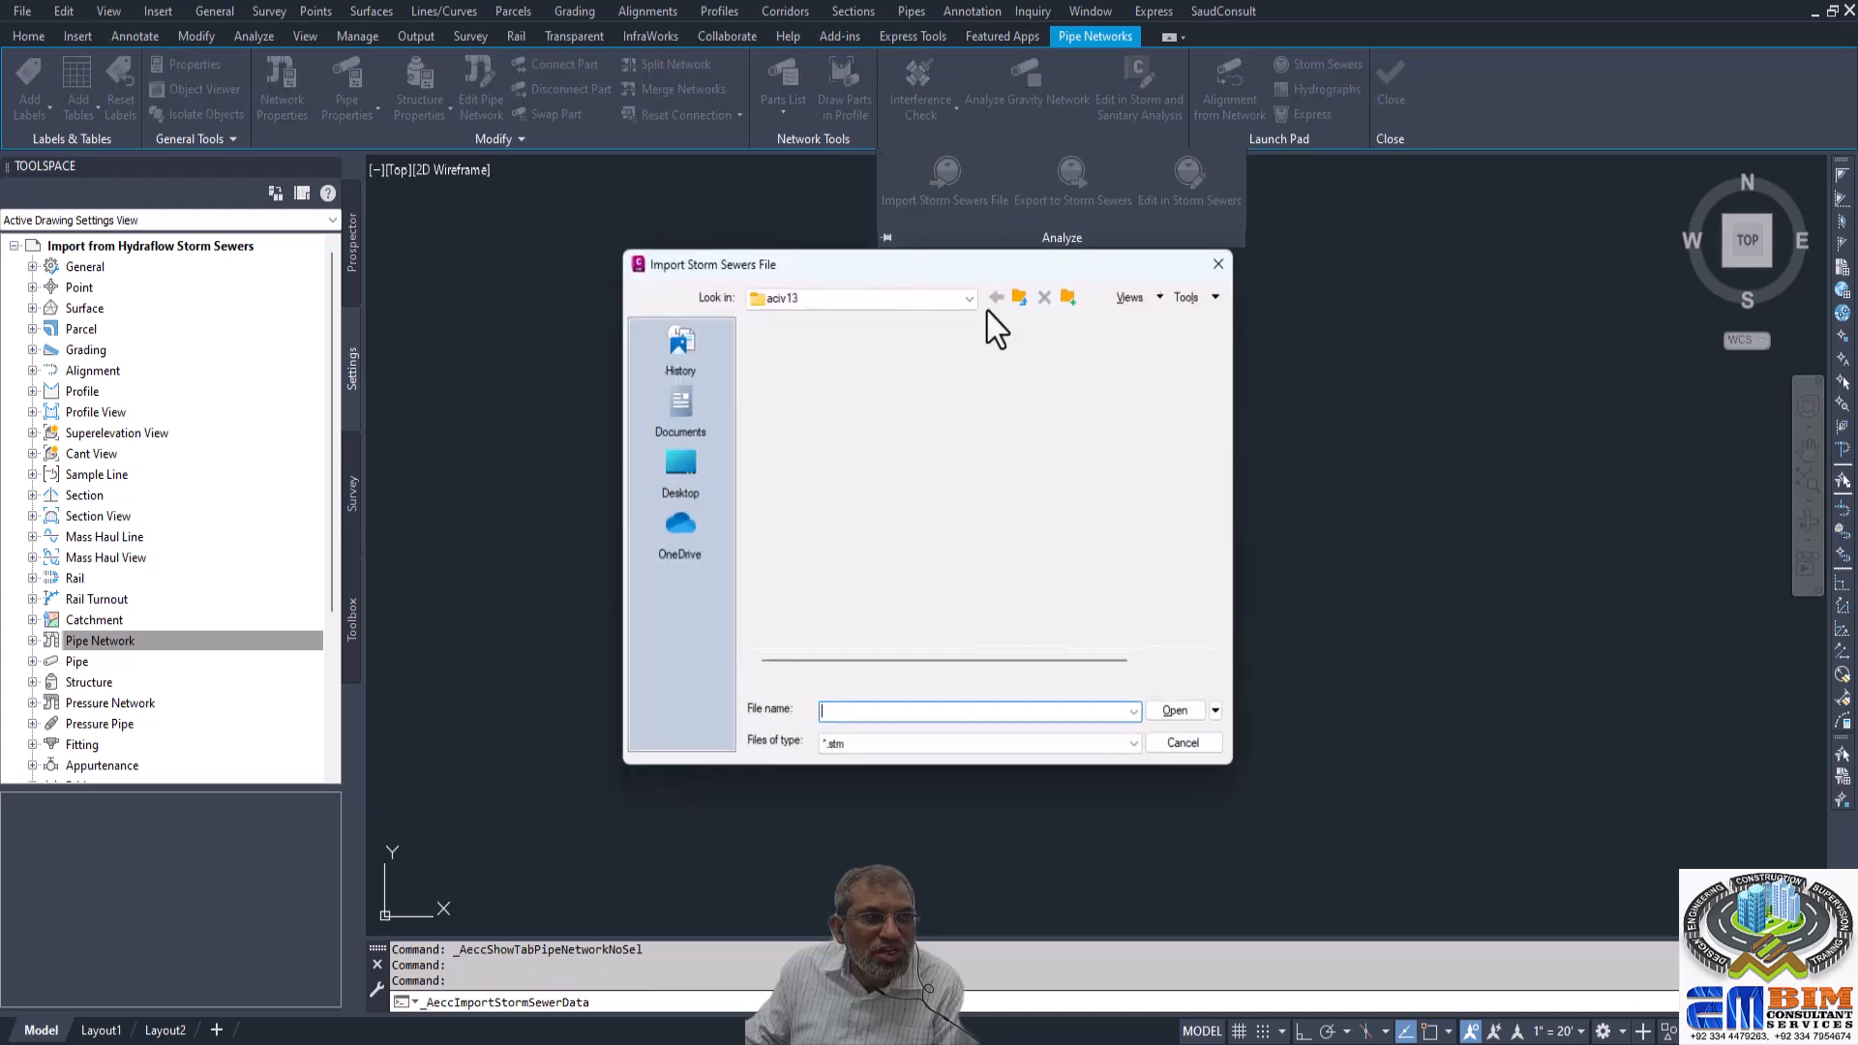
click(840, 429)
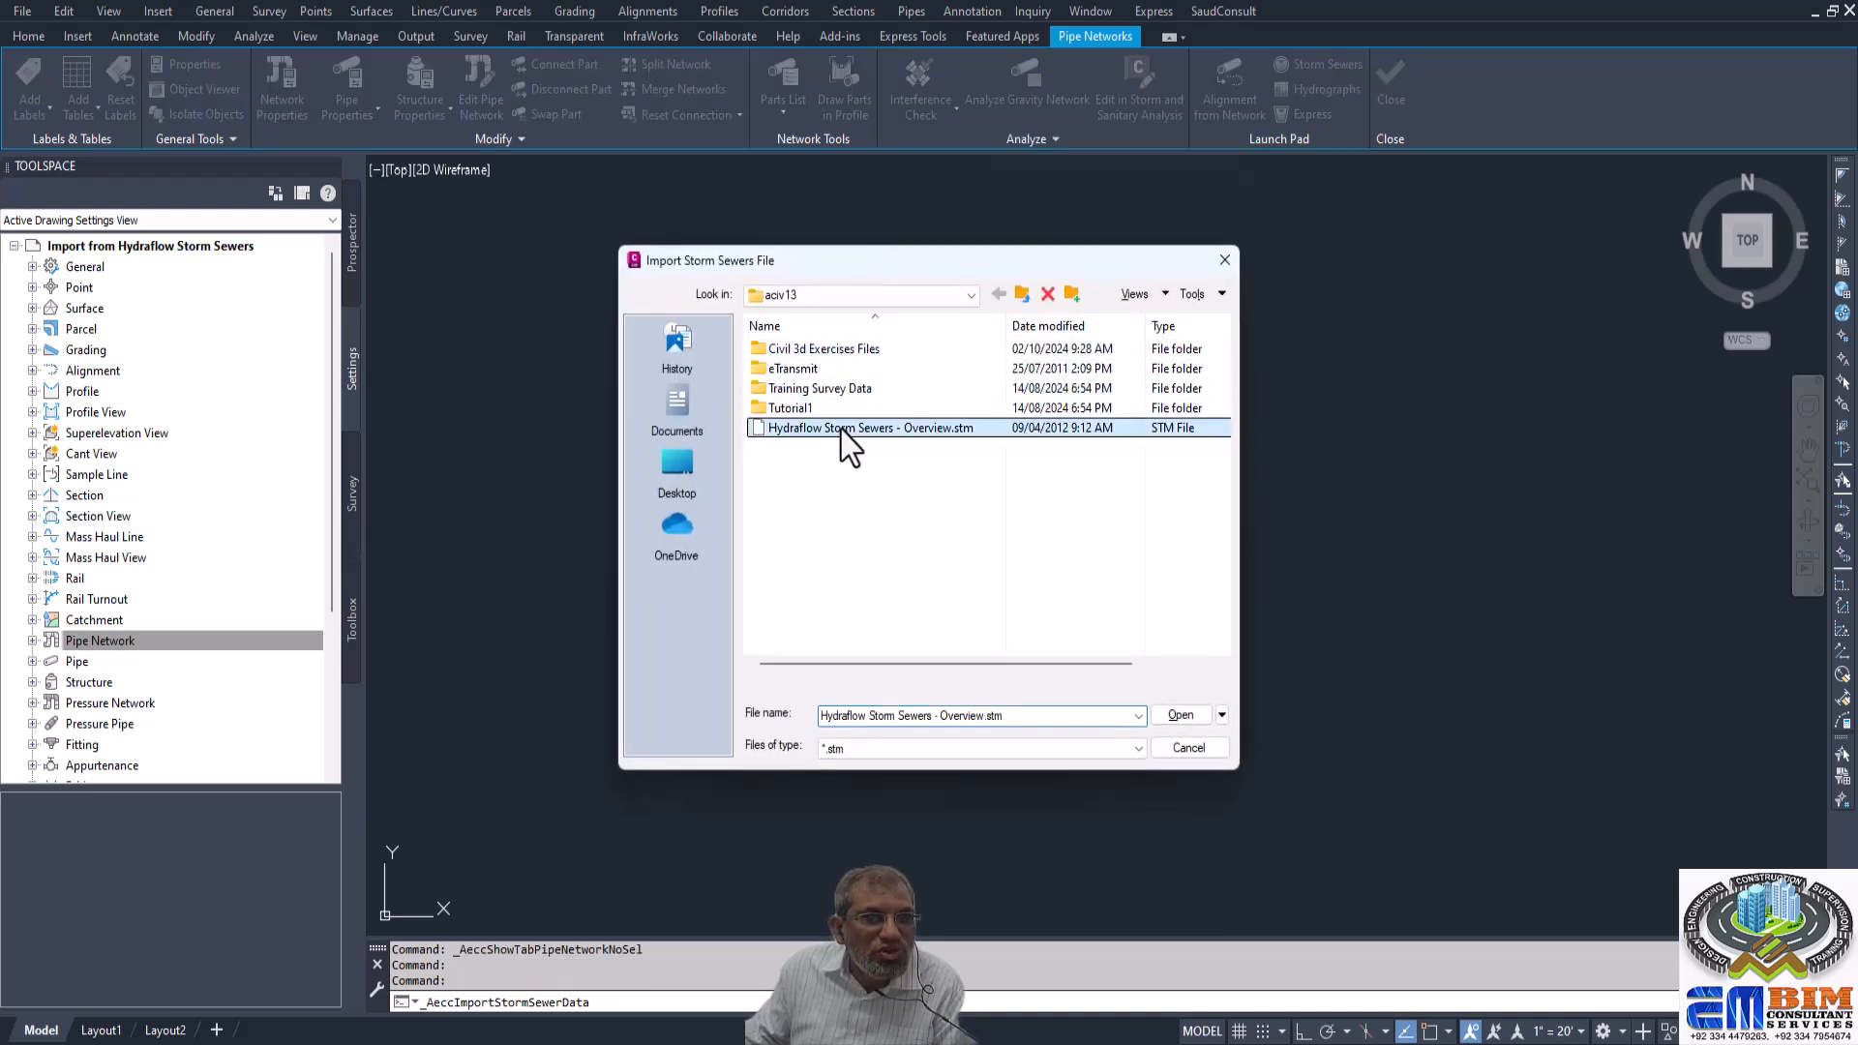
click(1182, 715)
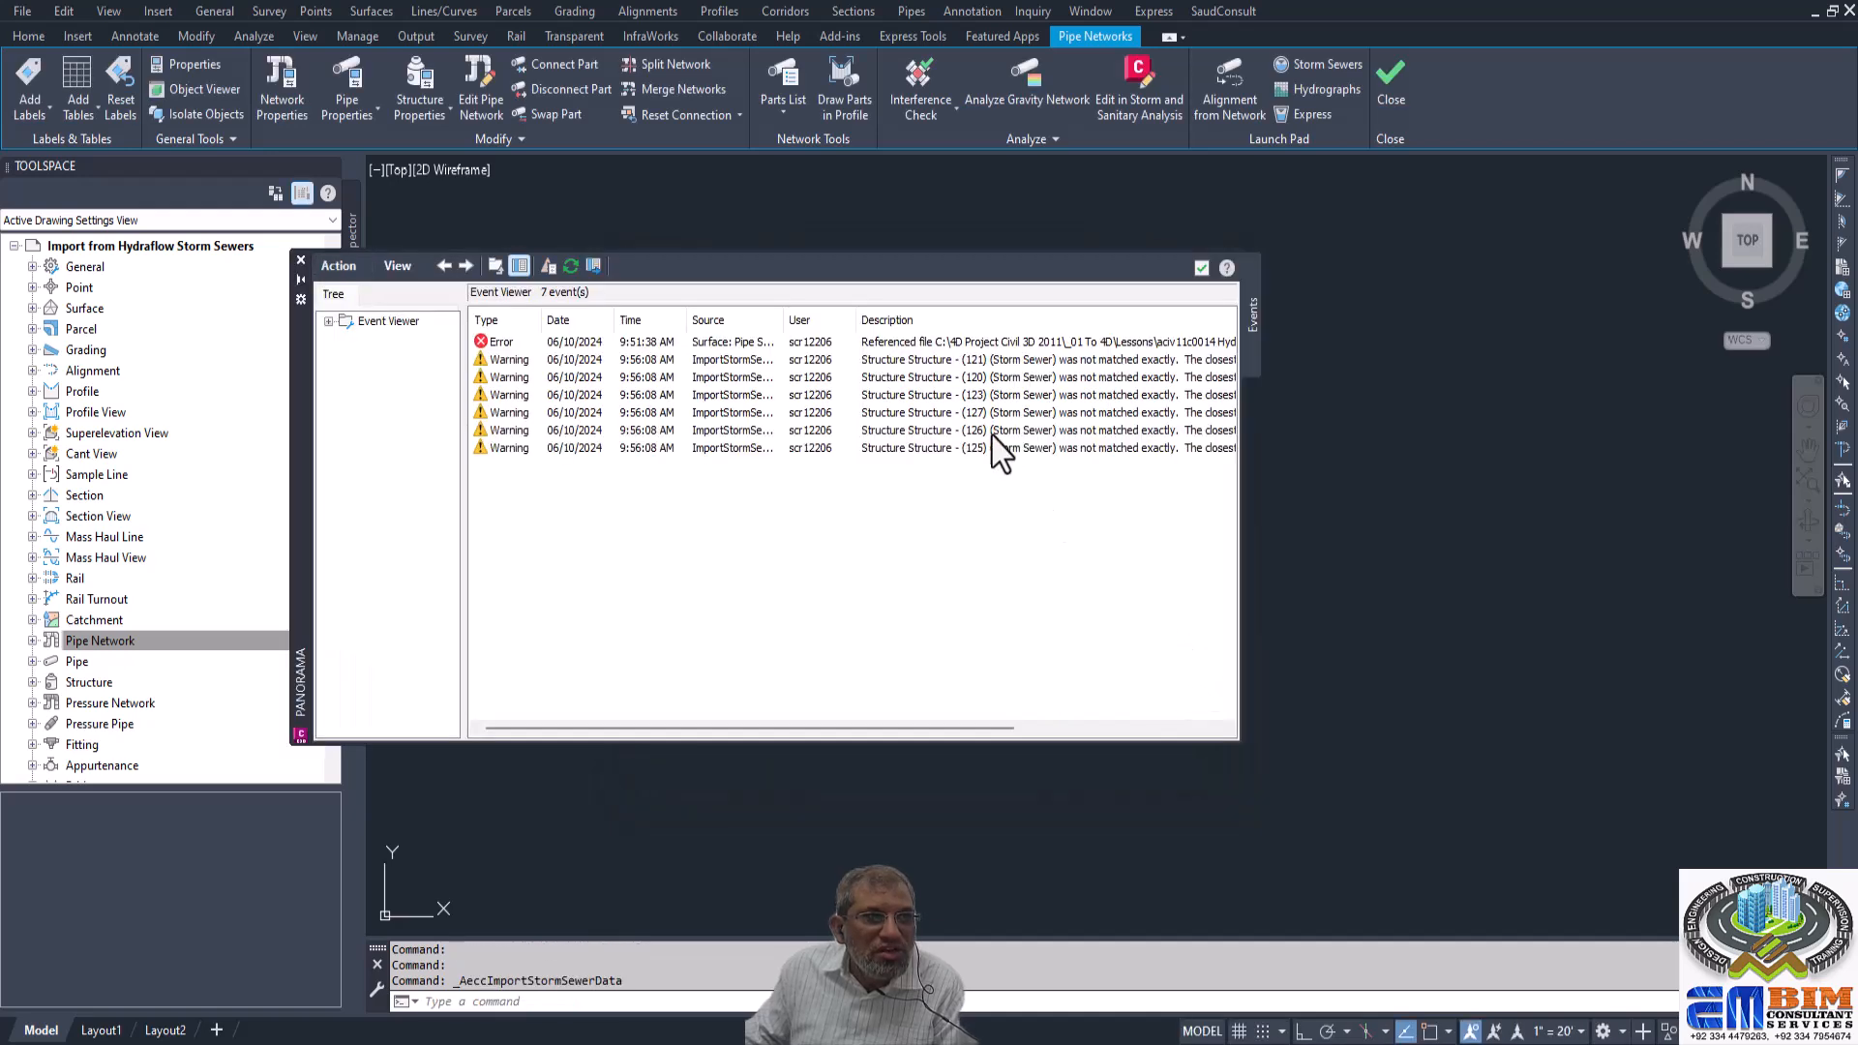
click(1201, 268)
Zoom to the drawing extents and examine the imported pipe network's pipes and structures.
text(z)
key(Return)
text(e)
key(Return)
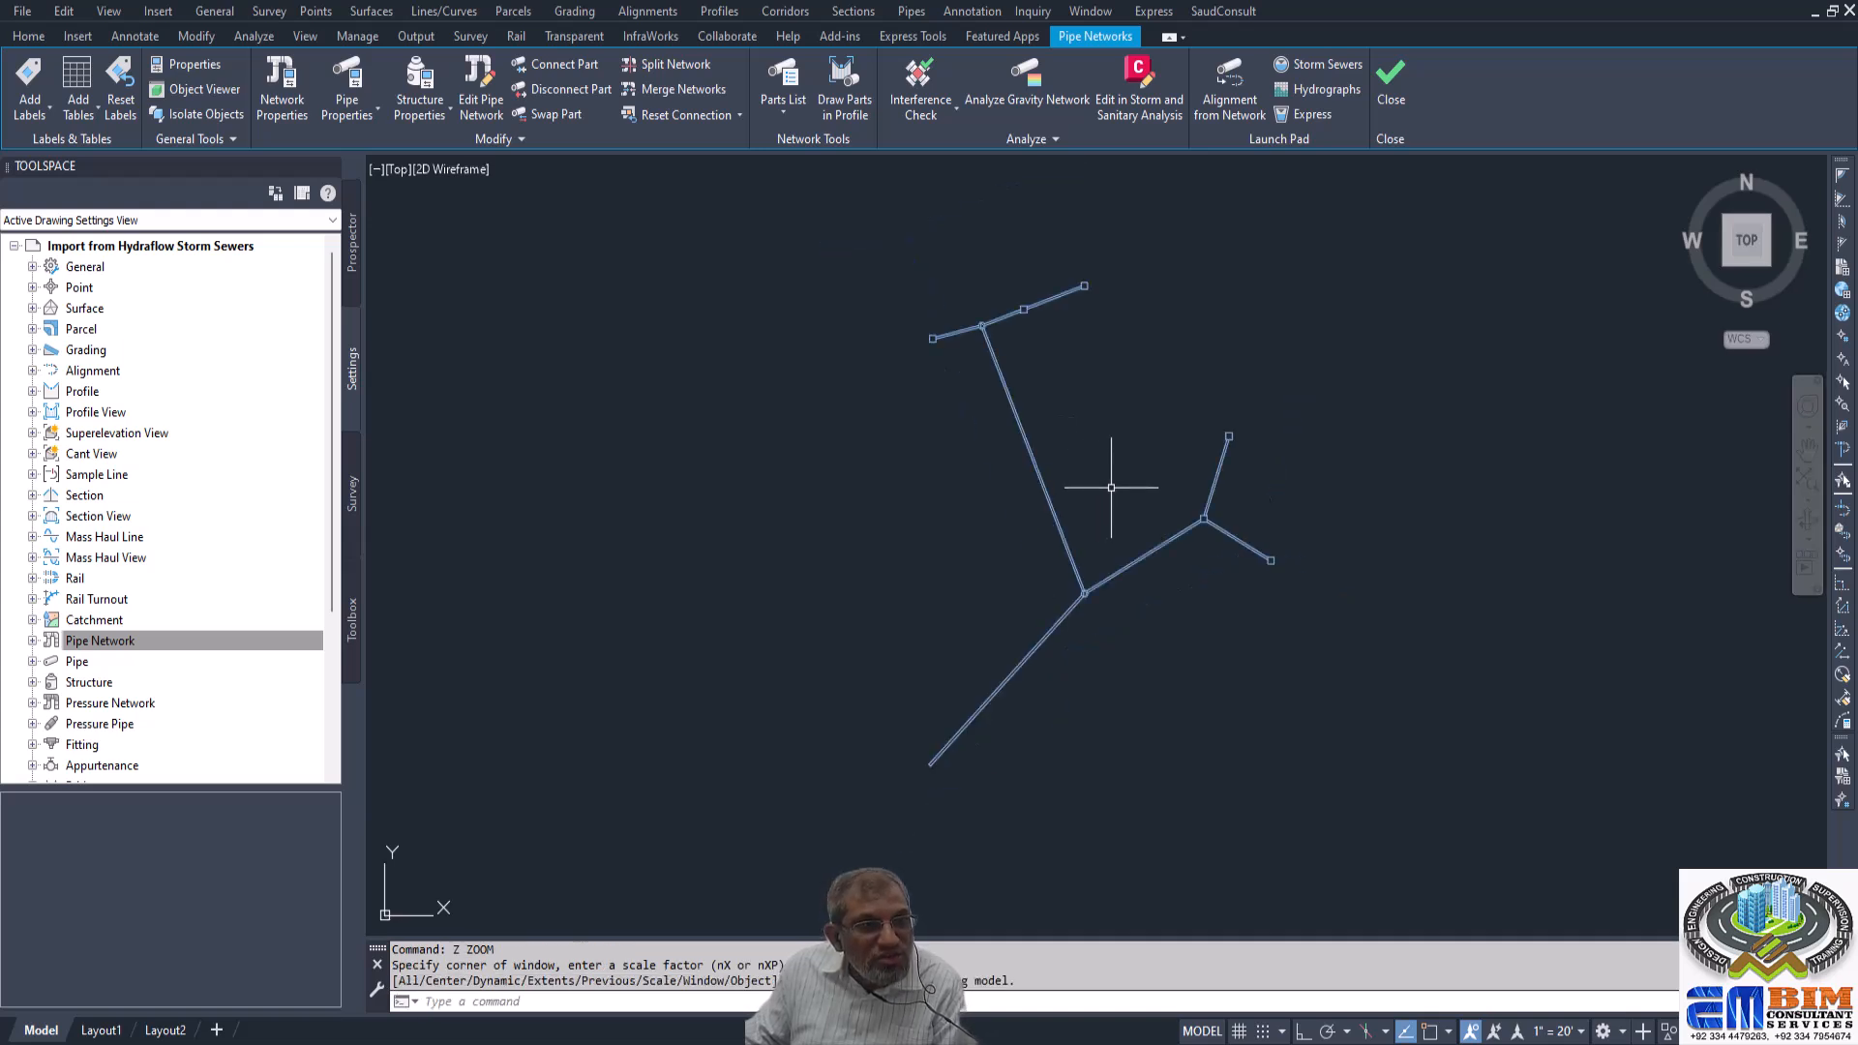
scroll(1064, 281, up, 7)
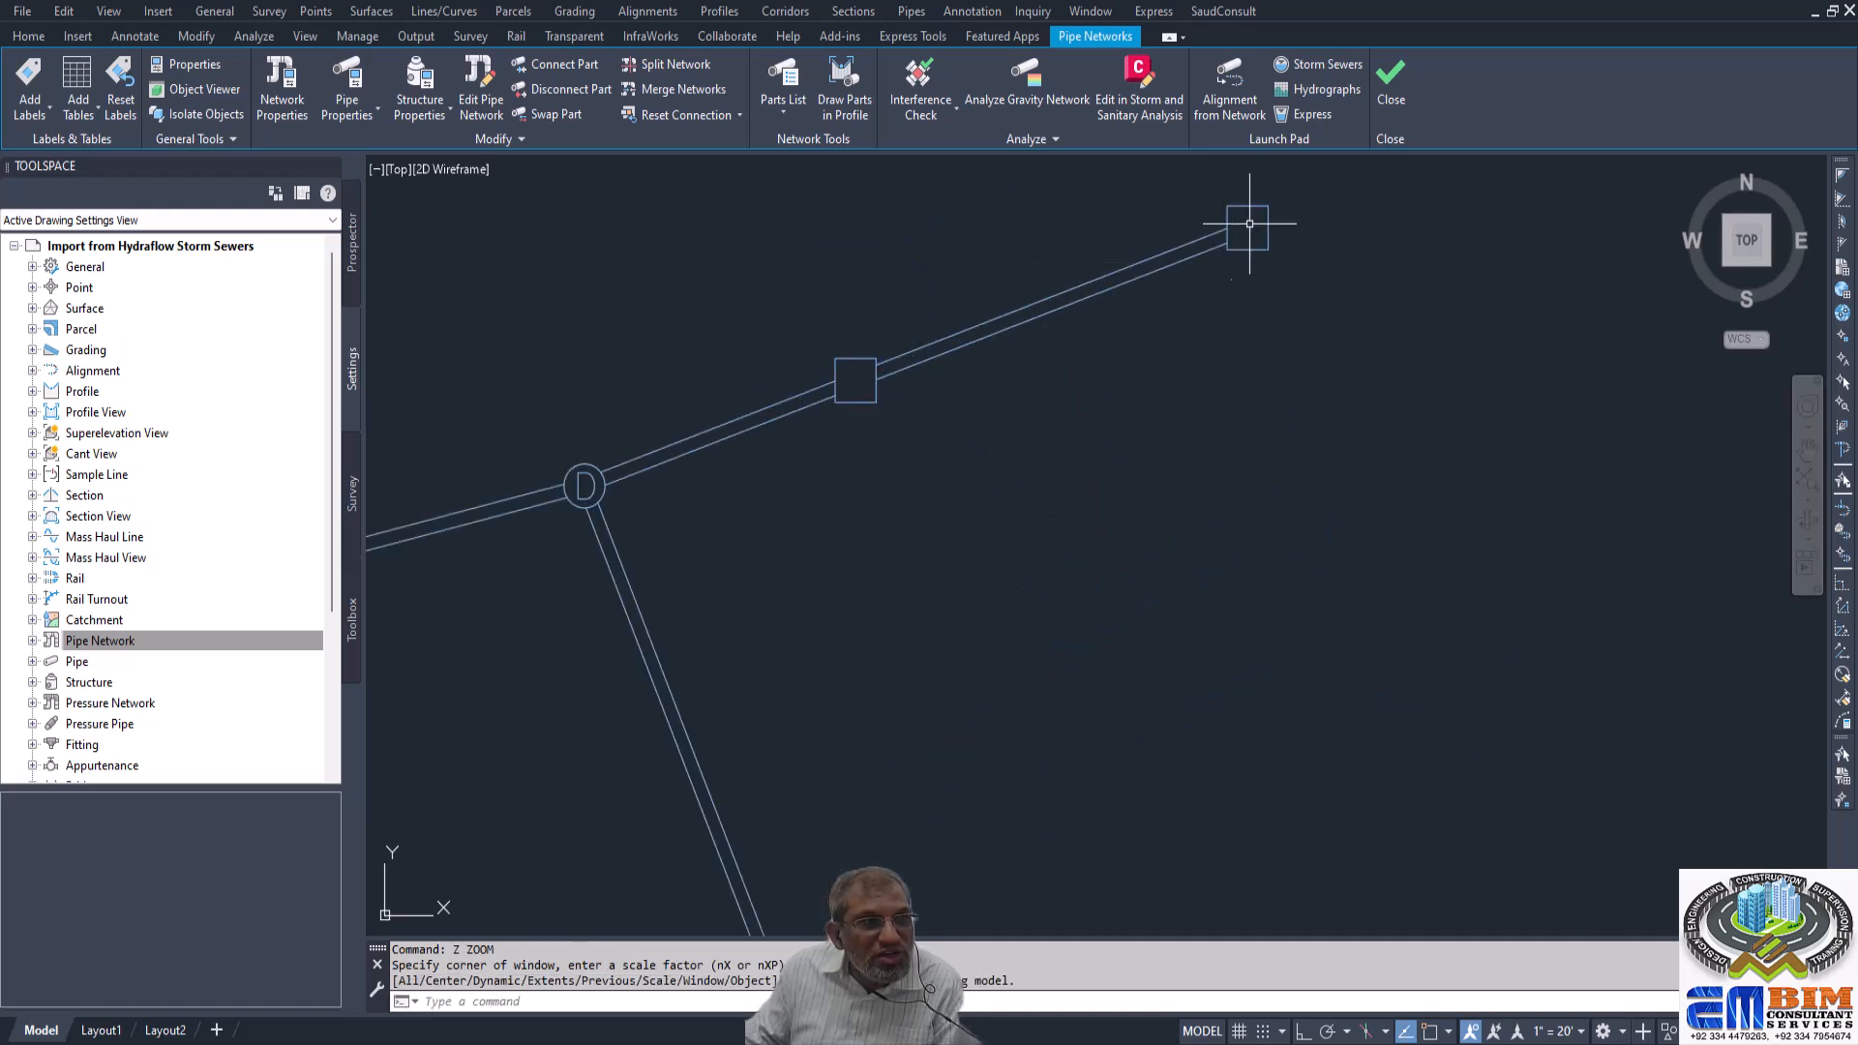
scroll(1011, 296, down, 4)
scroll(1055, 445, down, 2)
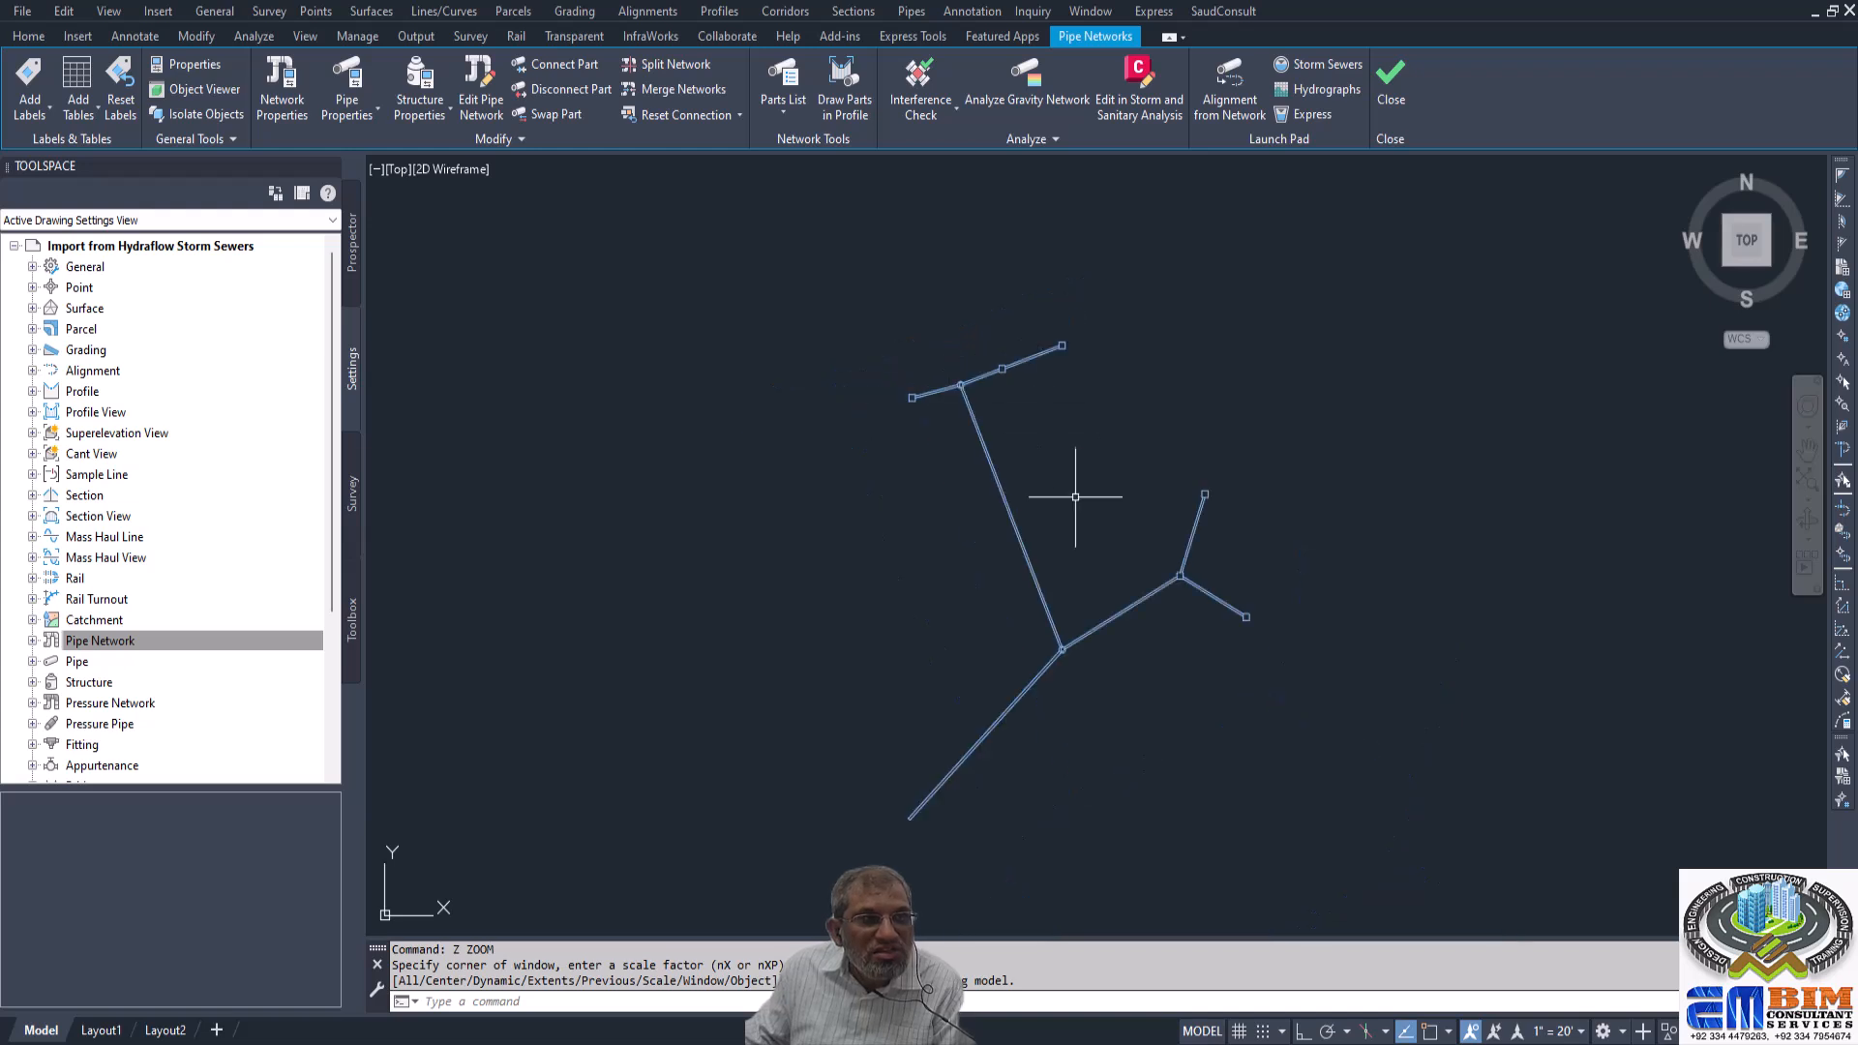
scroll(1106, 531, up, 2)
scroll(1070, 531, down, 4)
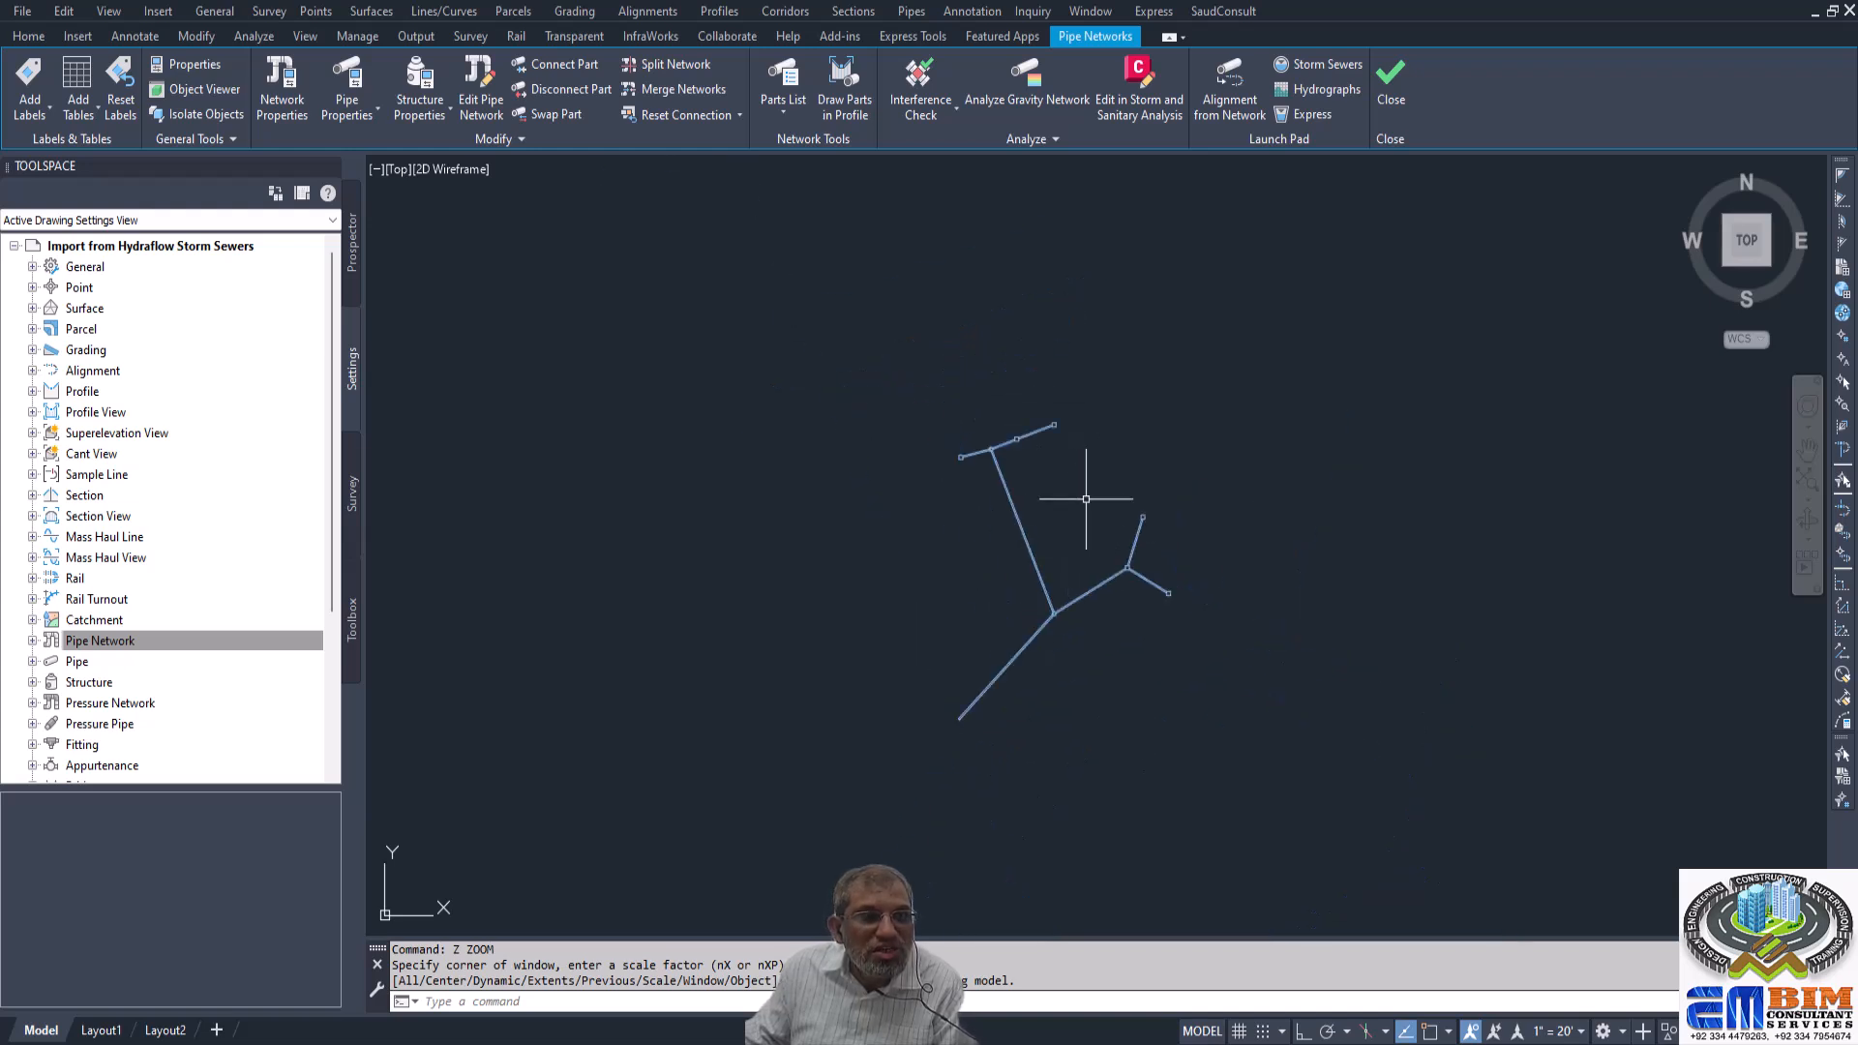
scroll(1092, 476, up, 4)
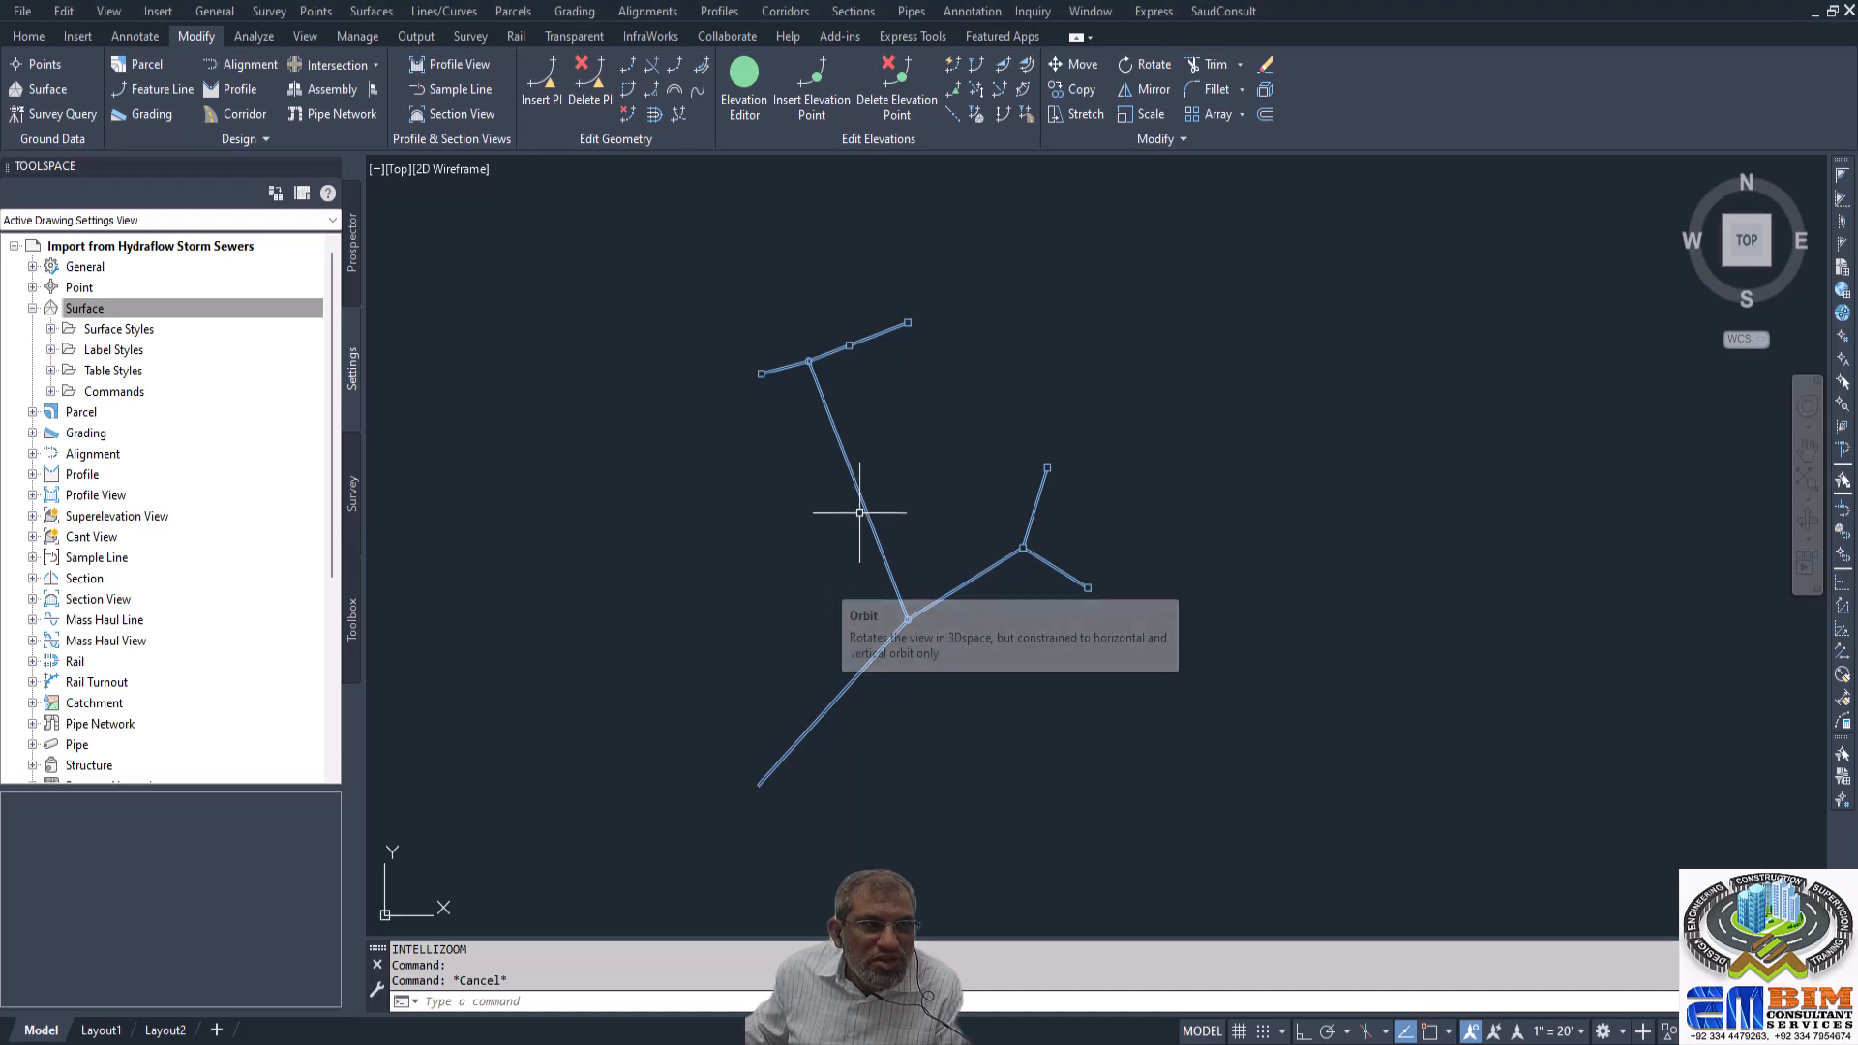
Create an alignment from the network through the long central pipe, the southwest pipe and the northeast end pipe, including profile and profile view.
click(830, 411)
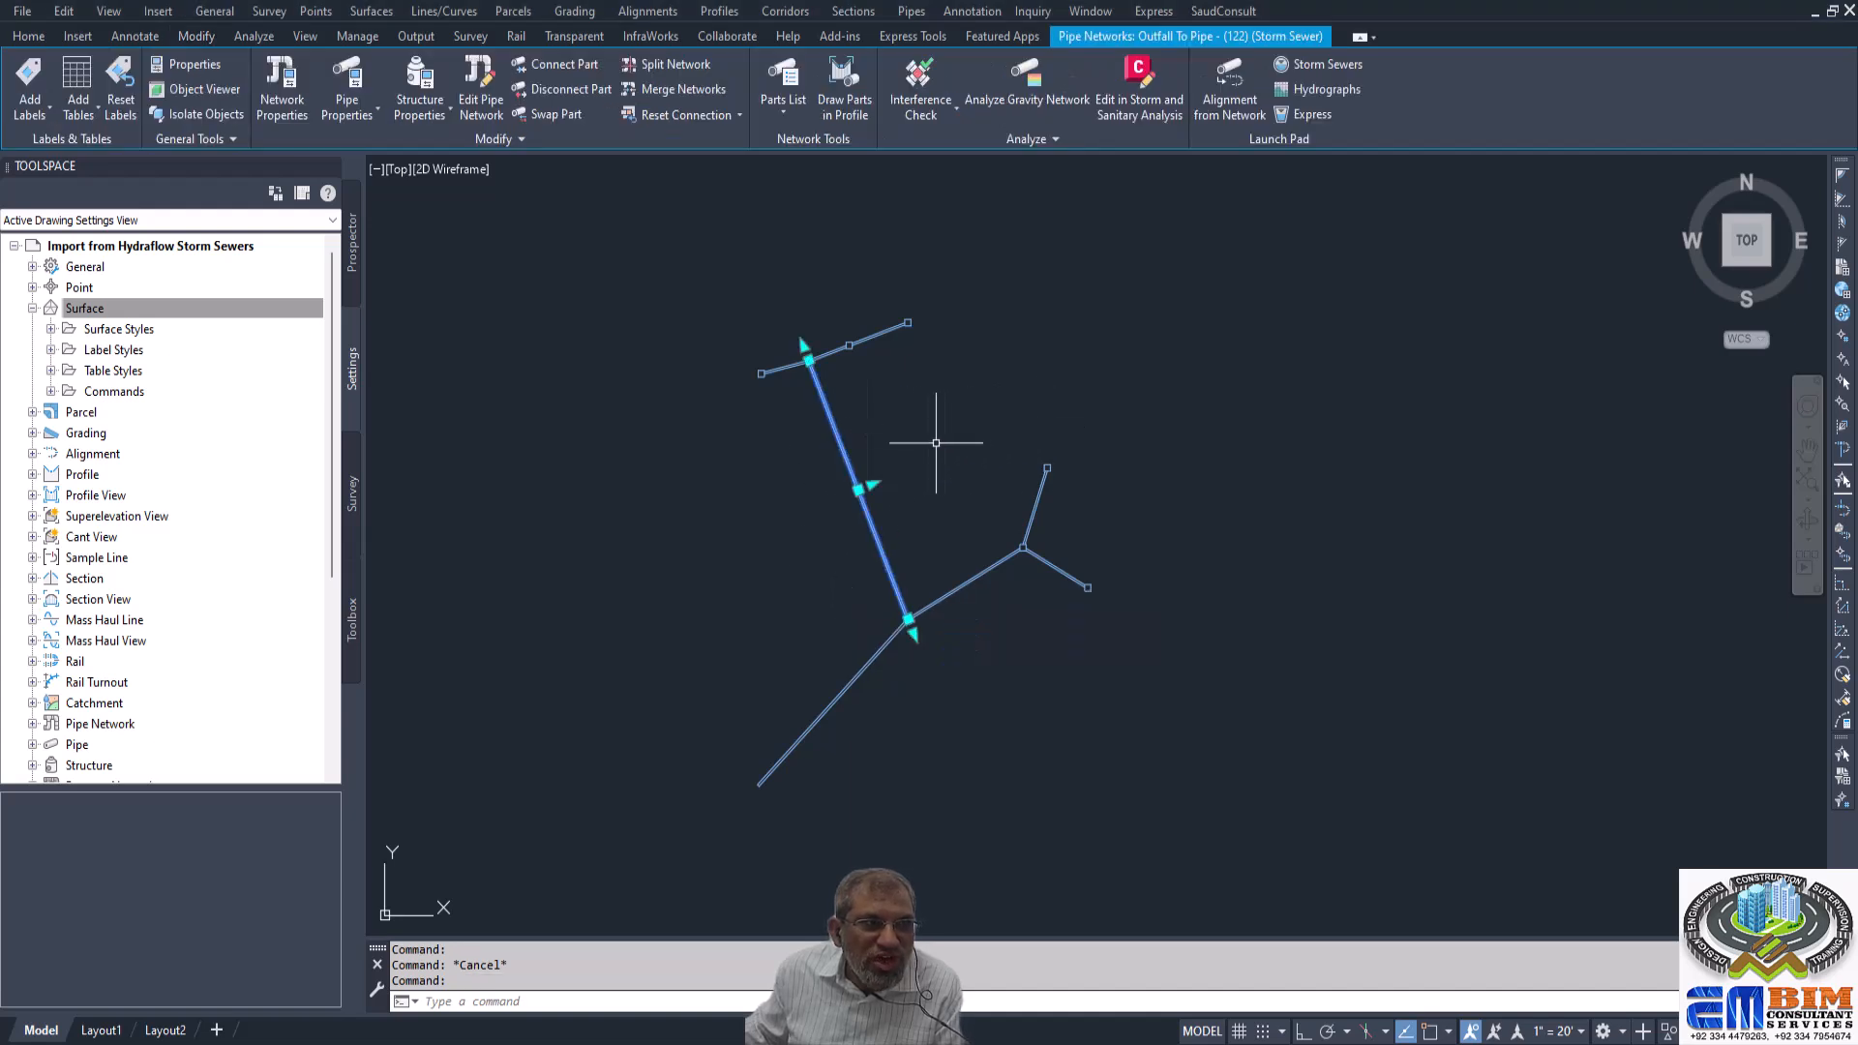
key(Escape)
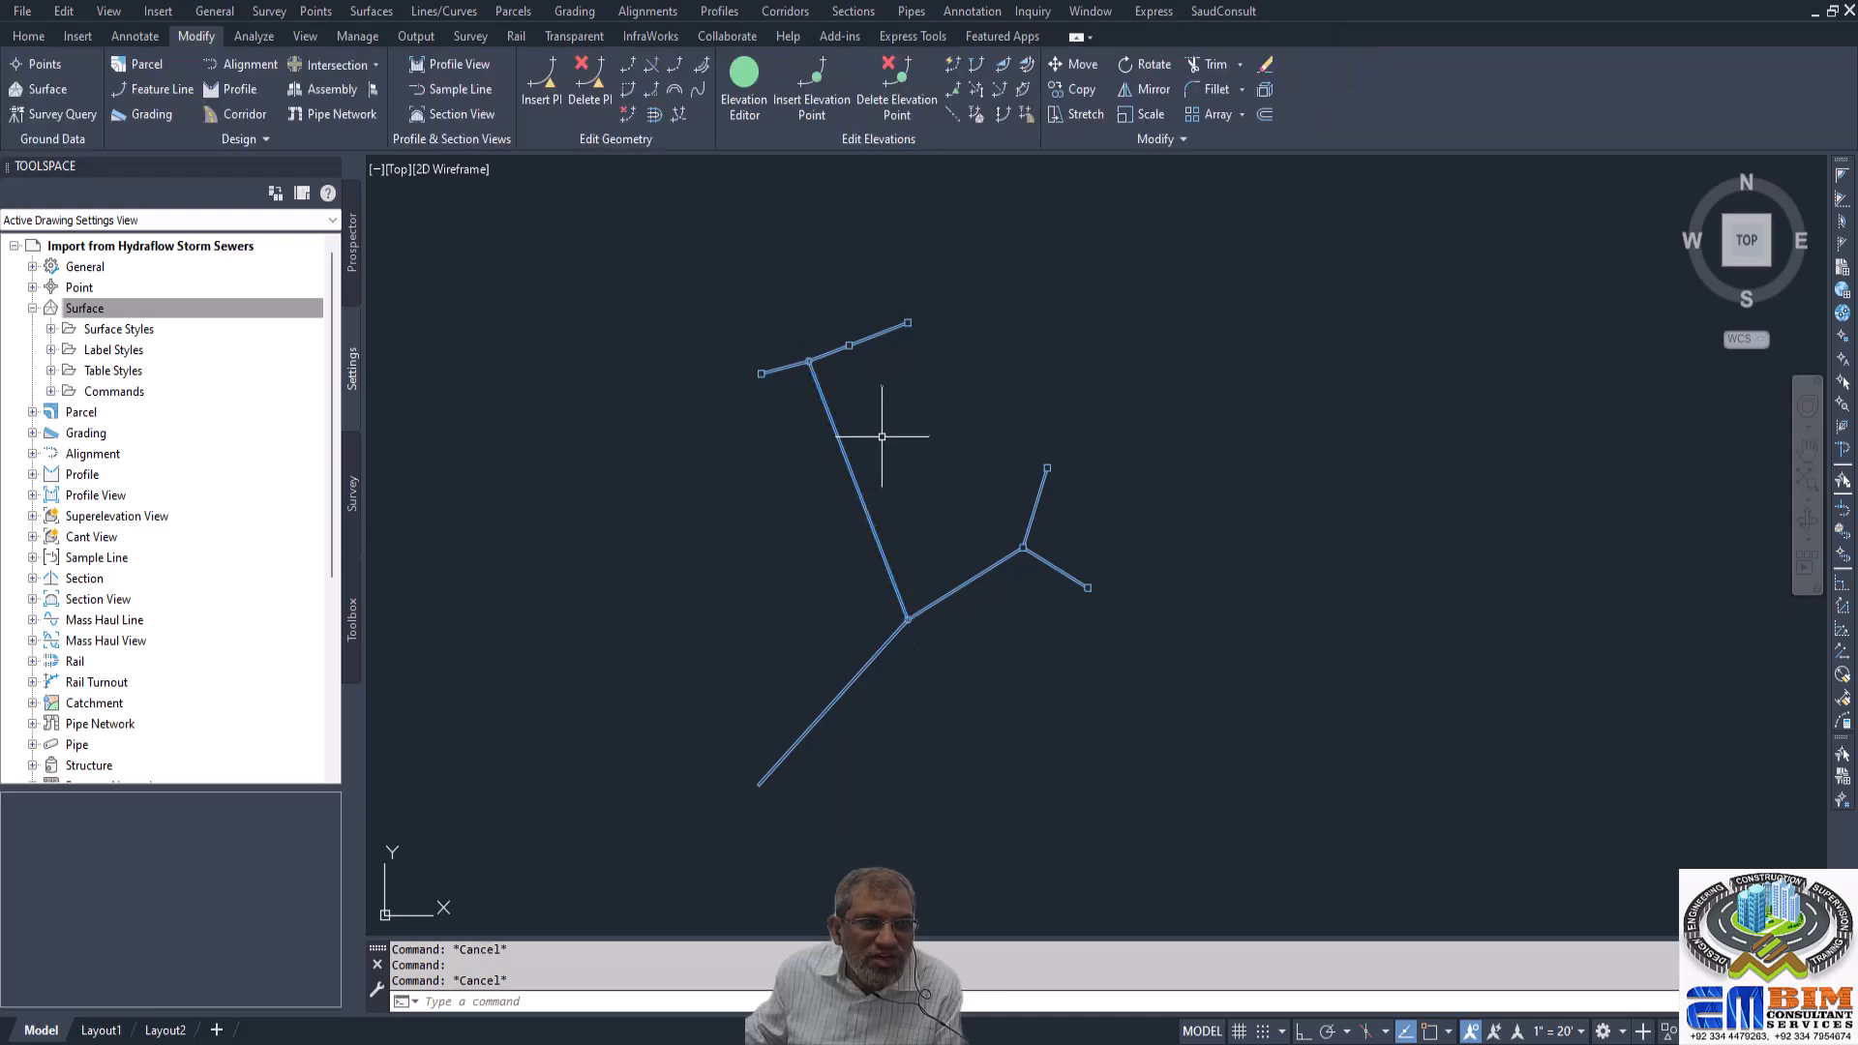
click(820, 382)
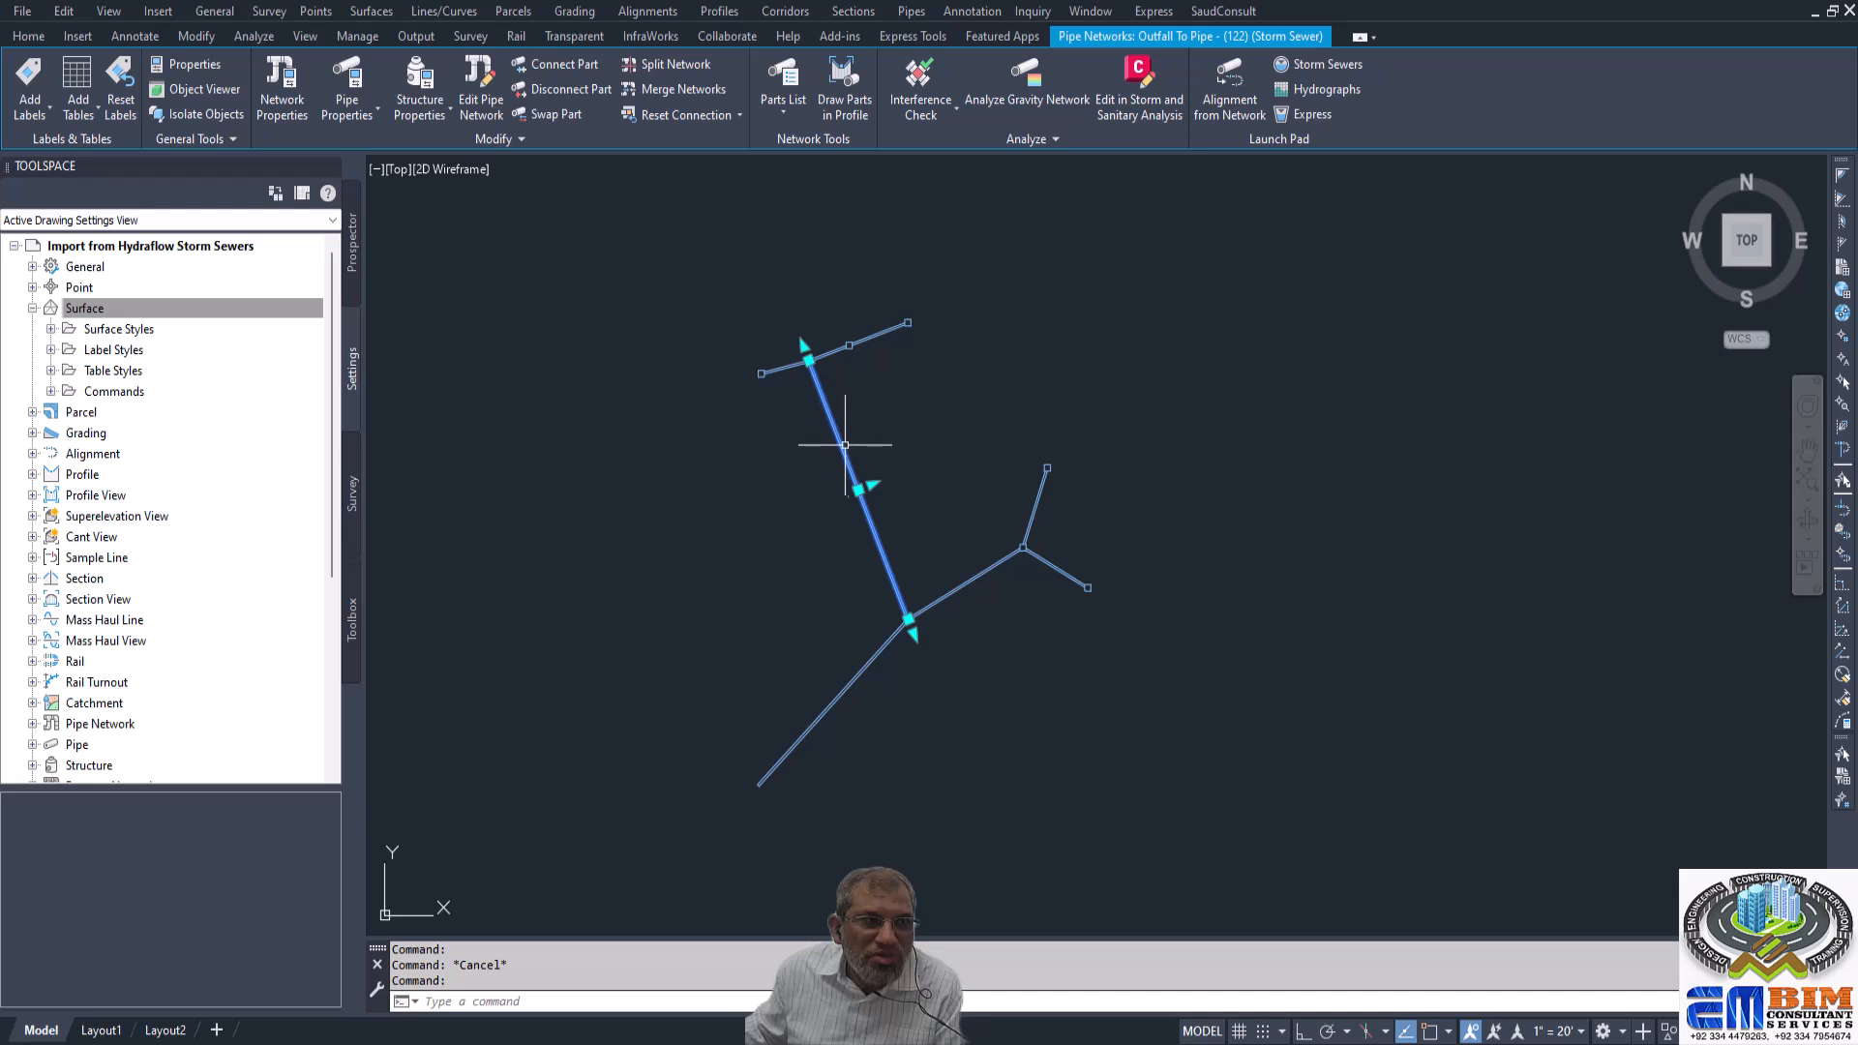
click(1227, 97)
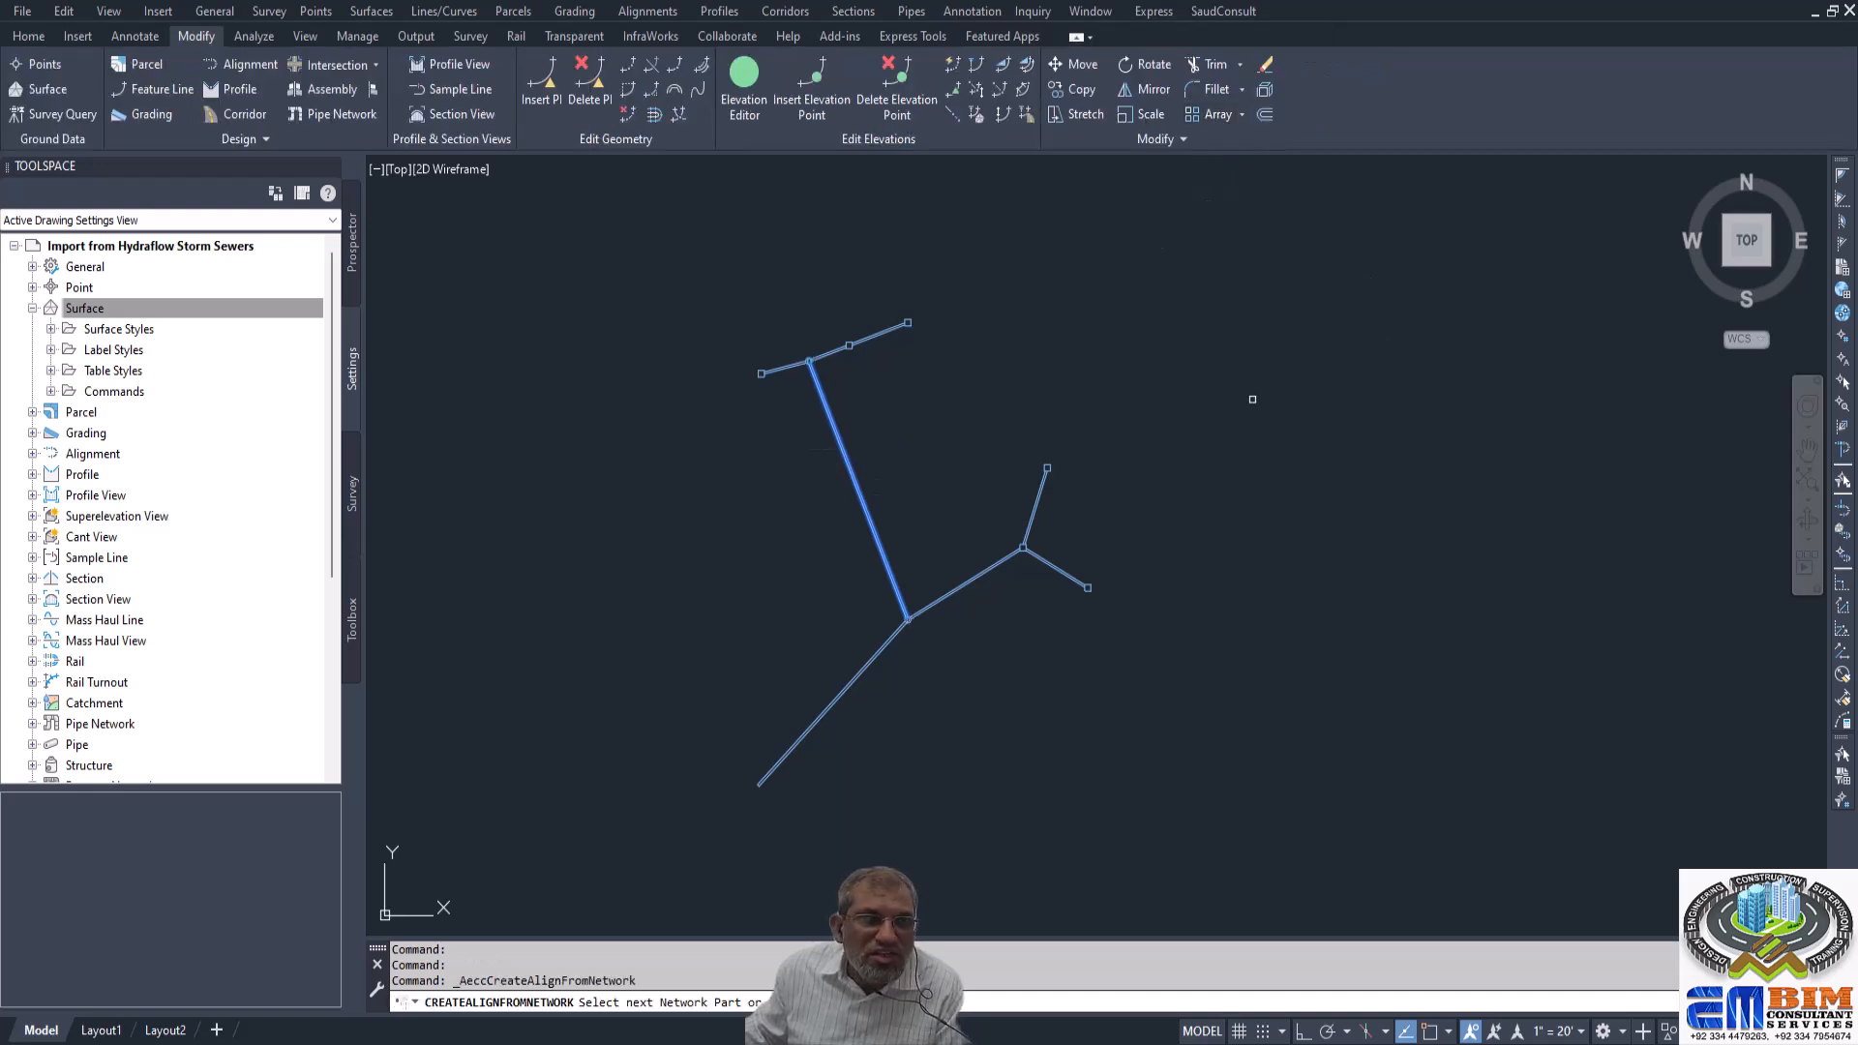
click(817, 721)
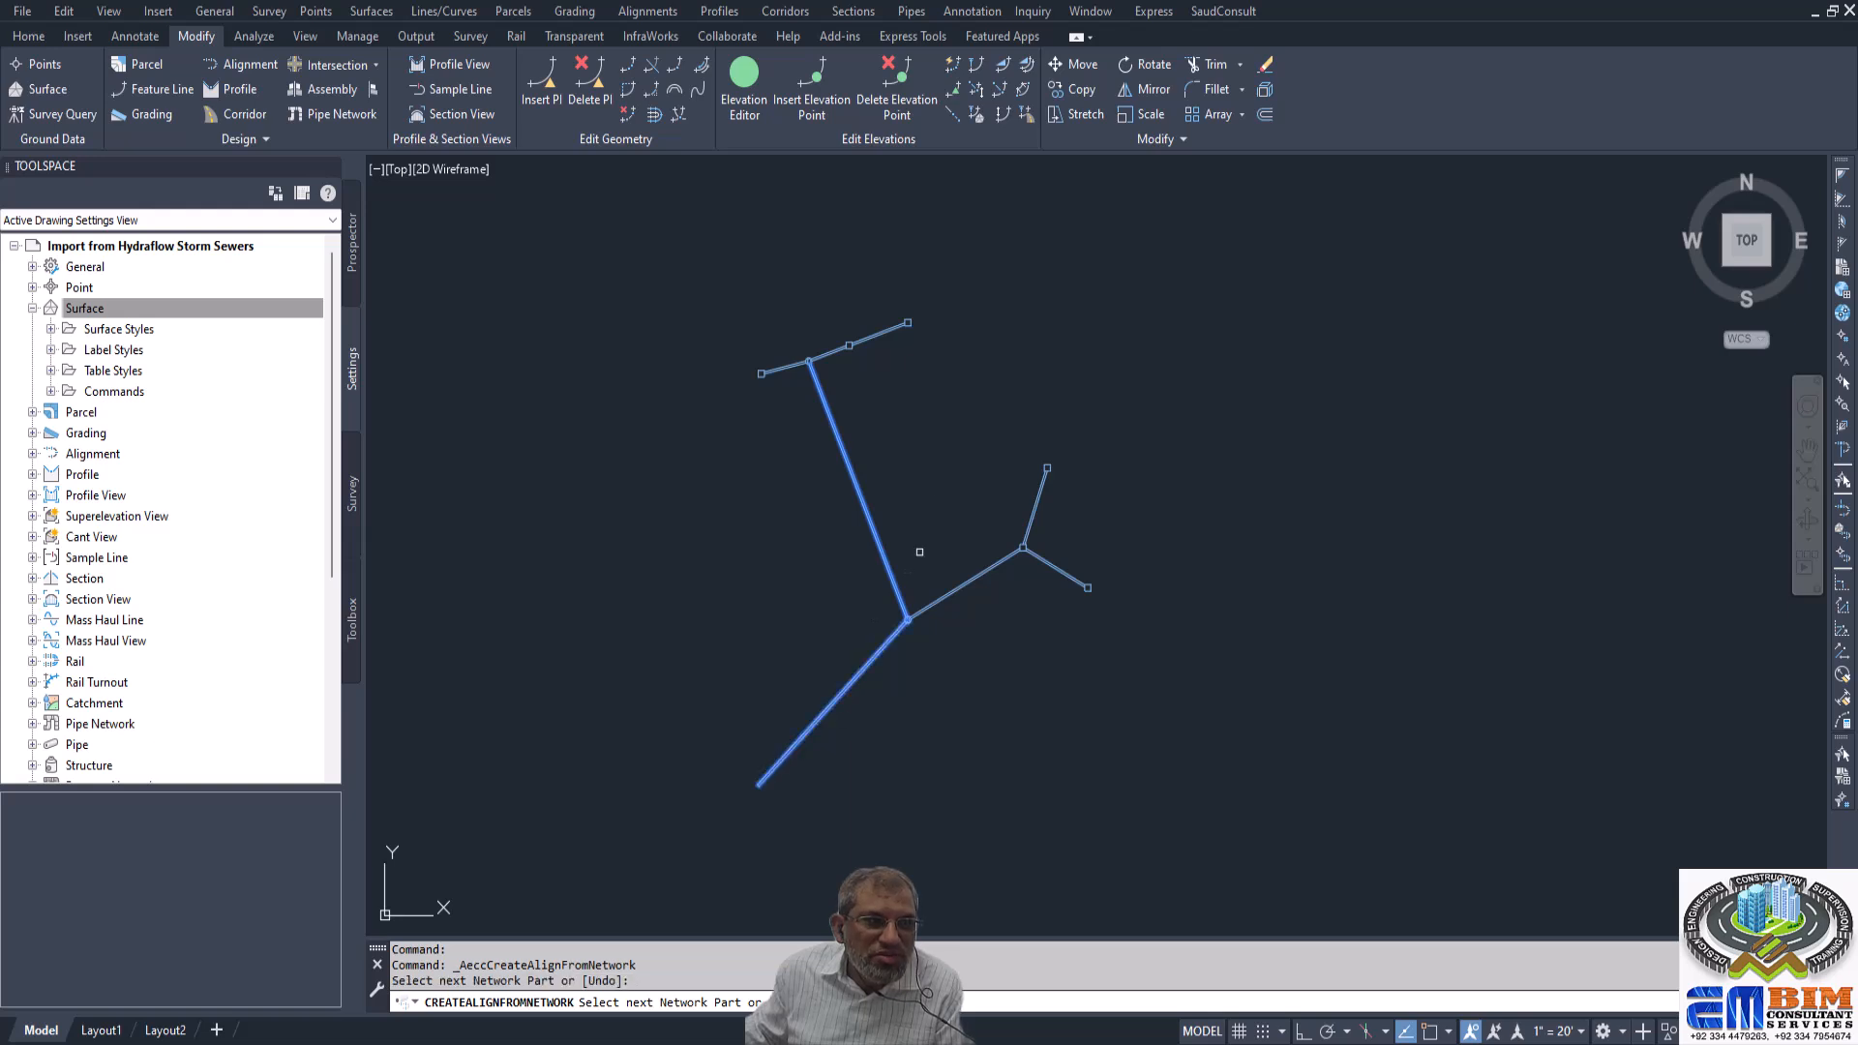
click(890, 329)
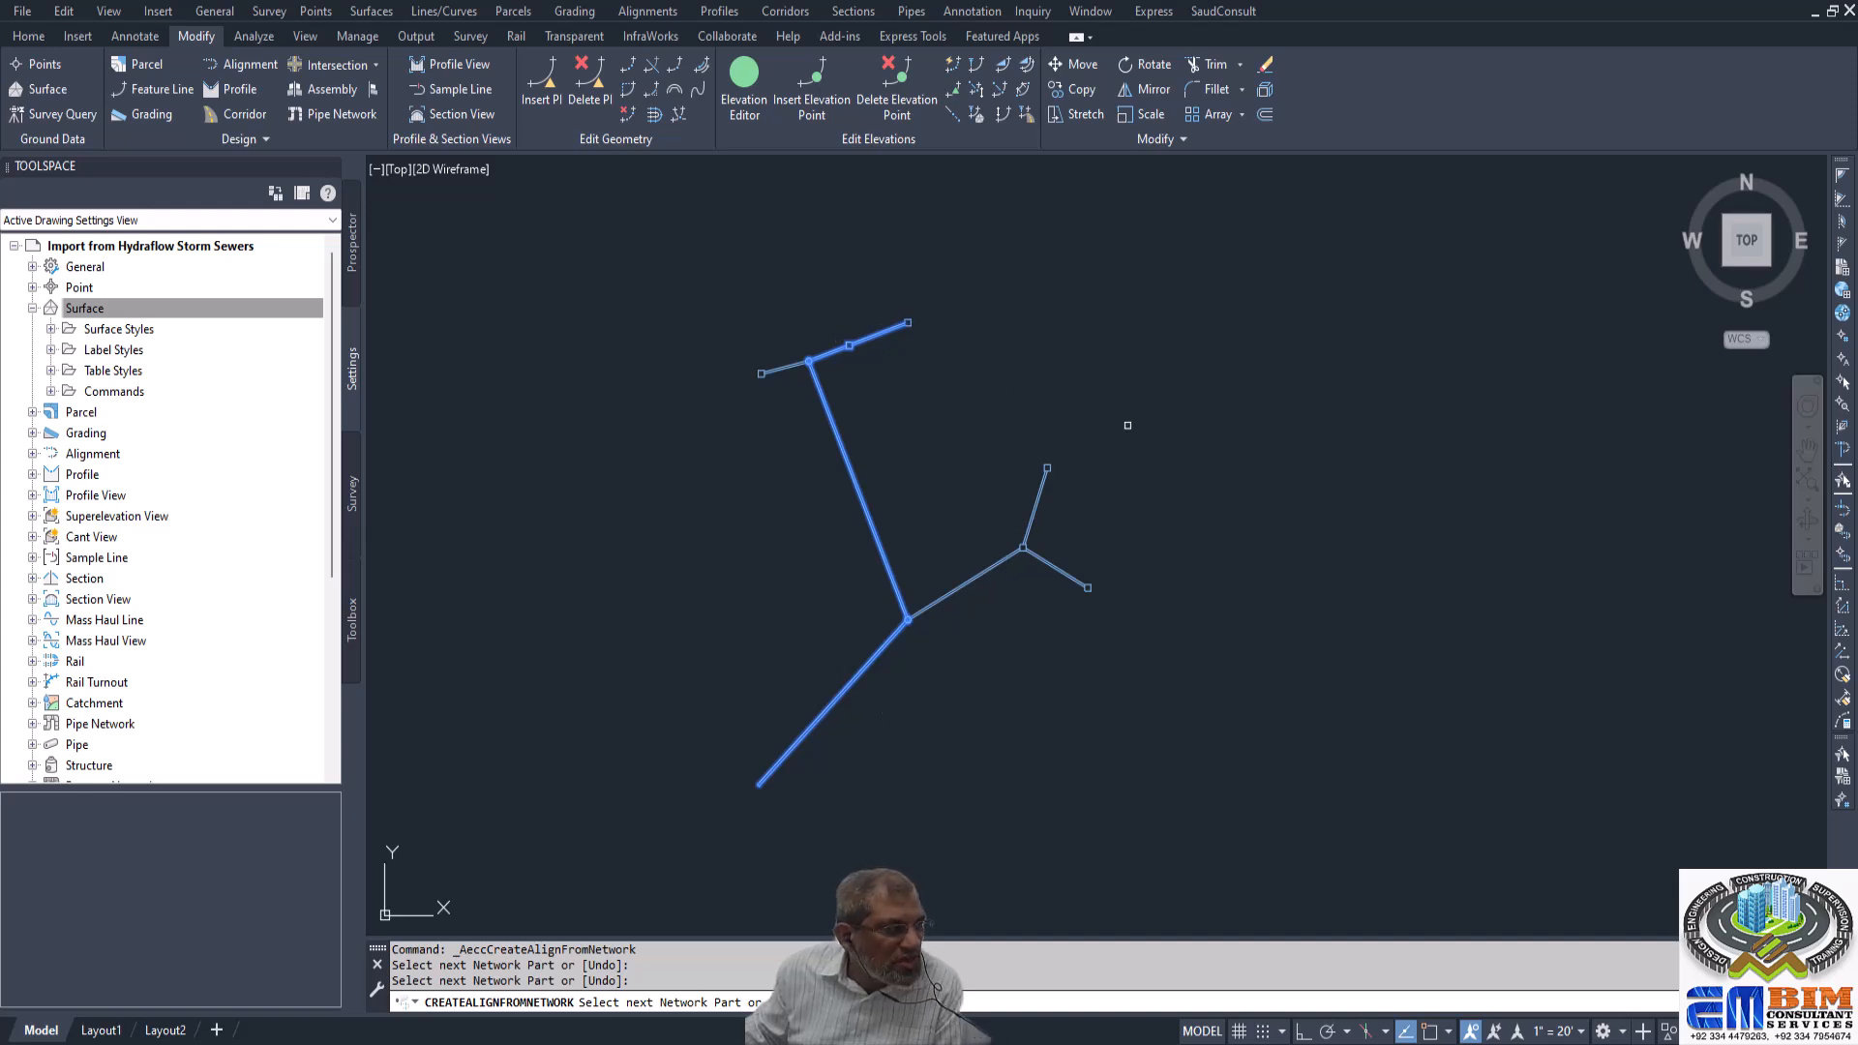
key(Return)
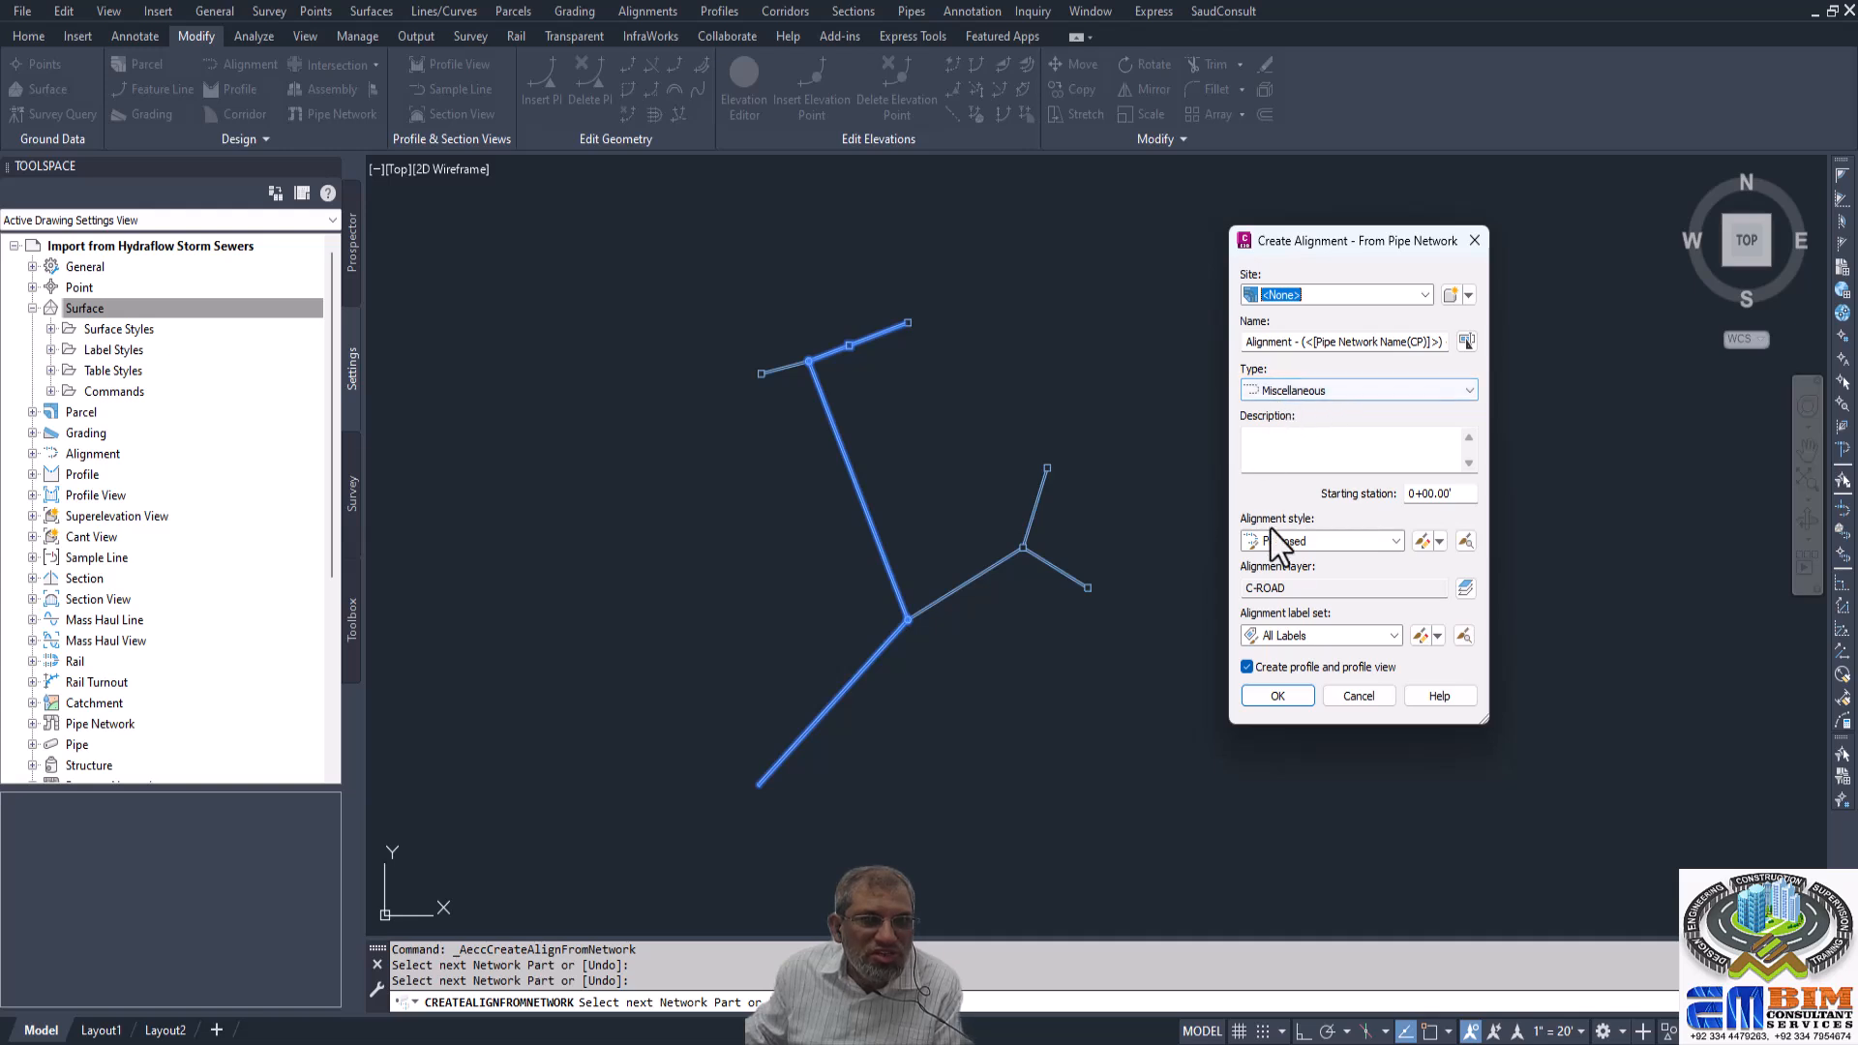
click(1271, 702)
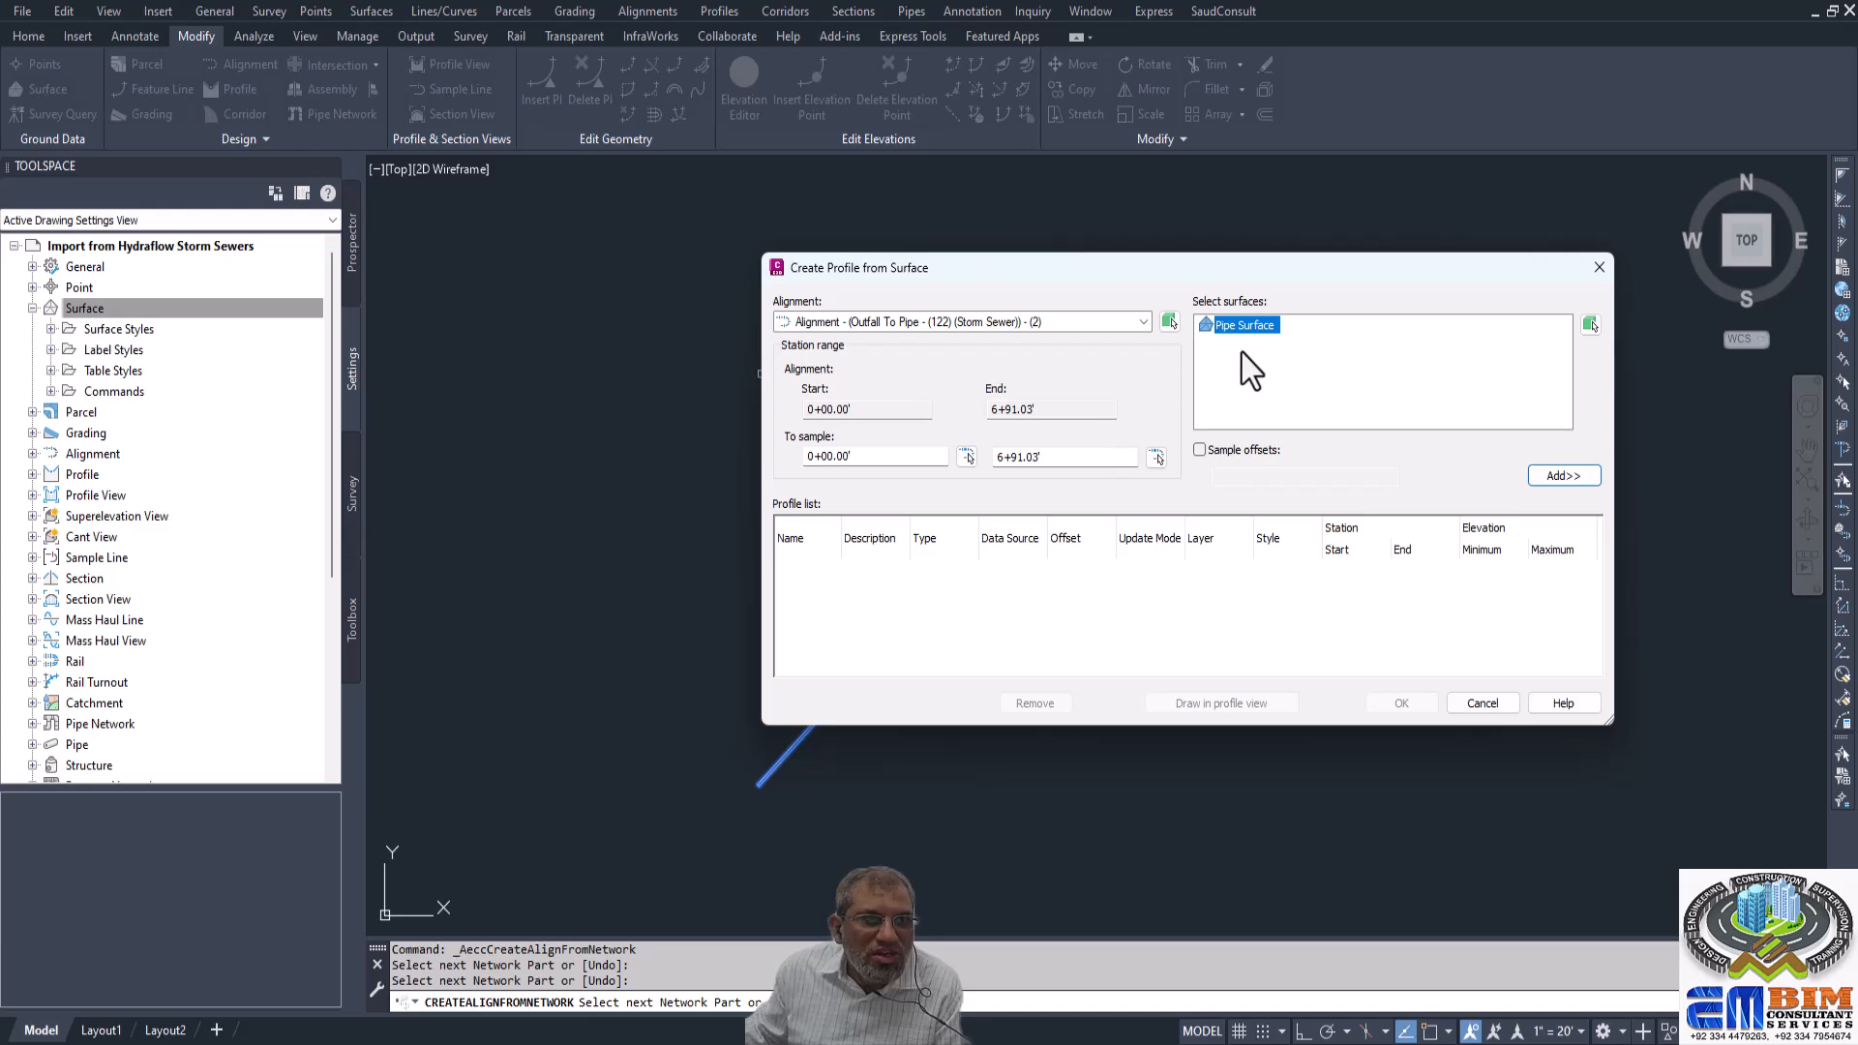
Add Pipe Surface to the profile list, choose to draw it in a profile view, and set the profile view style to Profile View.
click(1544, 478)
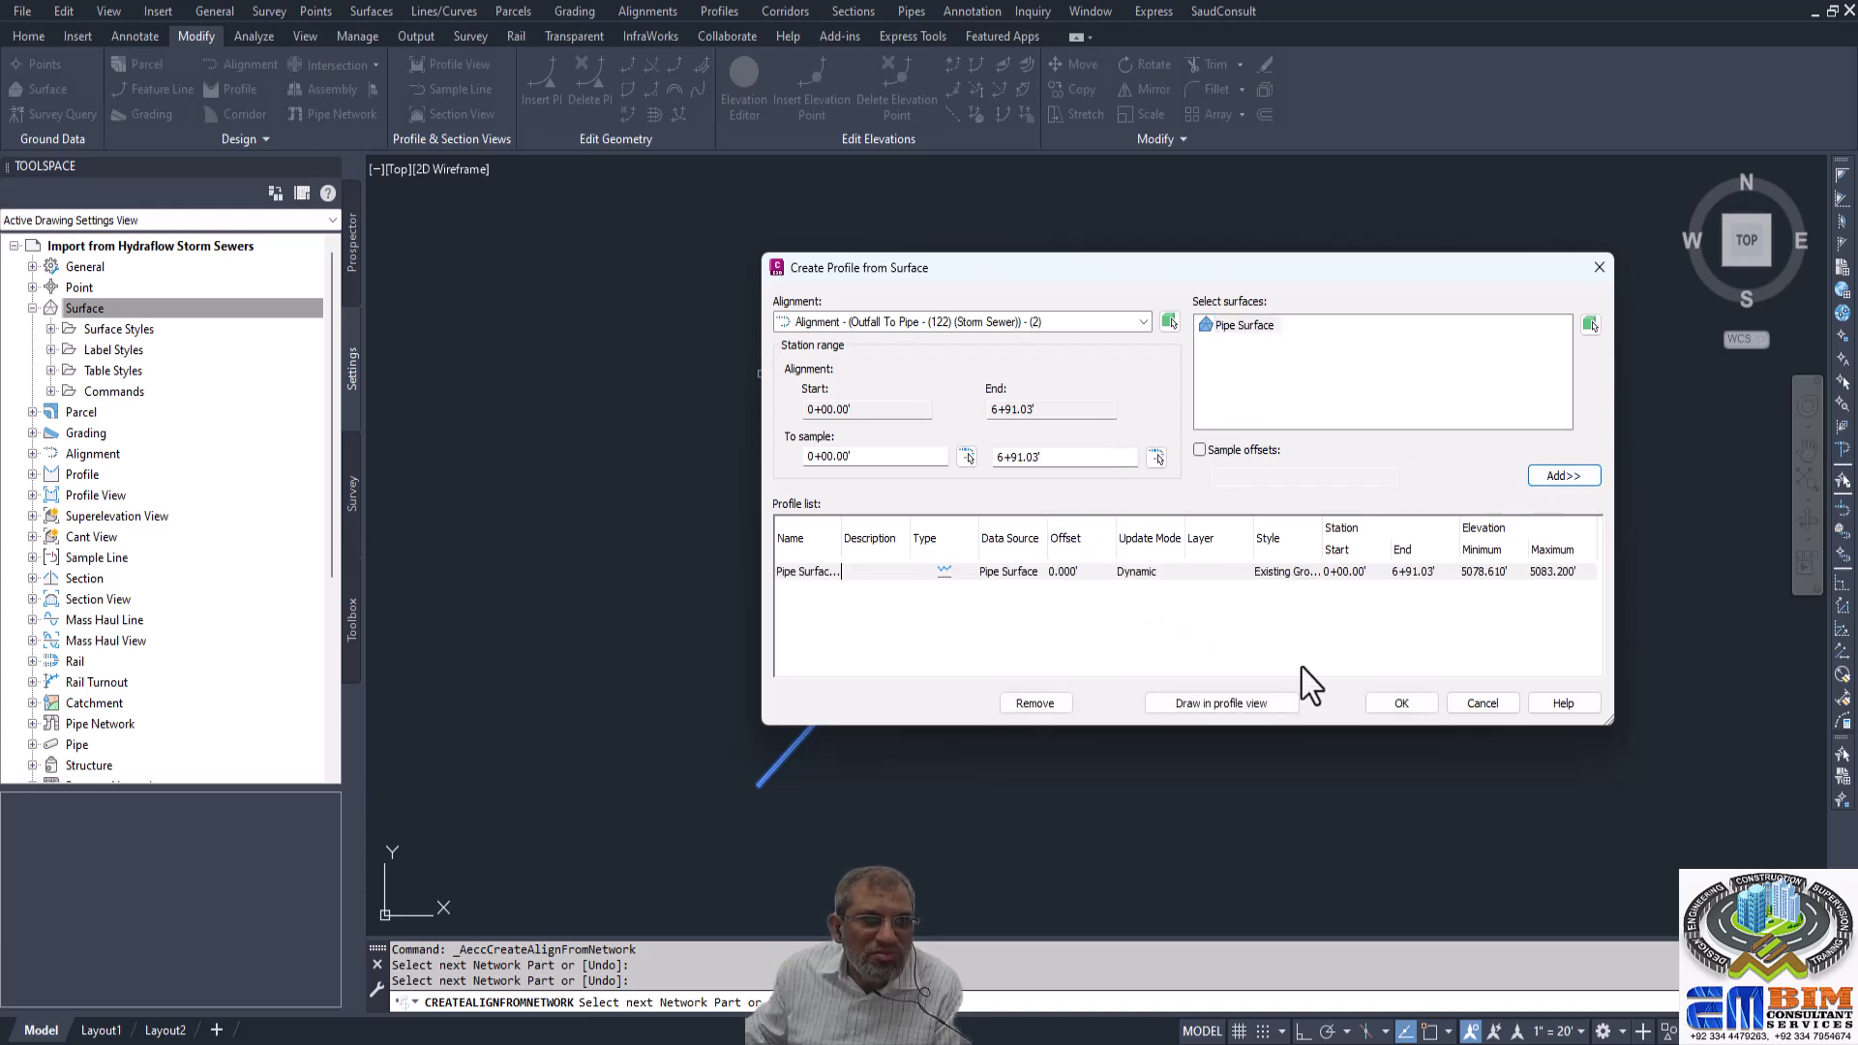
click(1212, 702)
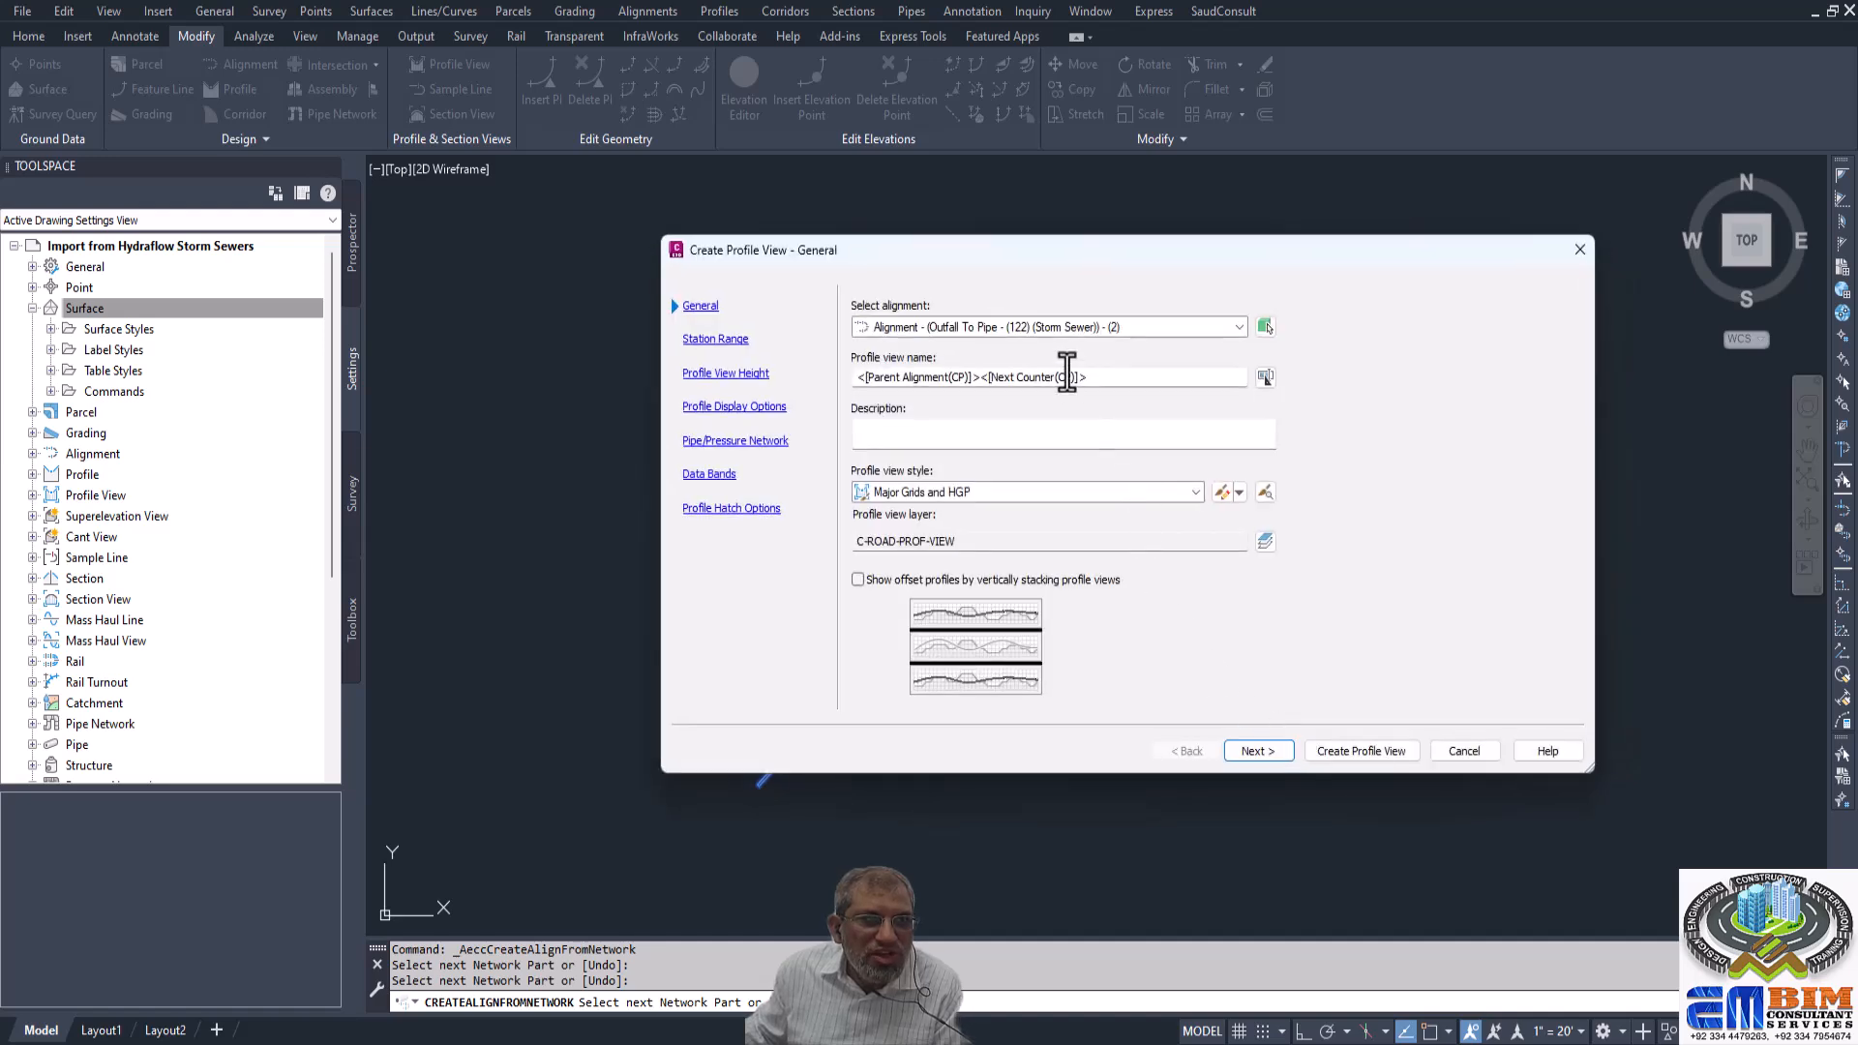
click(1000, 491)
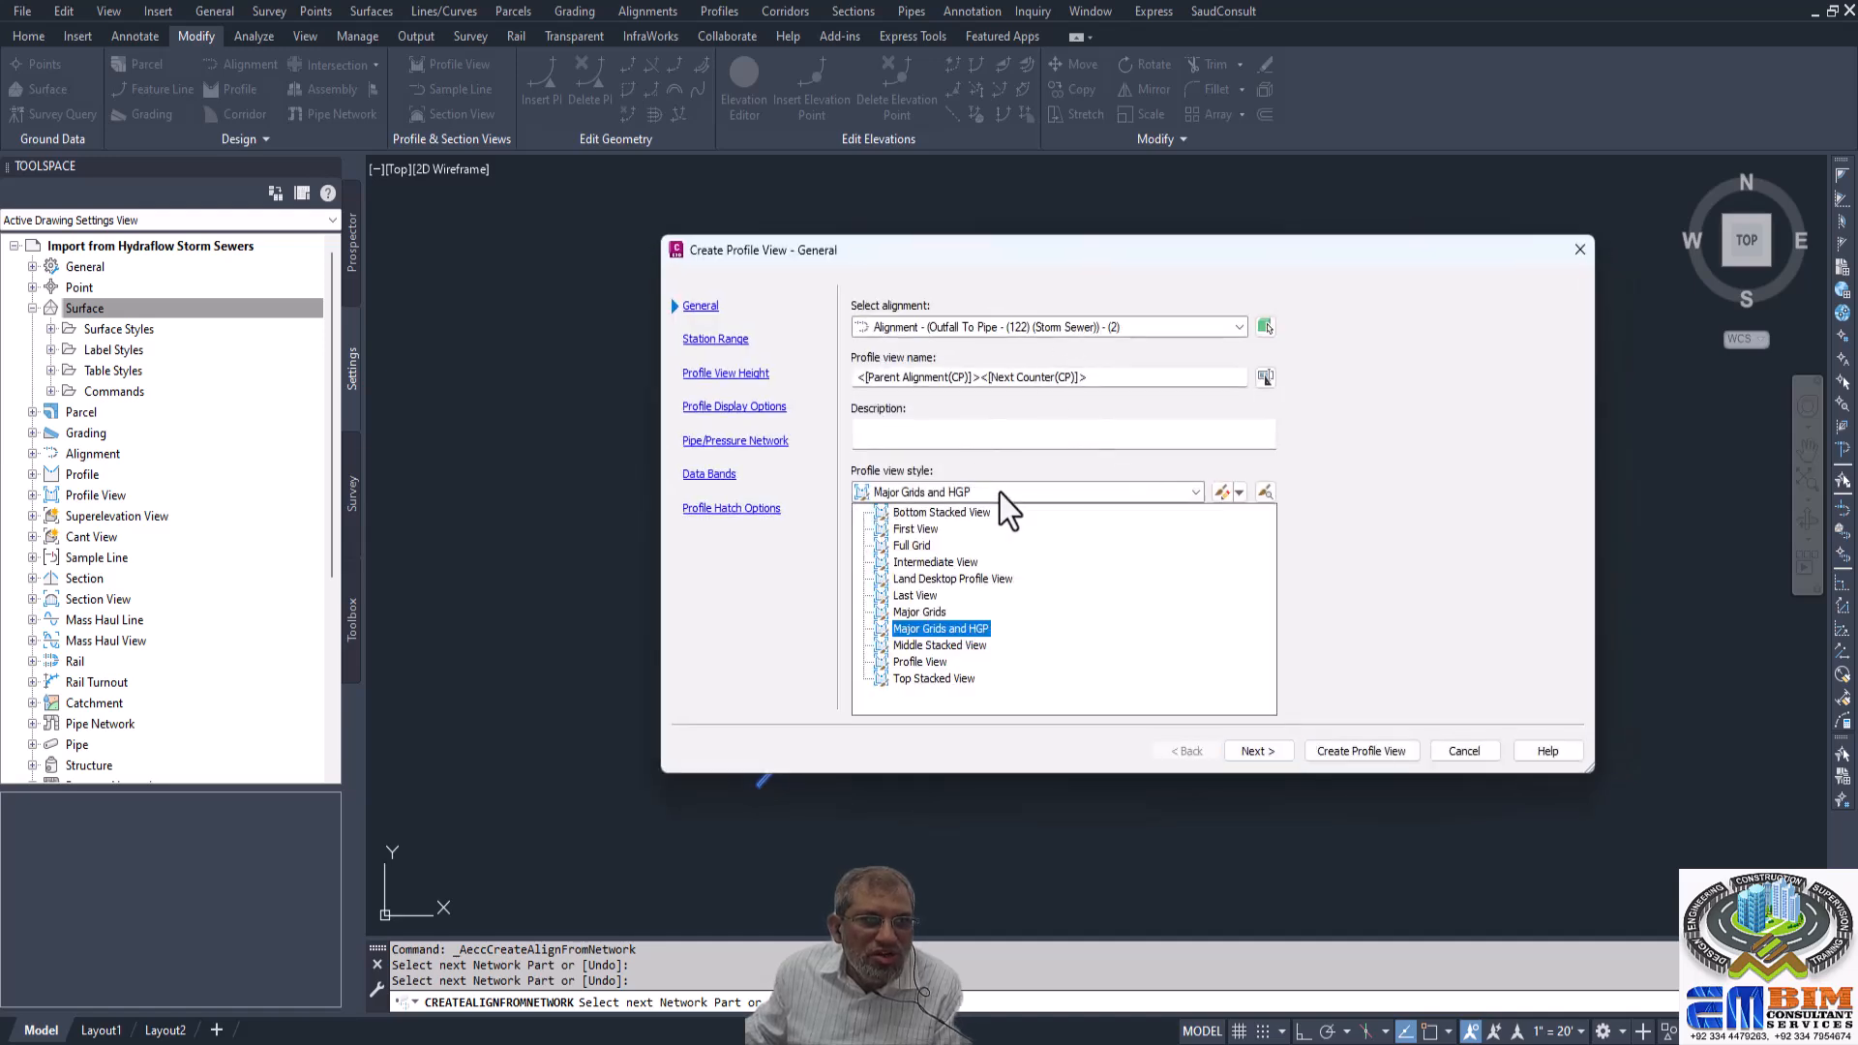
click(935, 665)
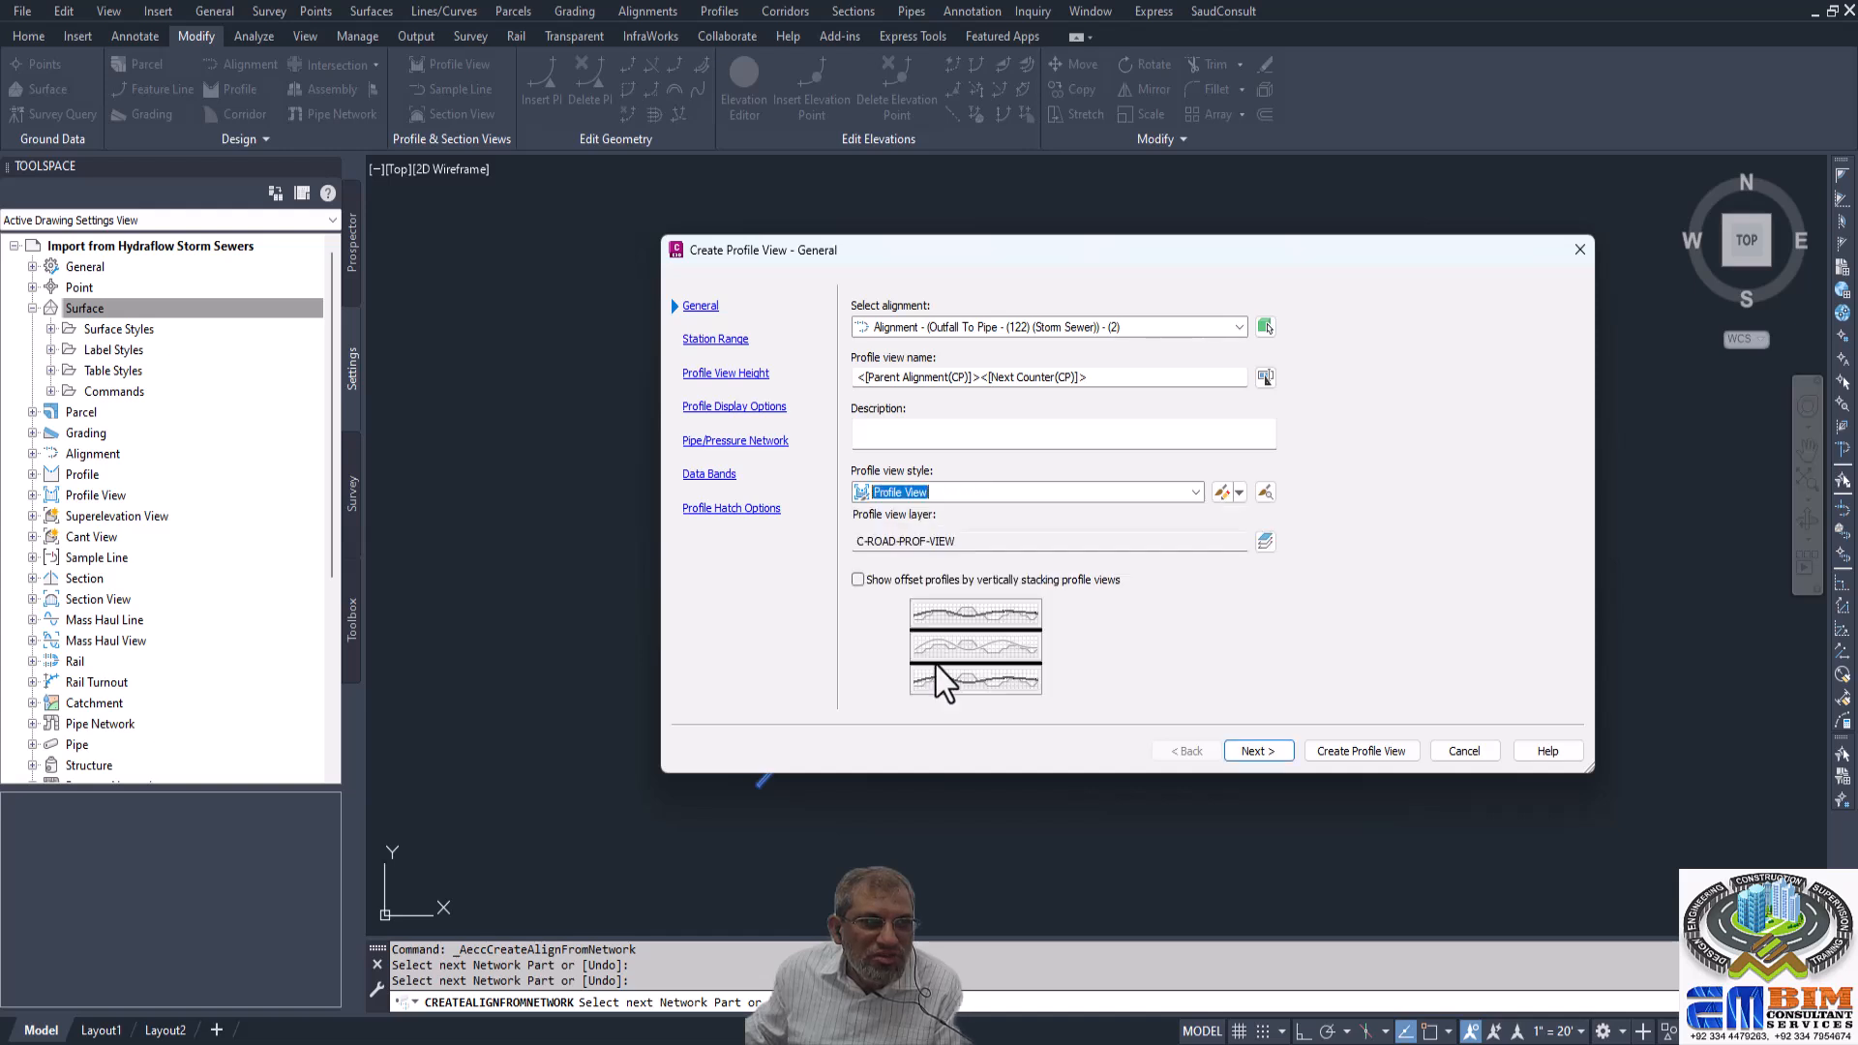
click(1254, 752)
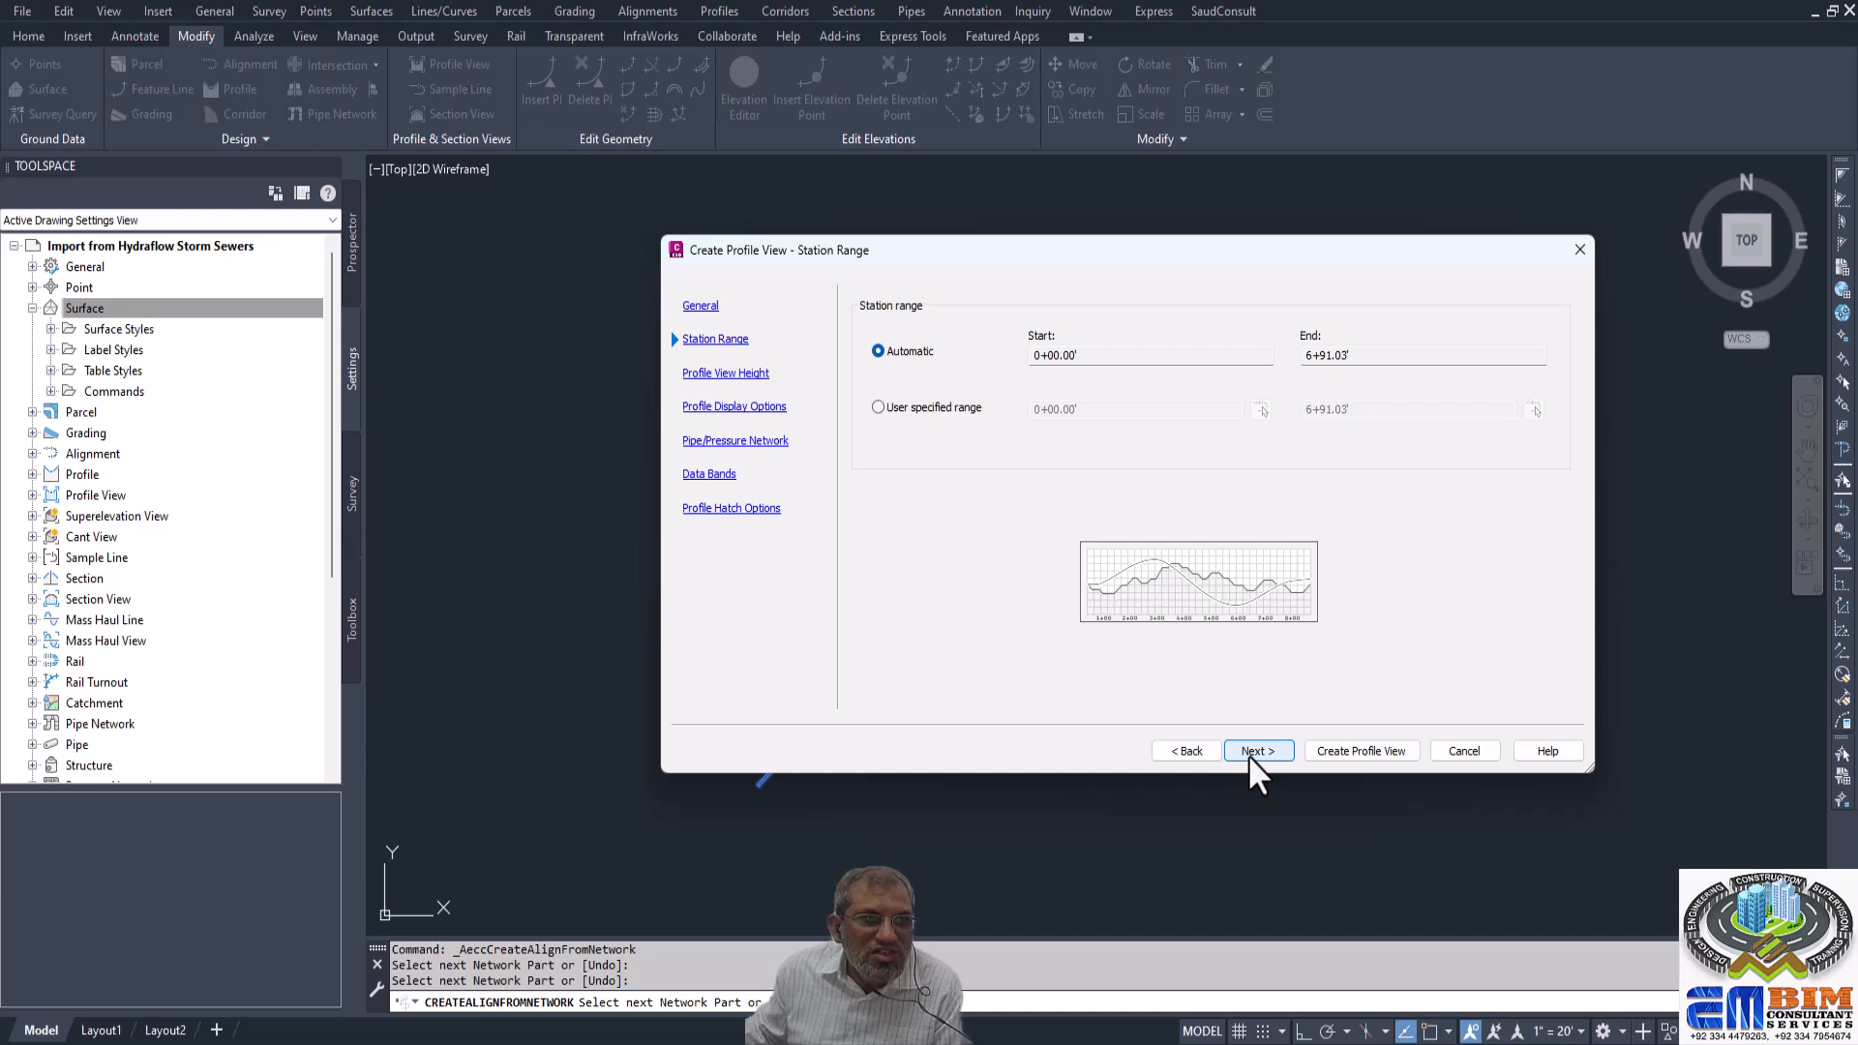
Accept the default station range, height, display, pipe network, data band and hatch settings, and place the profile view east of the network.
click(1252, 752)
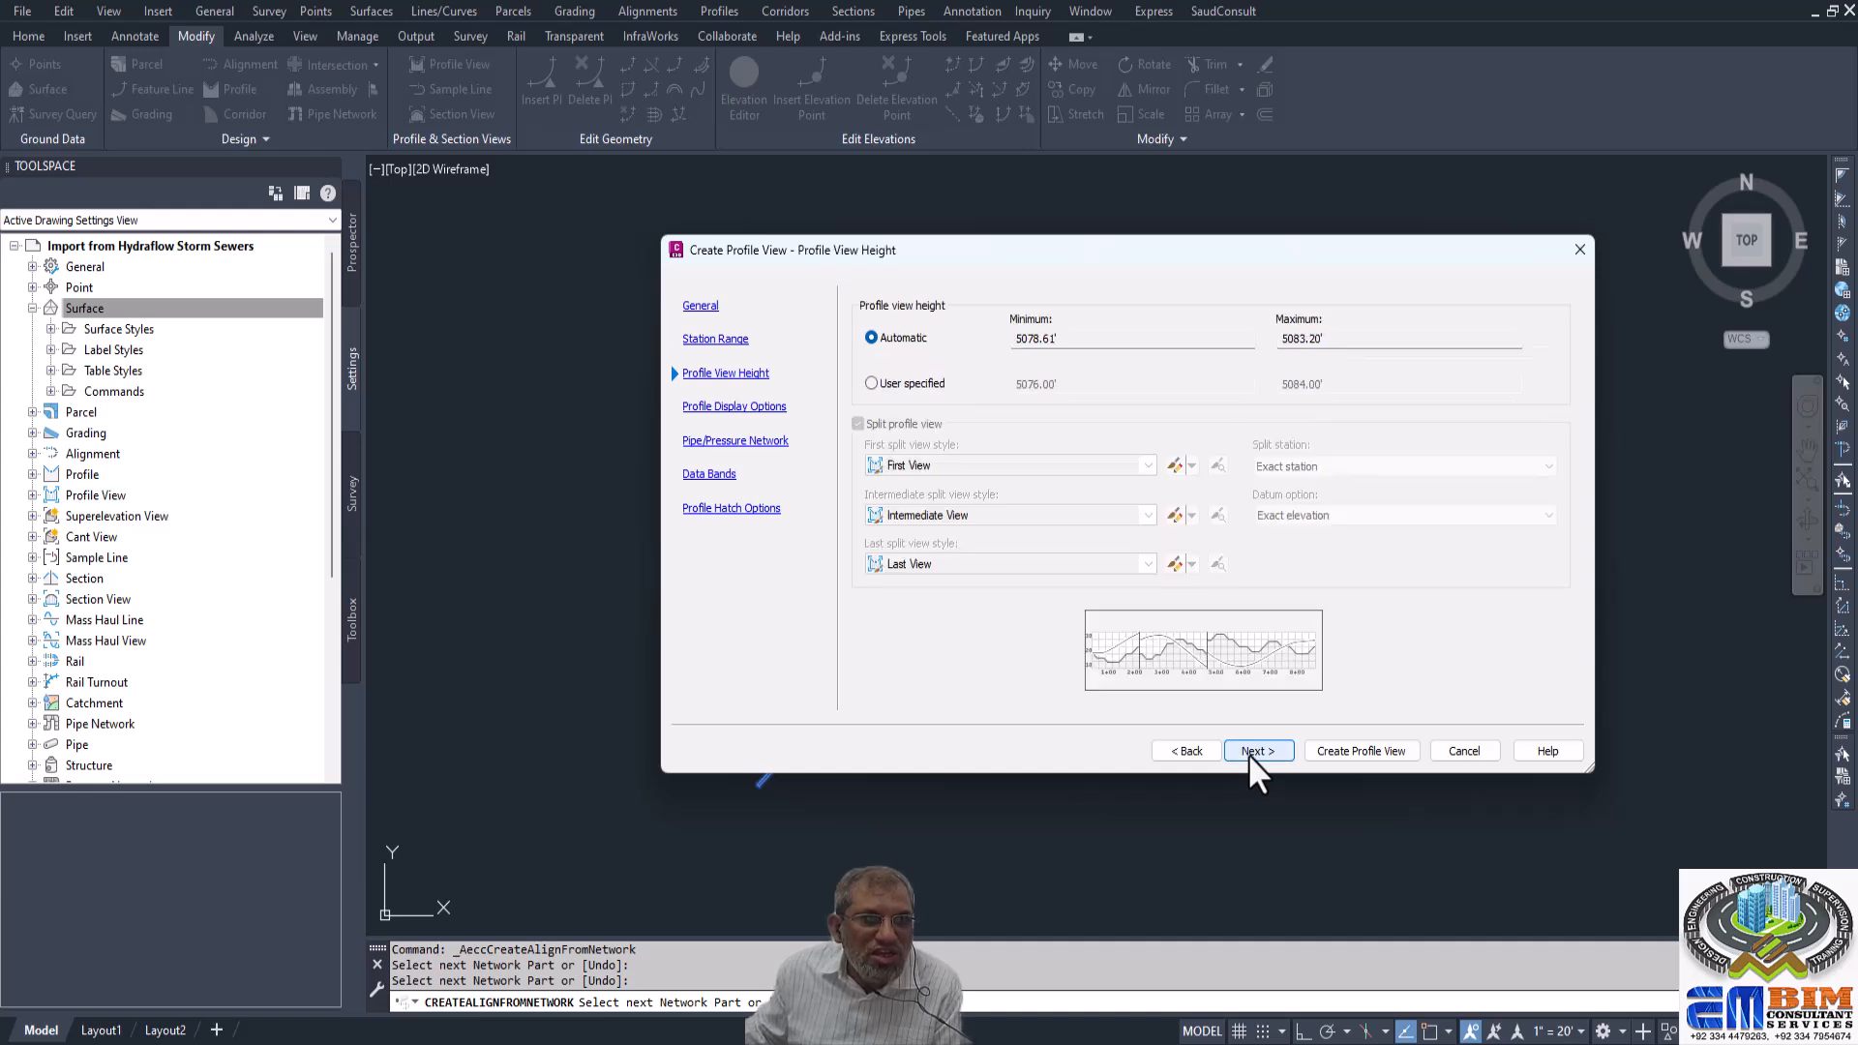
click(1250, 752)
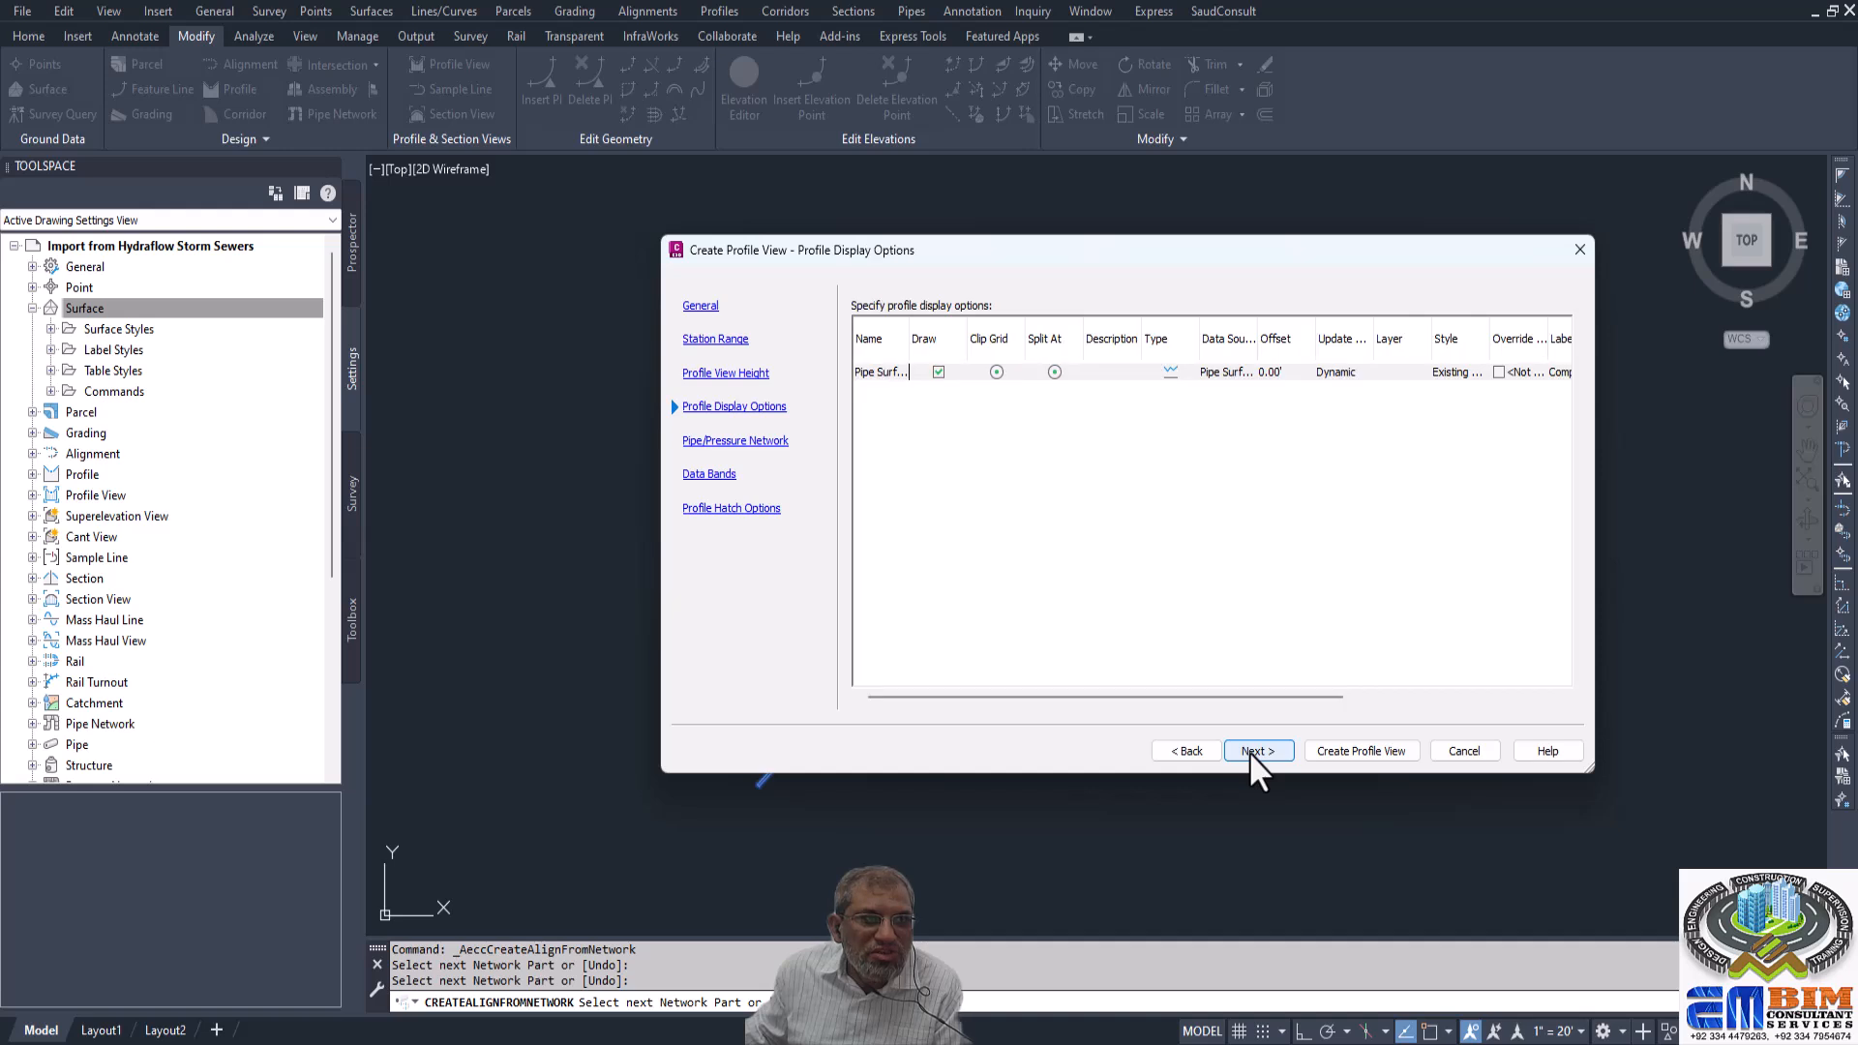
click(1250, 752)
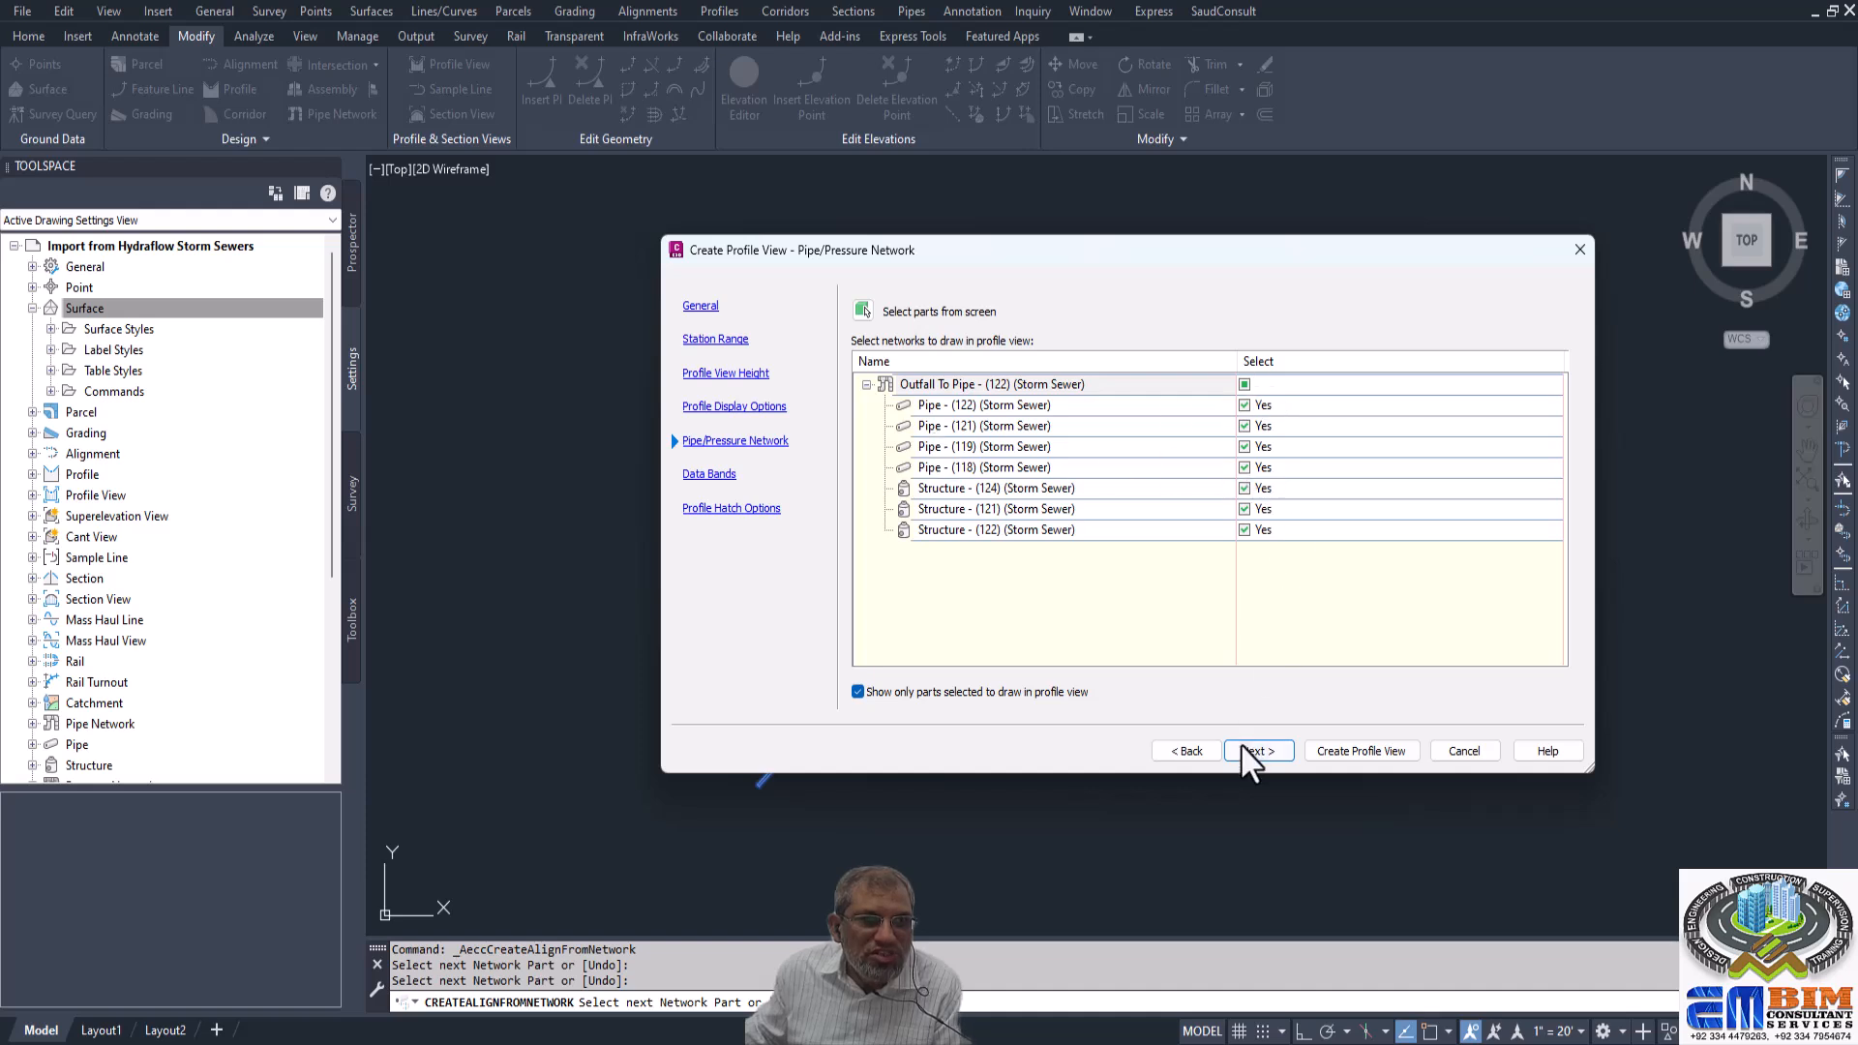
click(1247, 749)
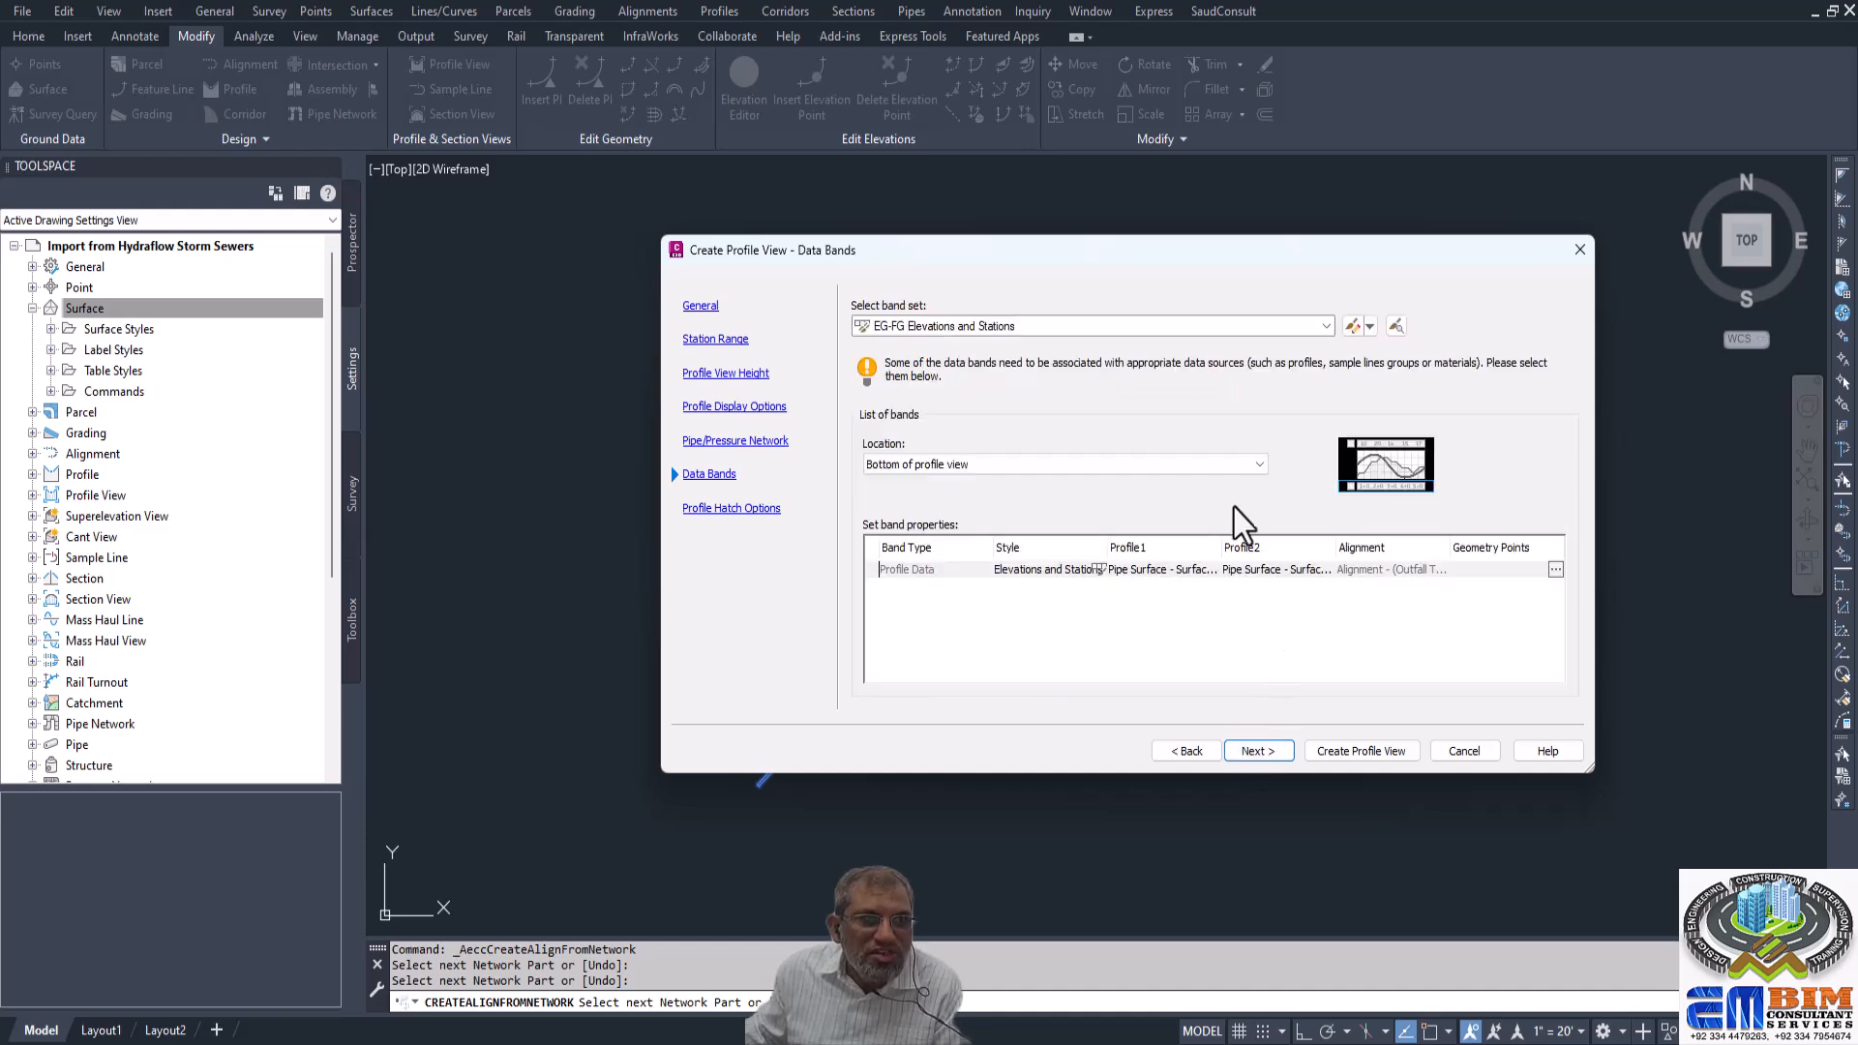
click(1255, 752)
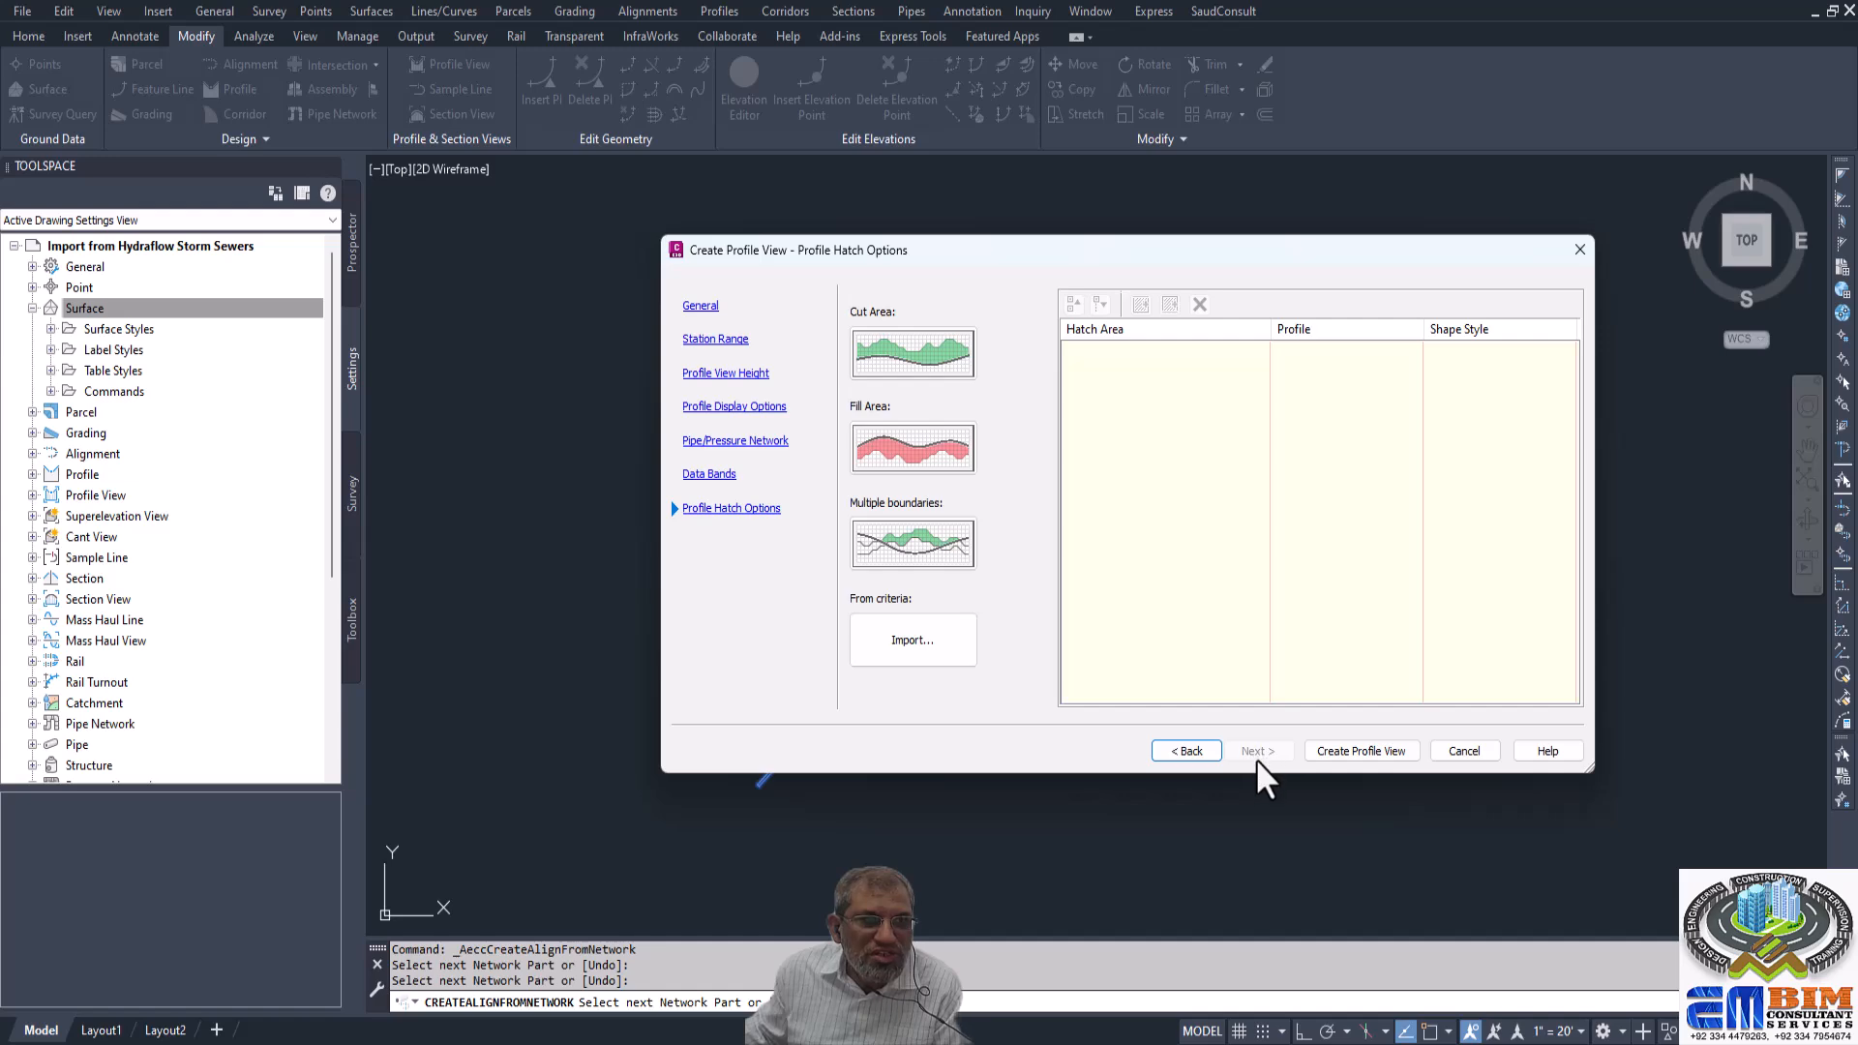
click(1327, 748)
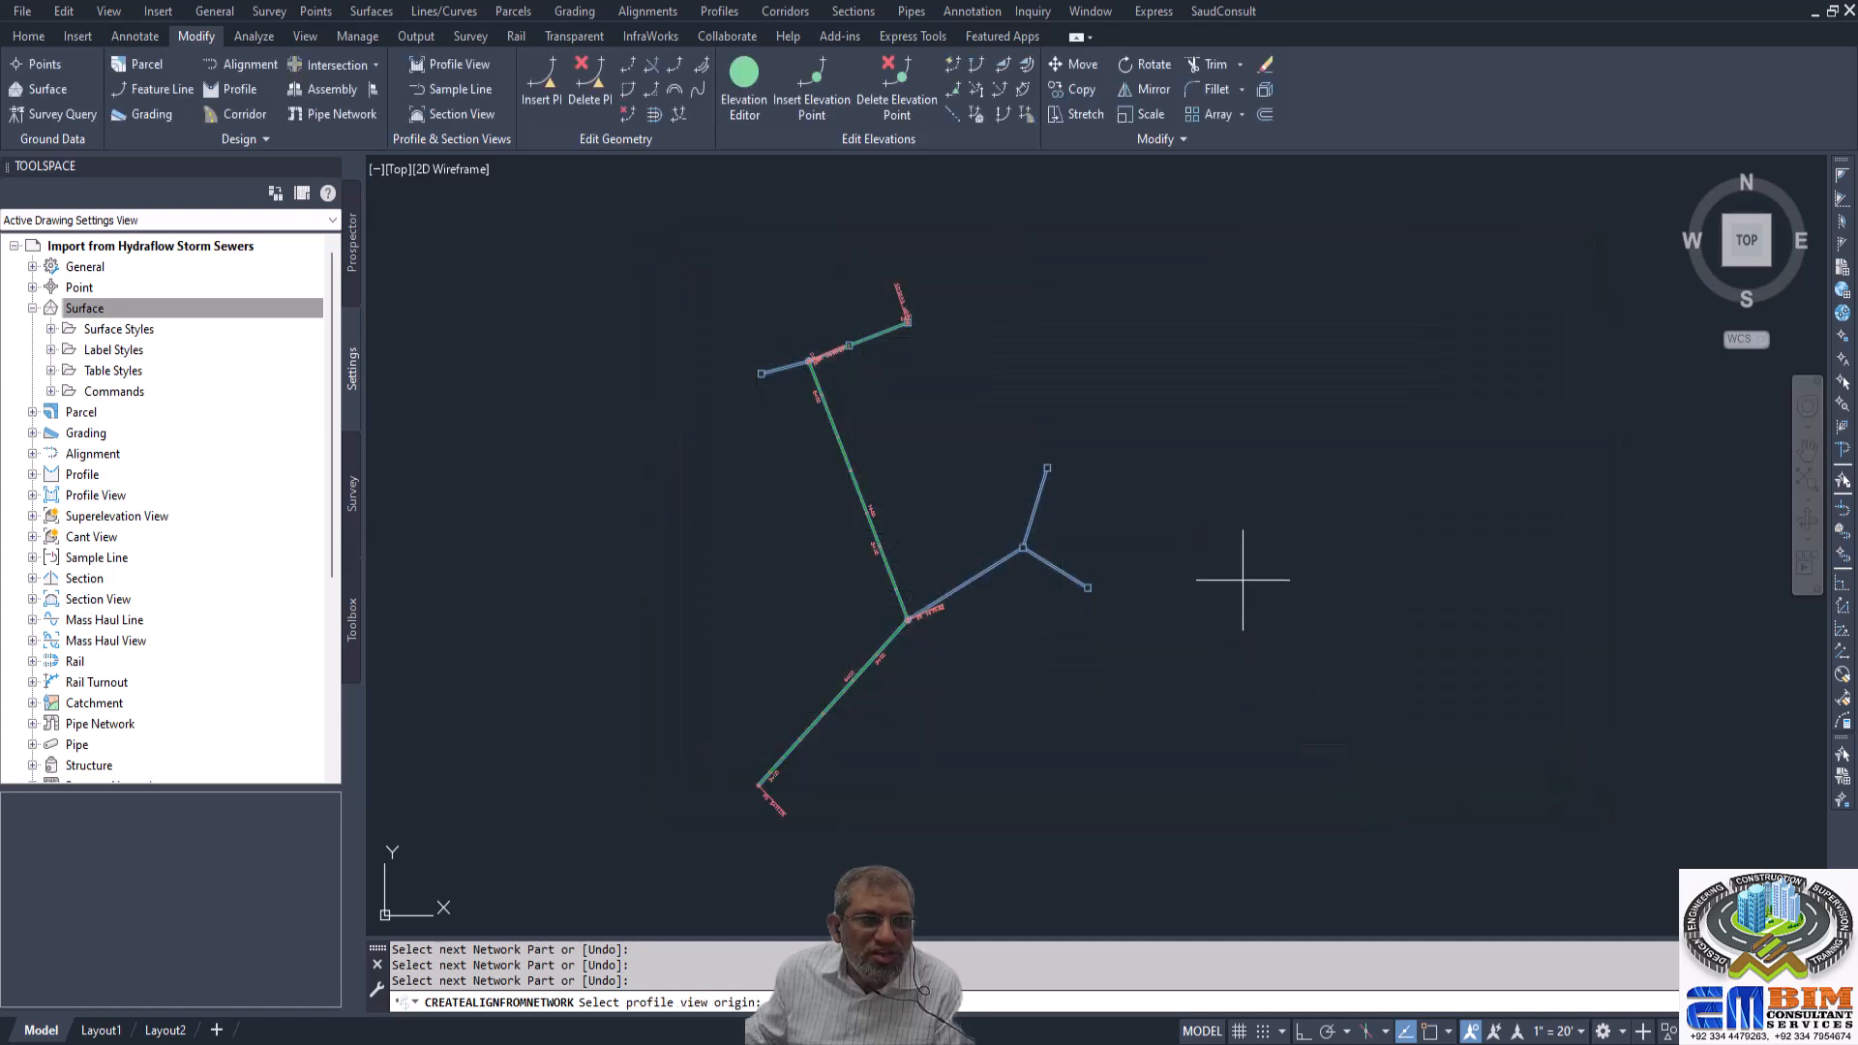
click(1203, 638)
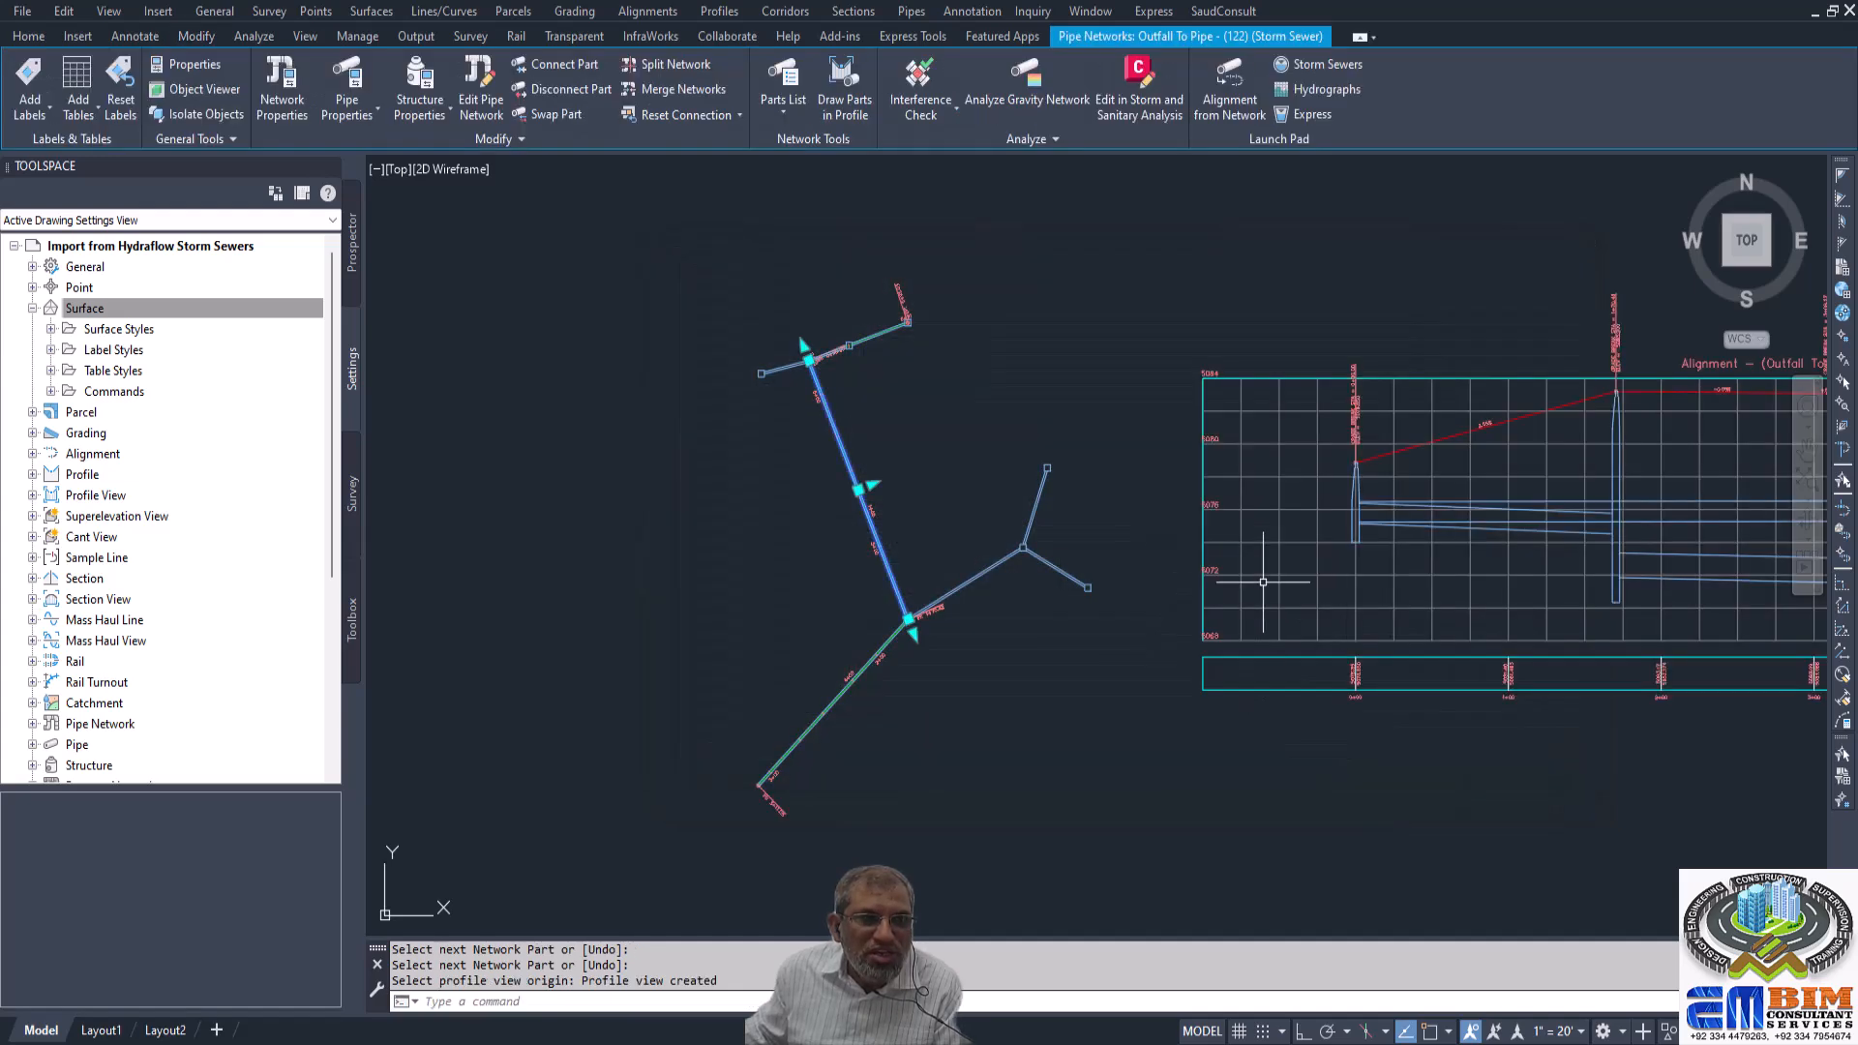
Examine the pipes and structures drawn in the new profile view and clear the pipe selection.
scroll(1215, 582, down, 4)
scroll(1578, 568, up, 4)
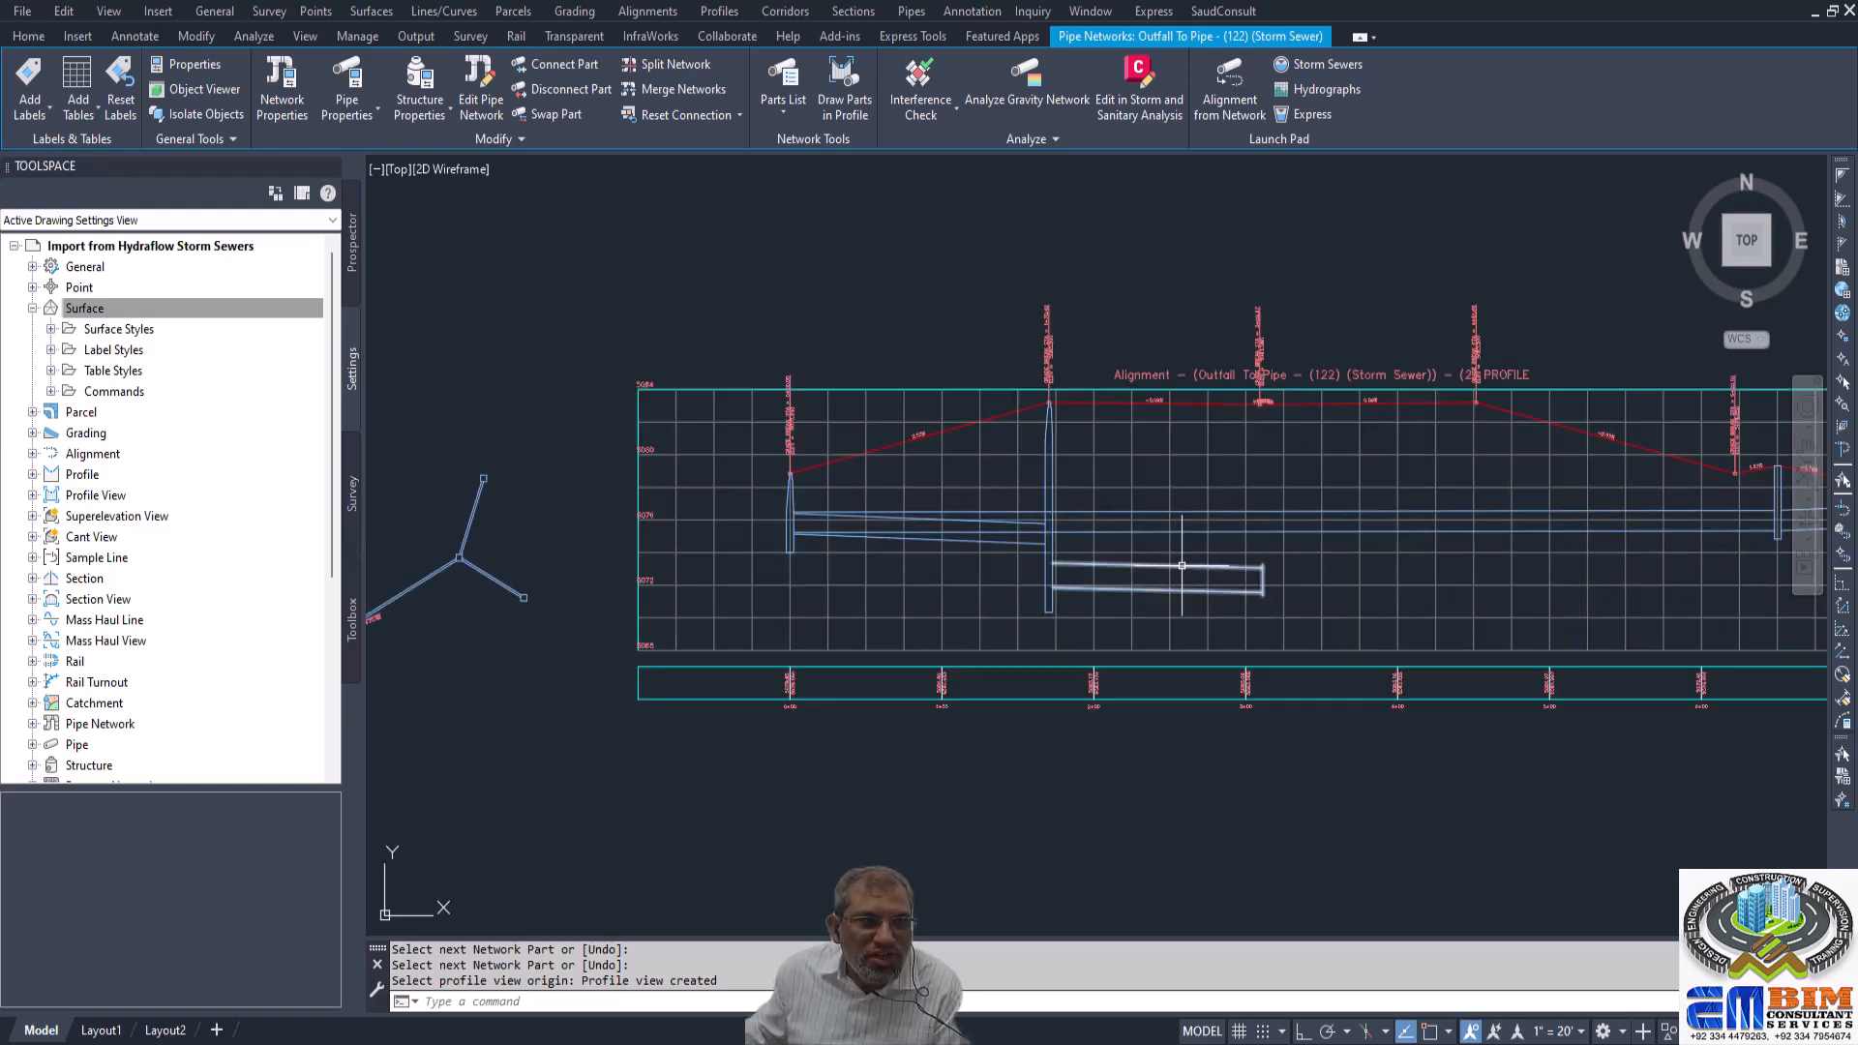
scroll(1189, 564, up, 2)
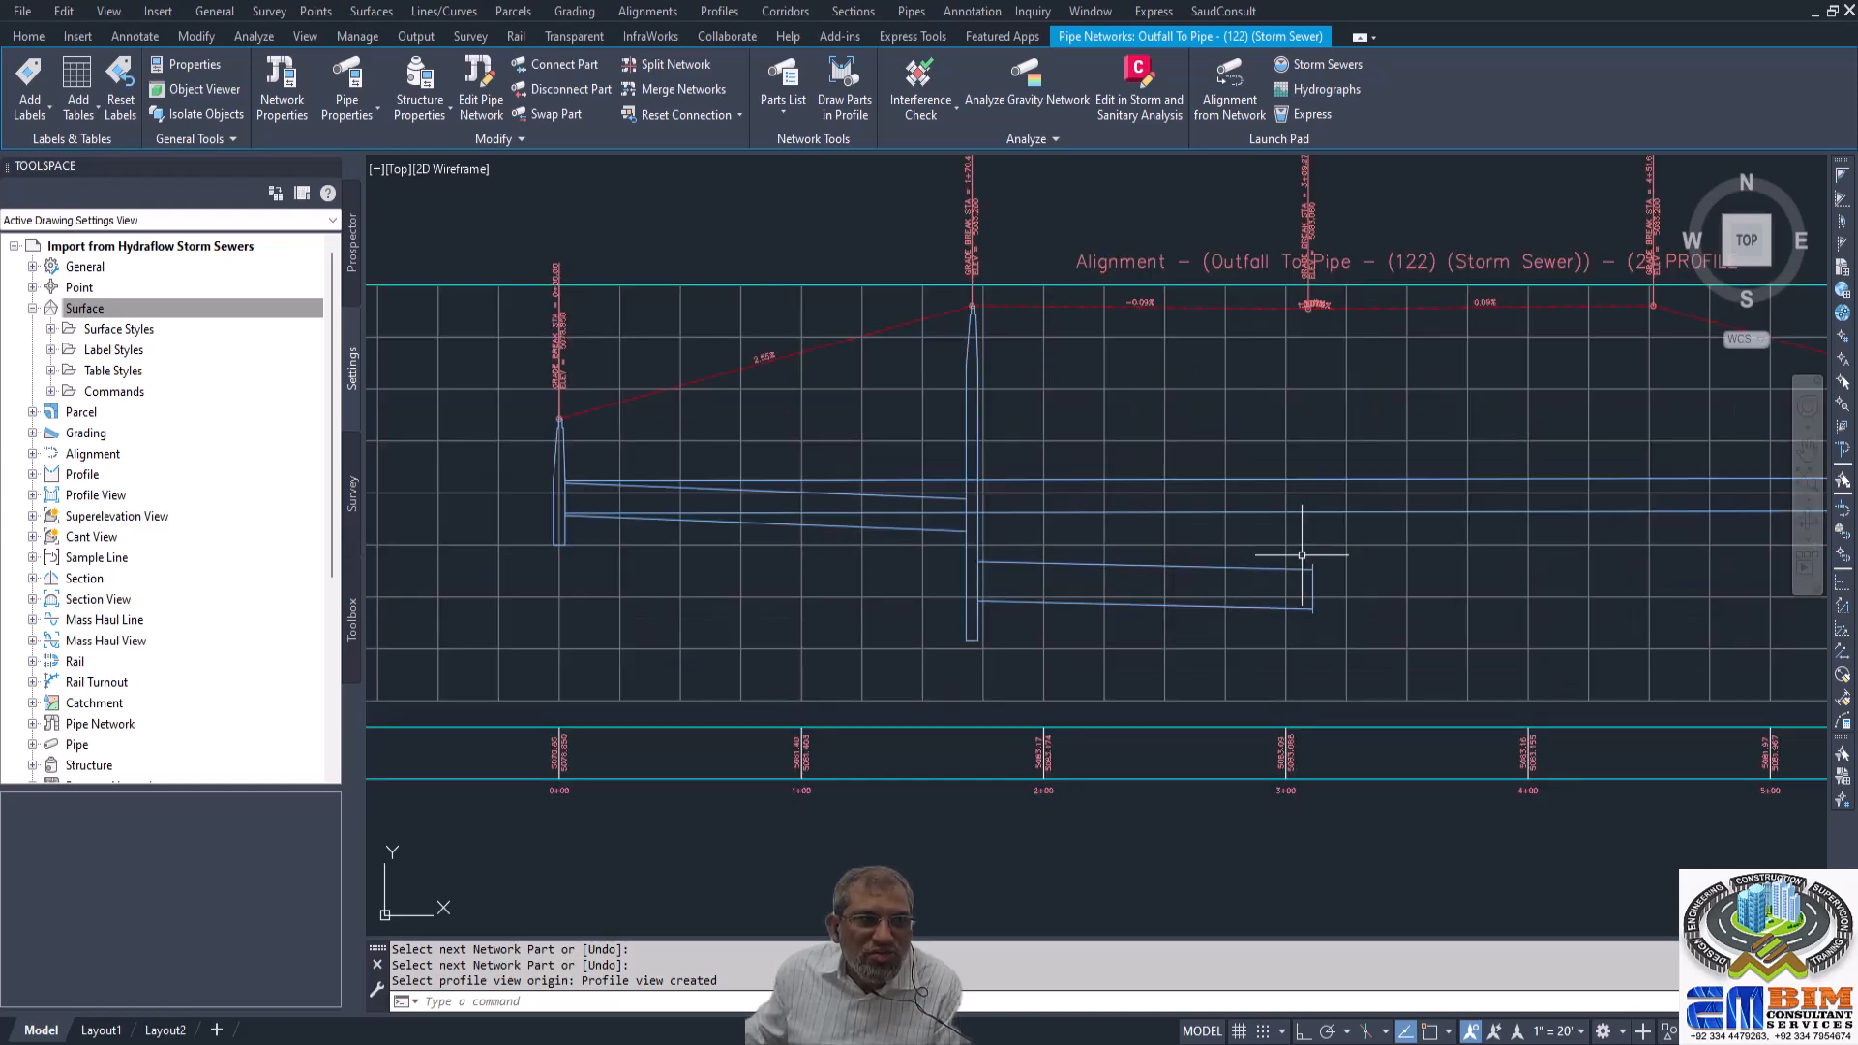
scroll(1302, 555, down, 4)
key(Escape)
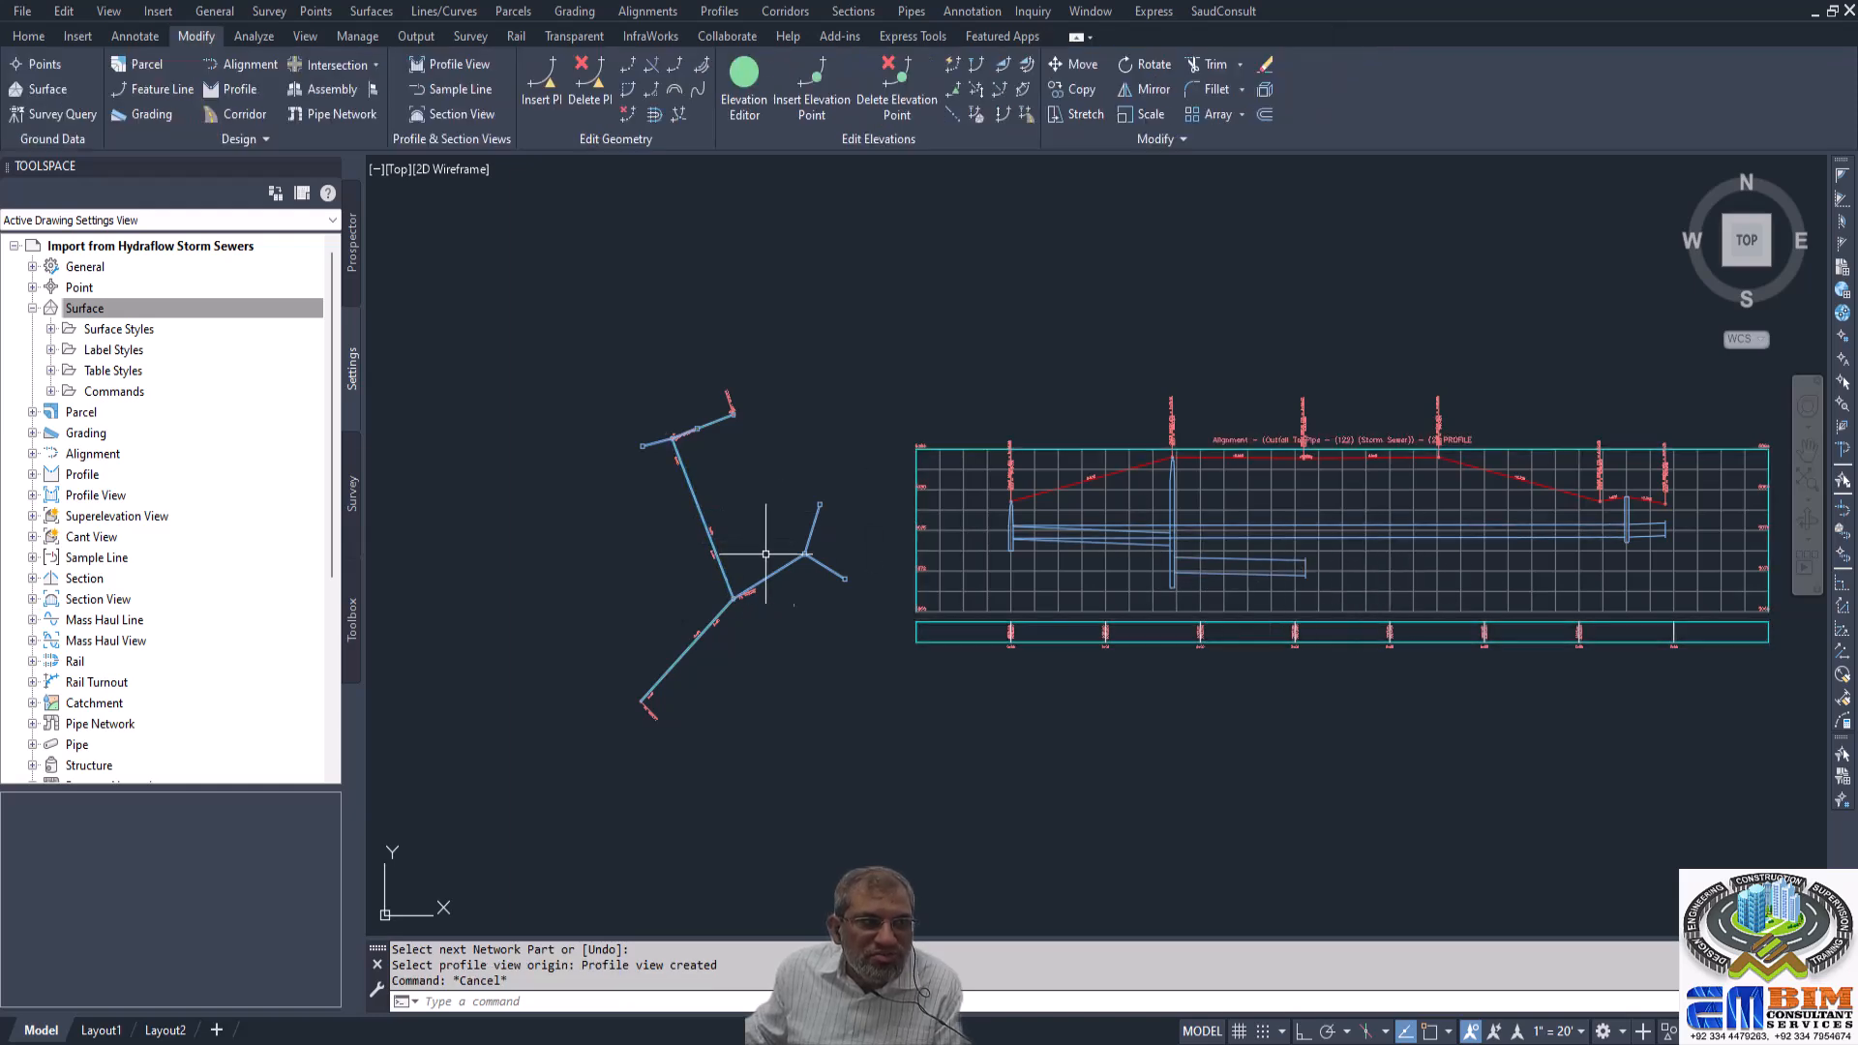
scroll(1500, 547, down, 1)
scroll(1500, 547, up, 5)
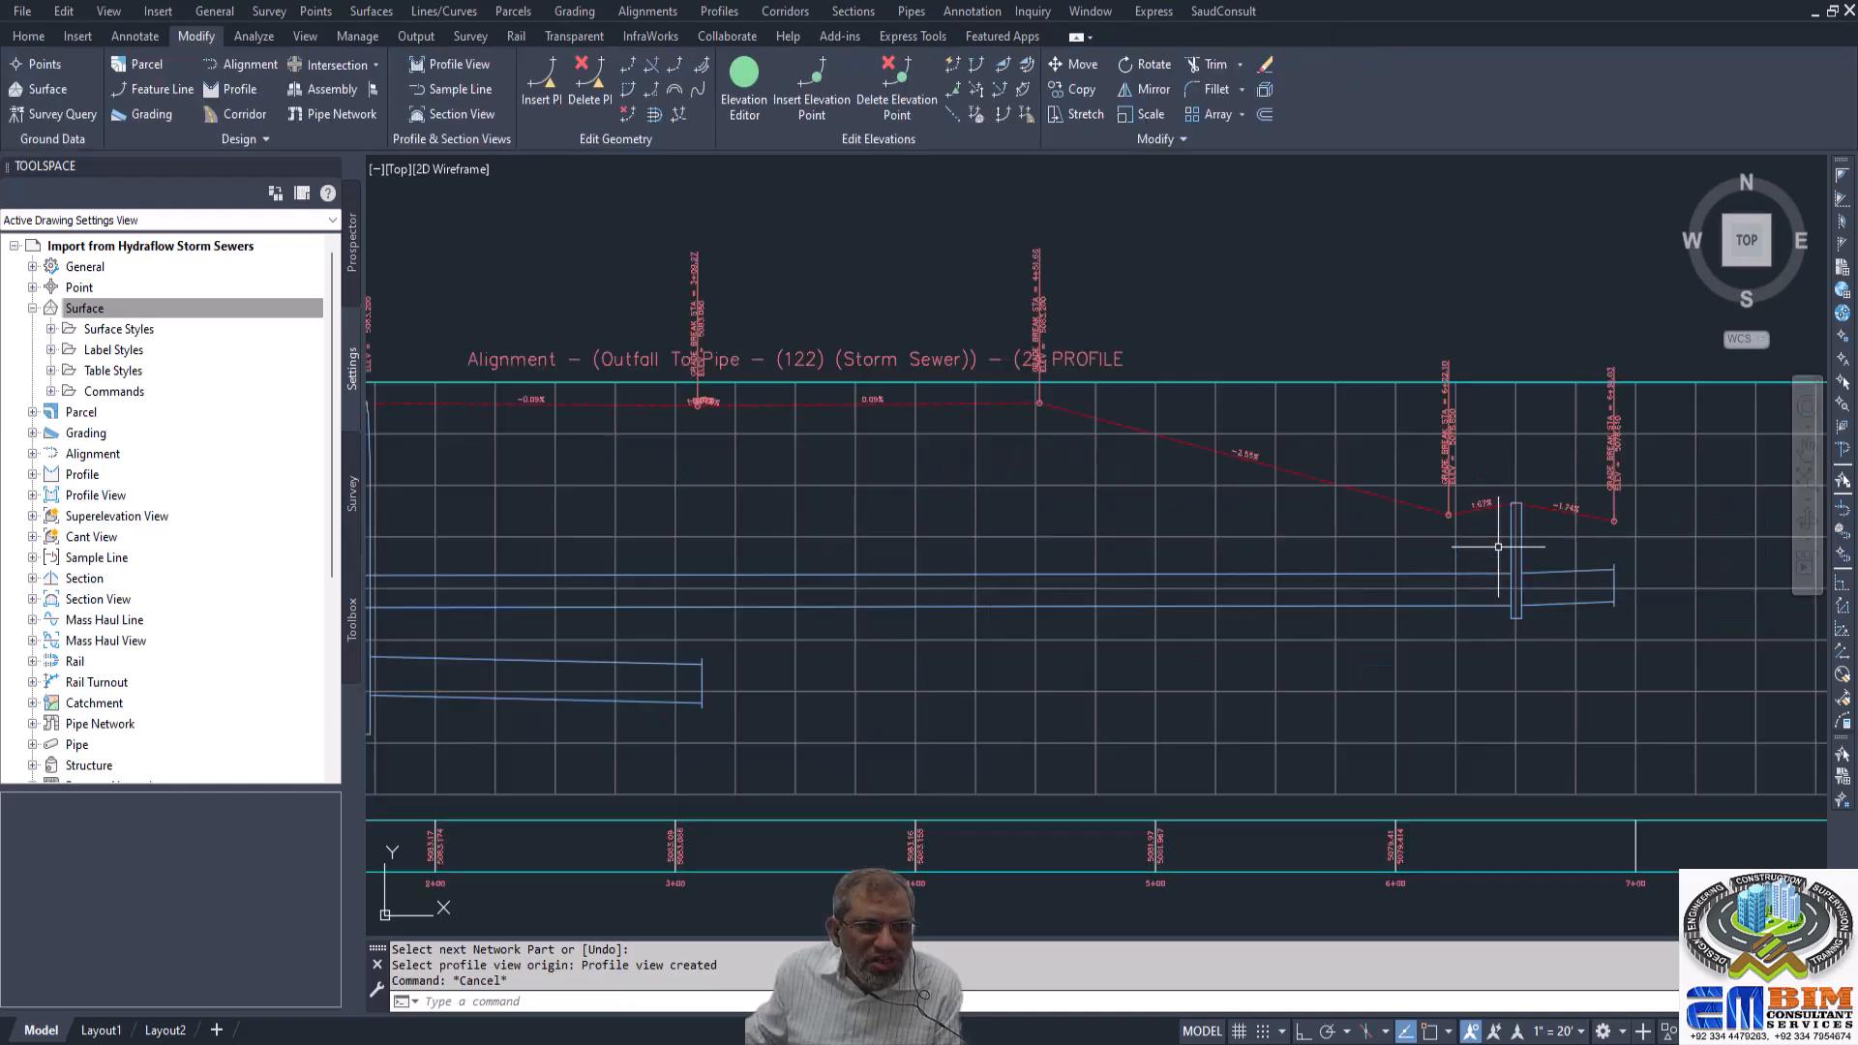
Examine the geometry, hydraulic and part data properties of the short end pipe in the profile view, and close them without changes.
scroll(1597, 571, up, 2)
click(1587, 575)
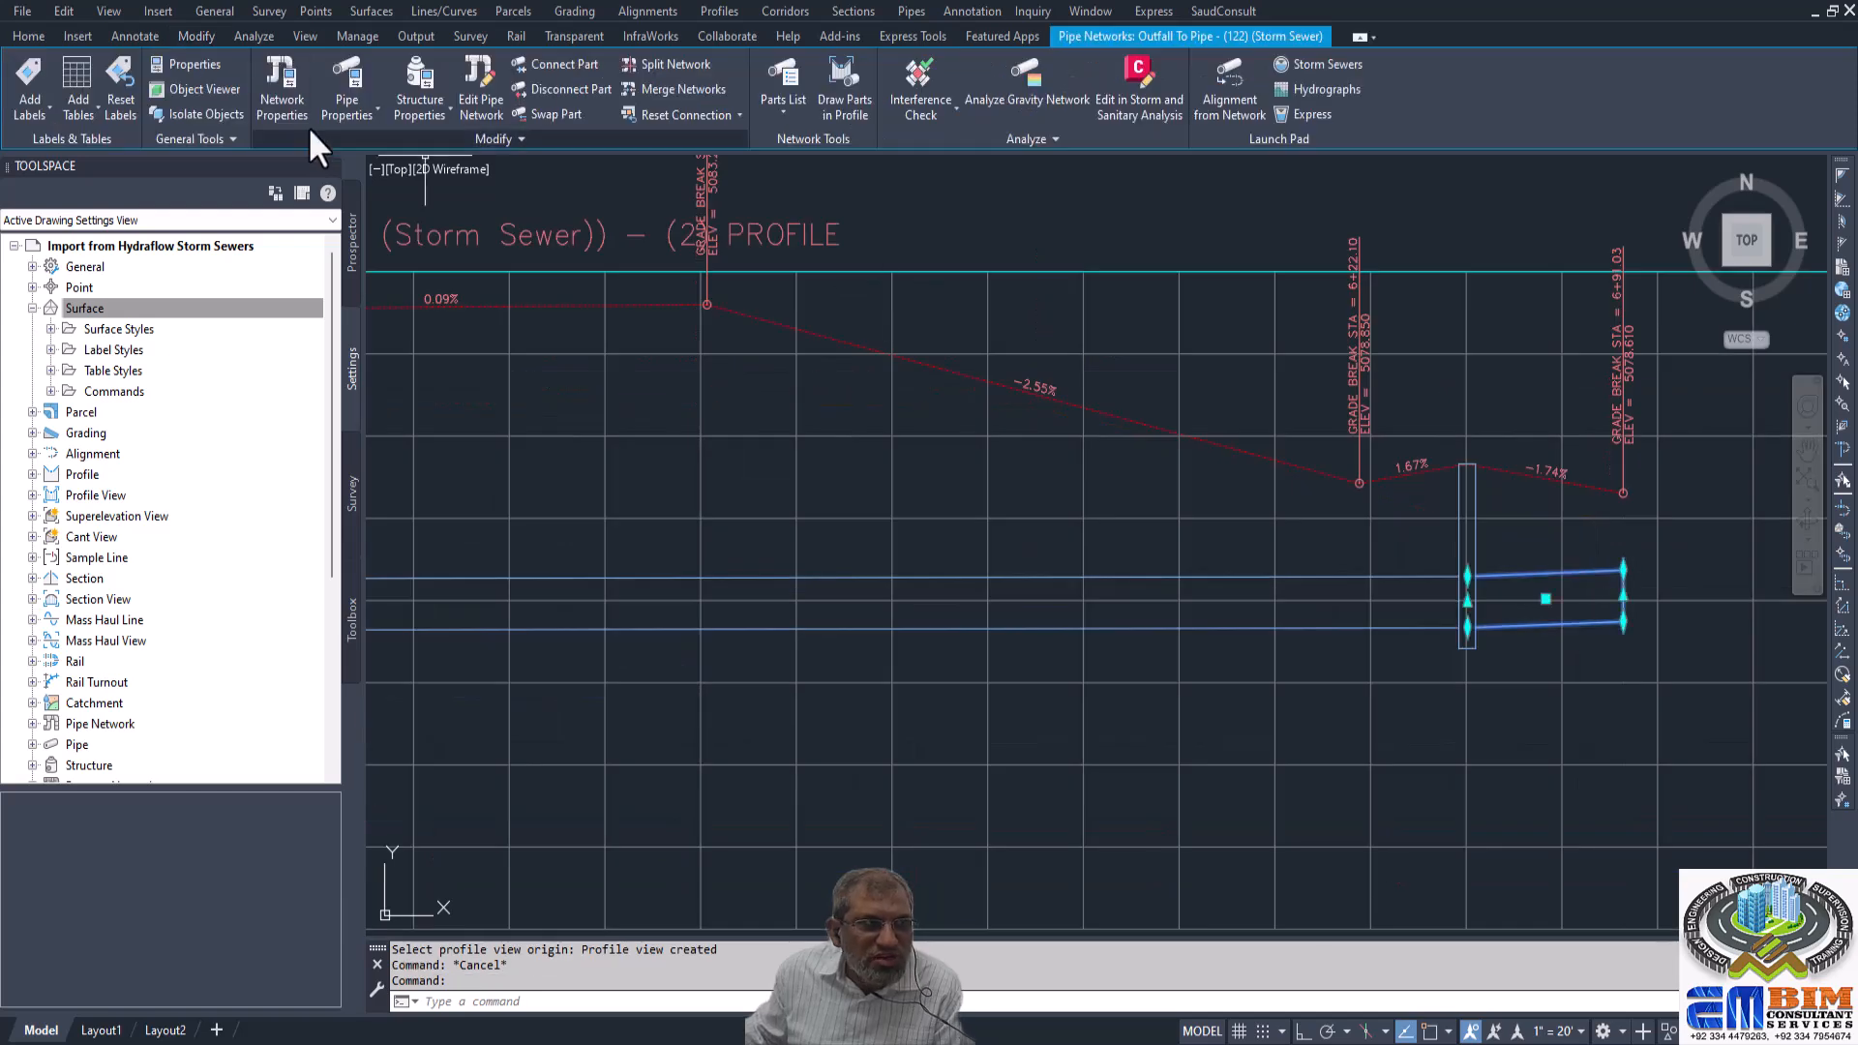
click(360, 106)
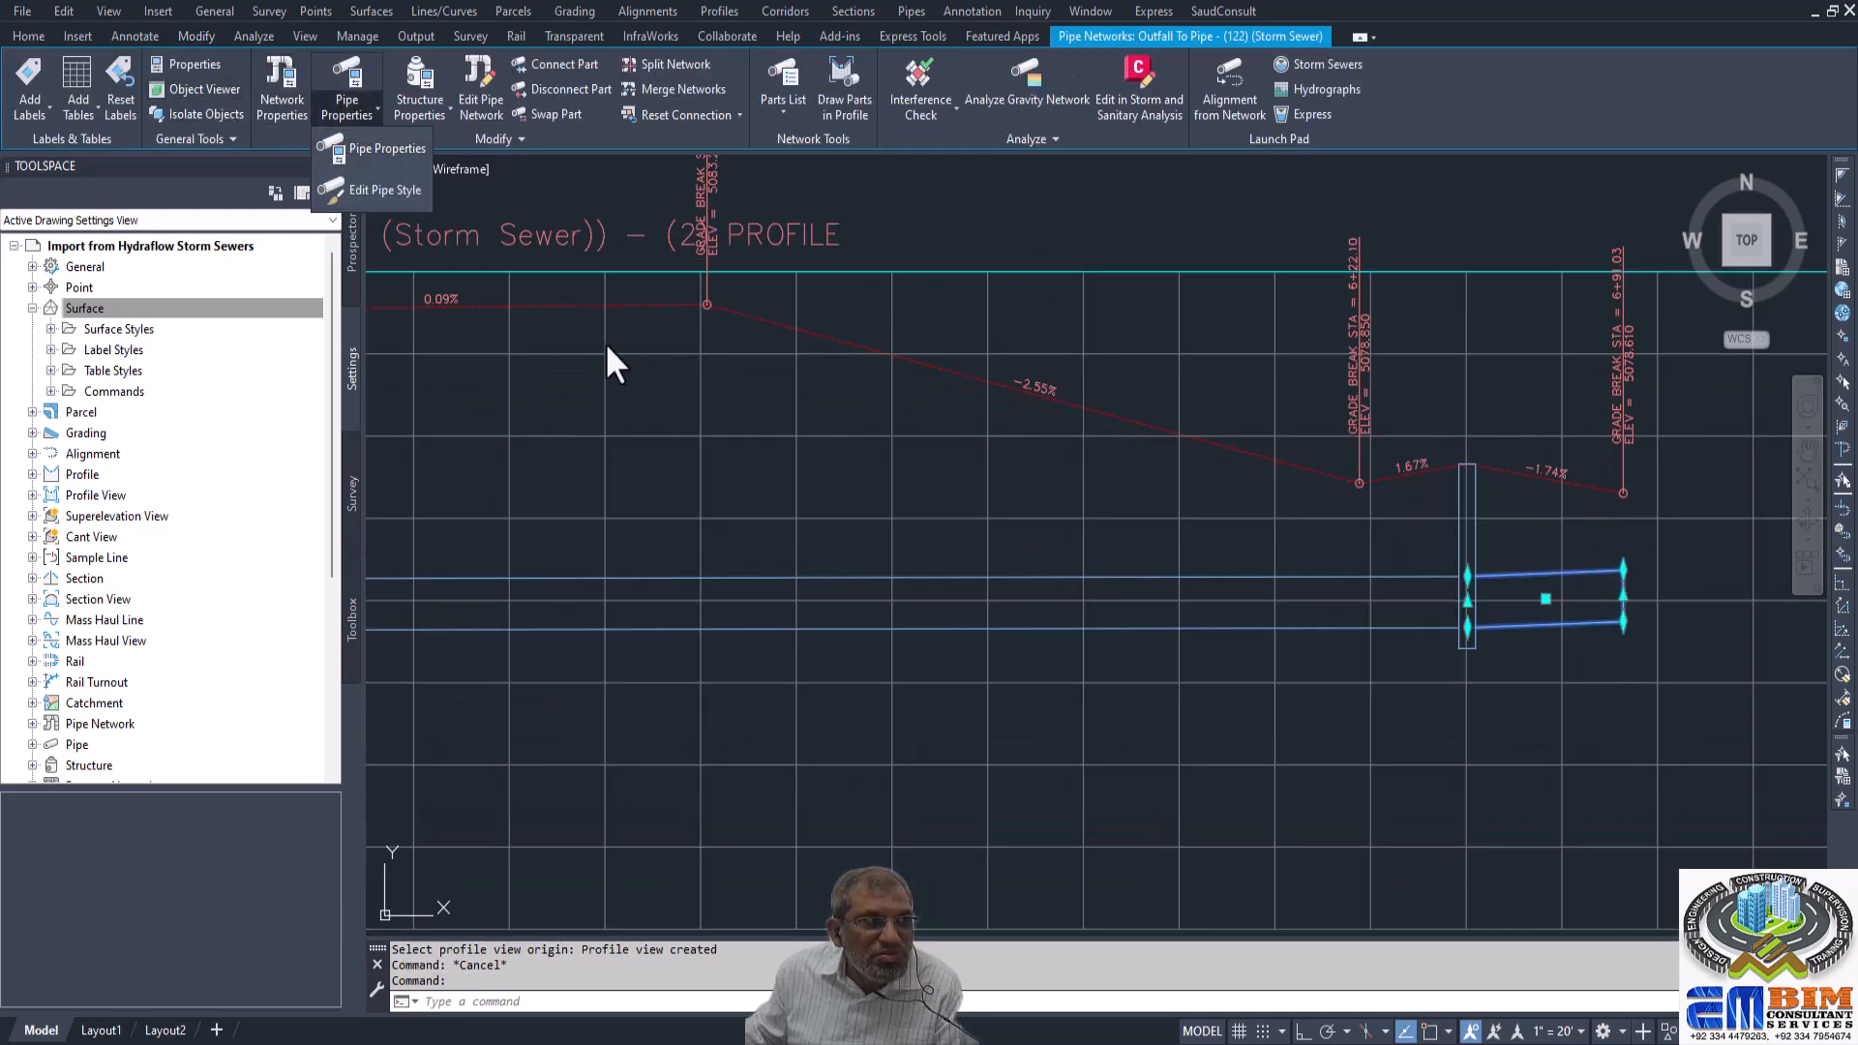
click(387, 149)
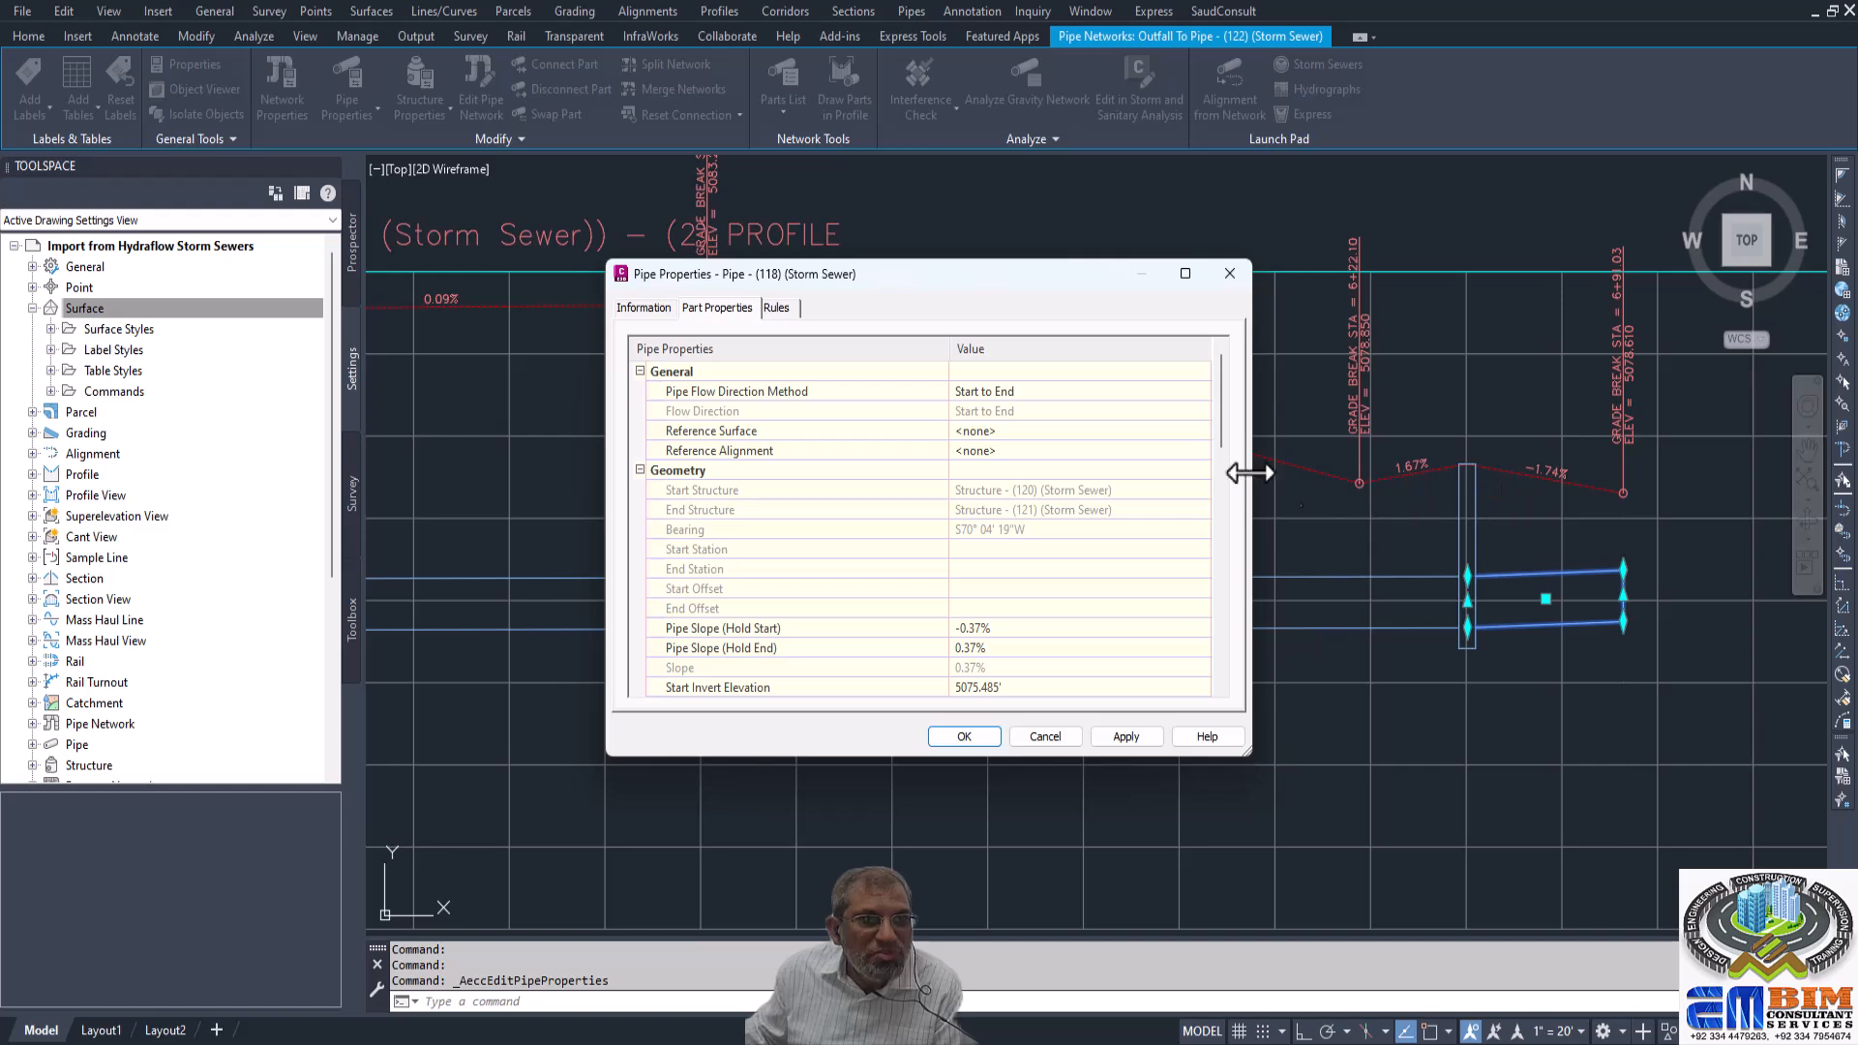
drag(1217, 430, 1225, 648)
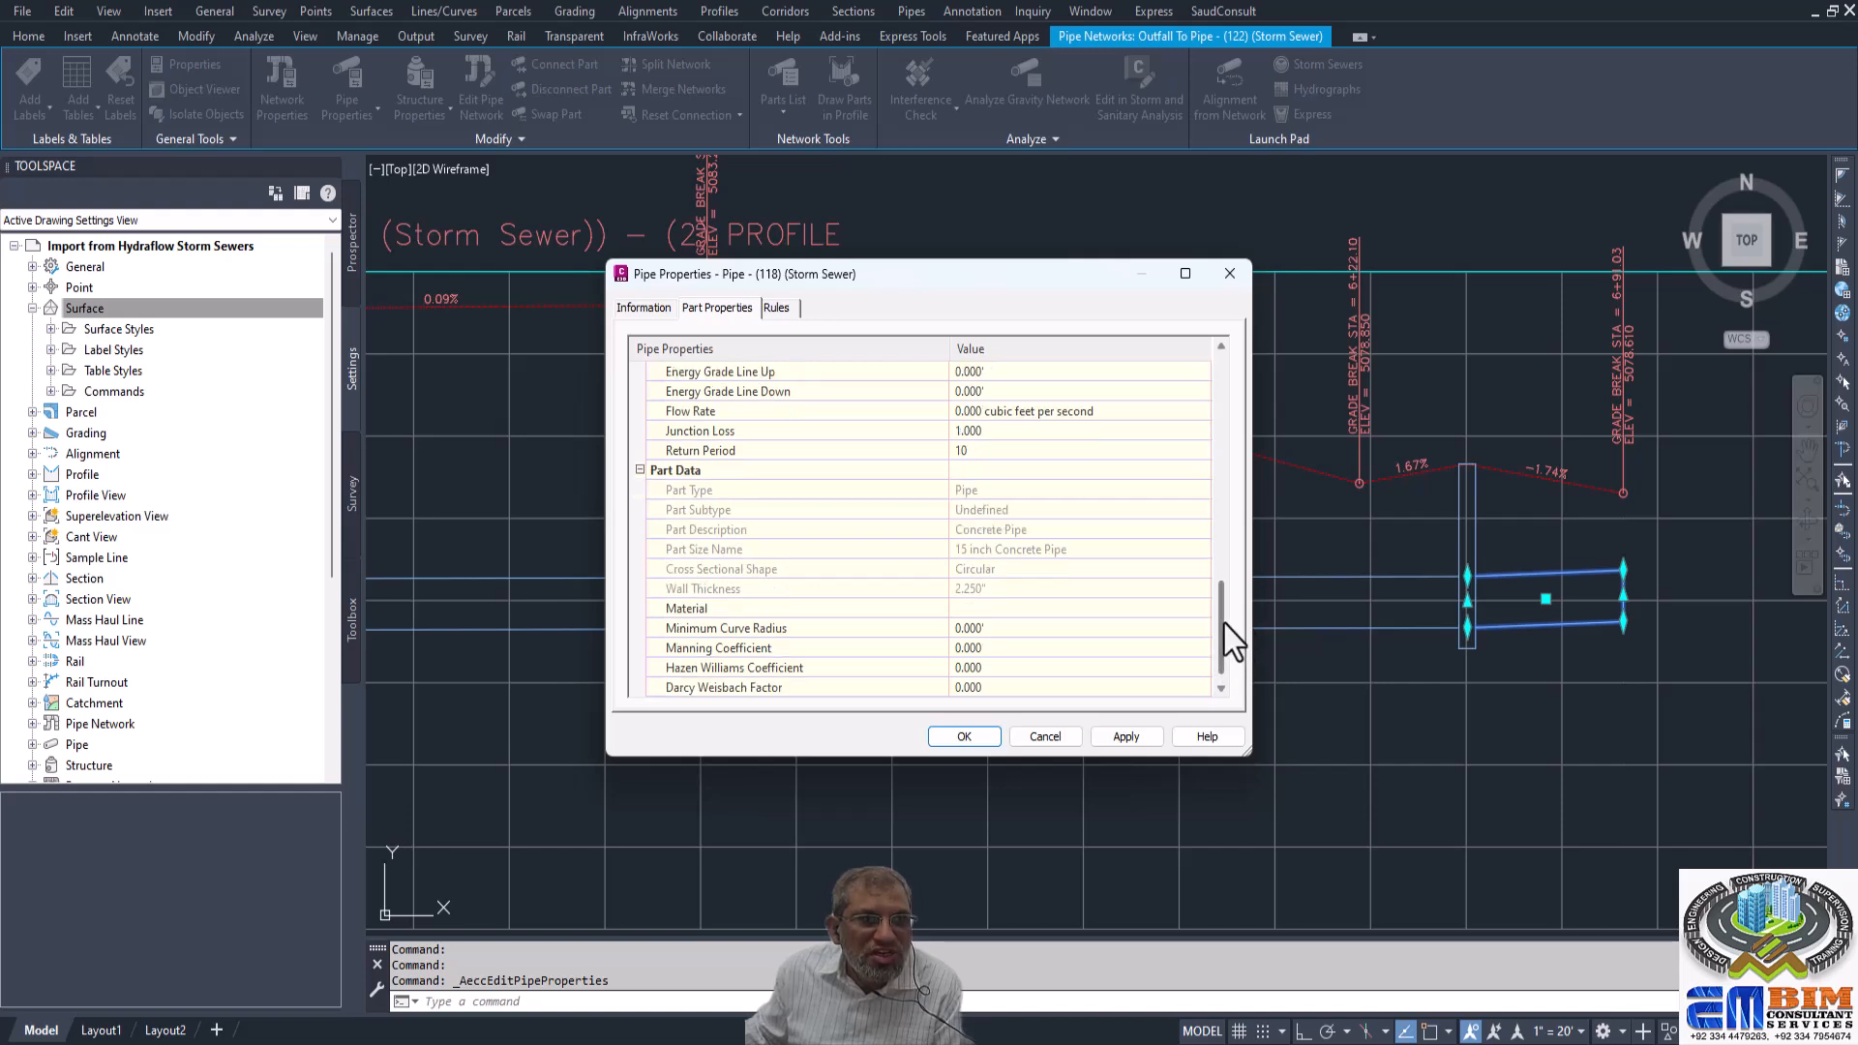
drag(1222, 630, 1221, 605)
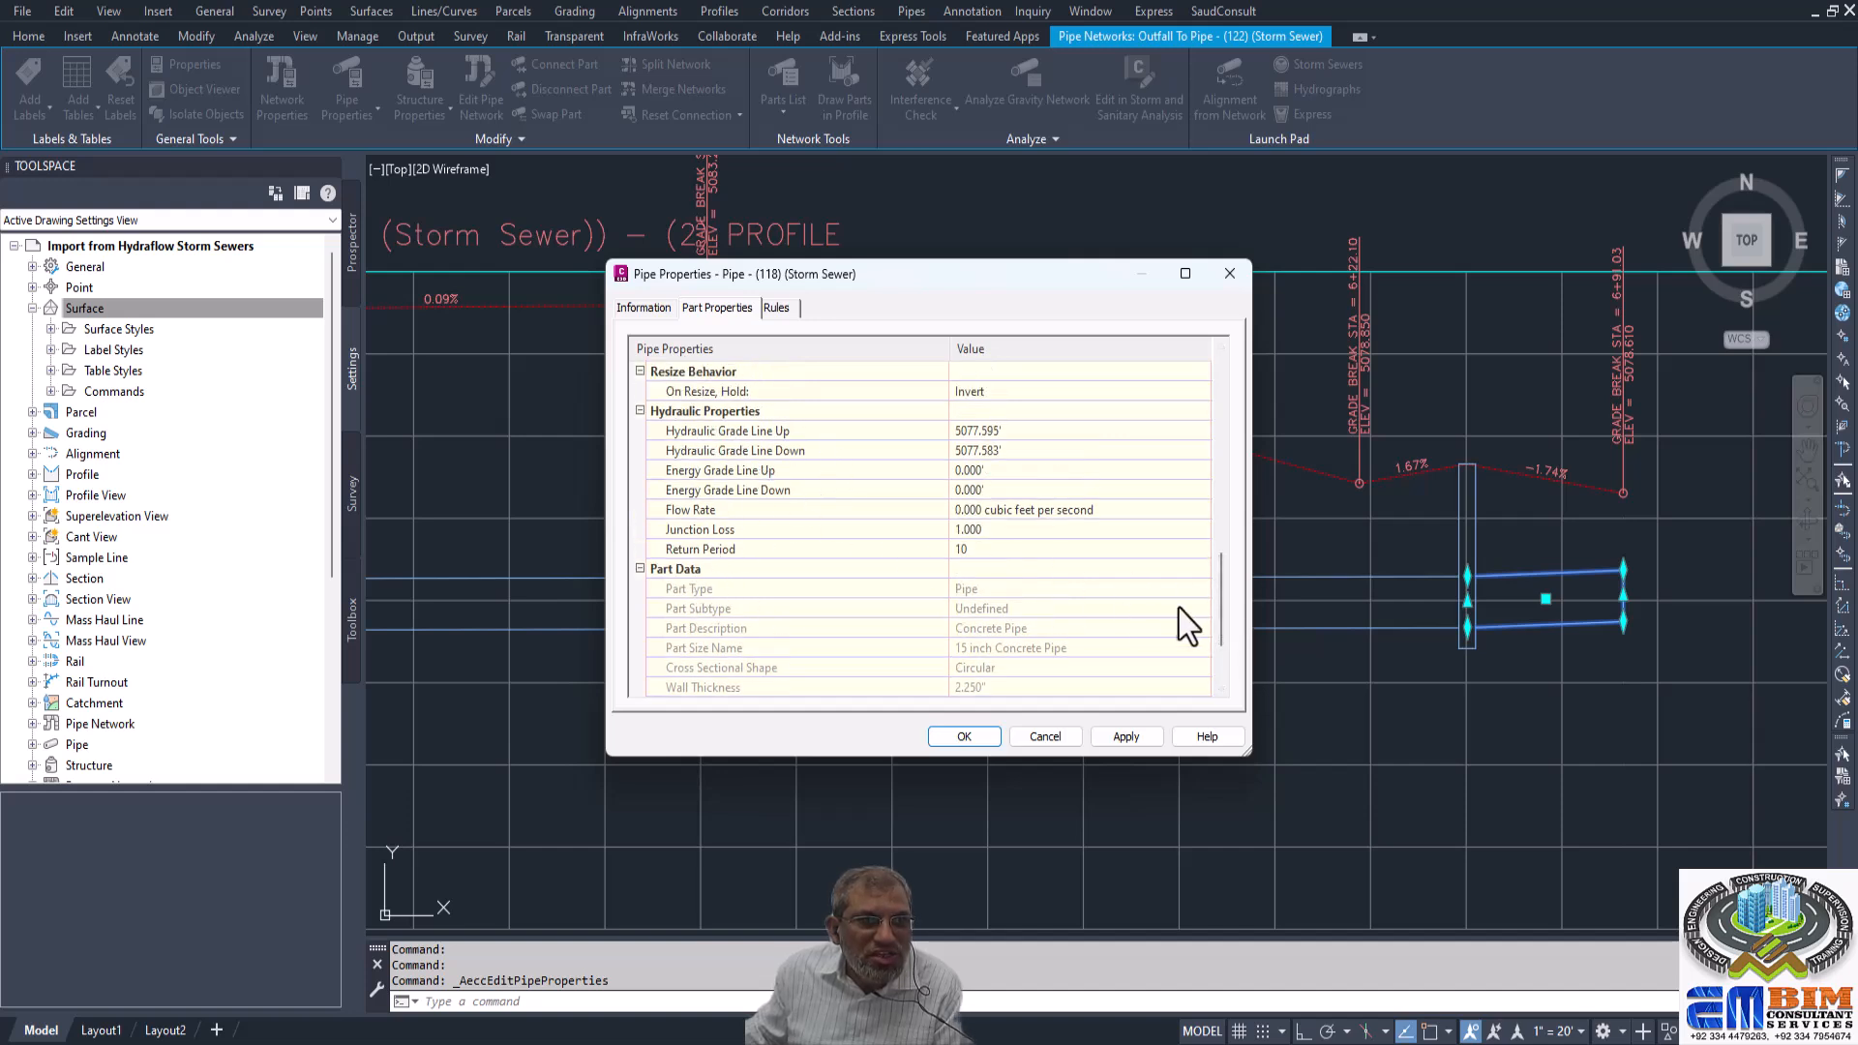
drag(1221, 580, 1204, 420)
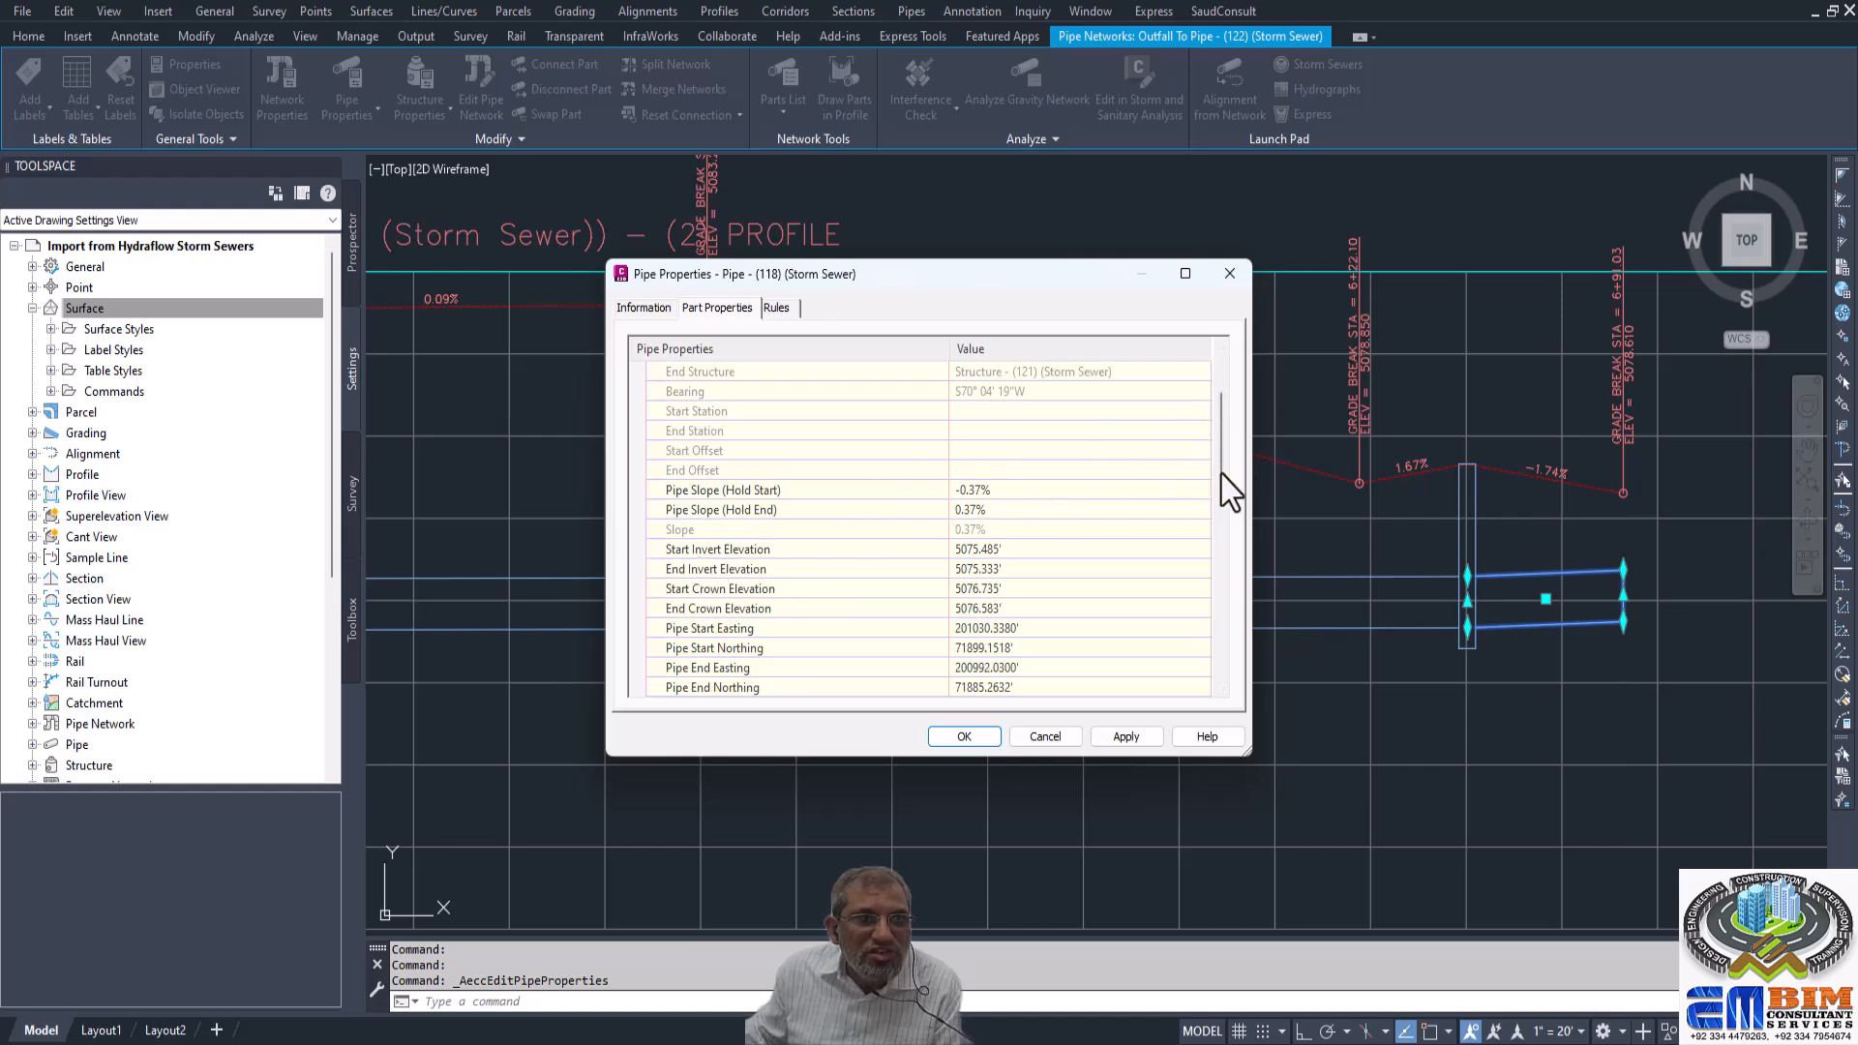
drag(1221, 445, 1190, 665)
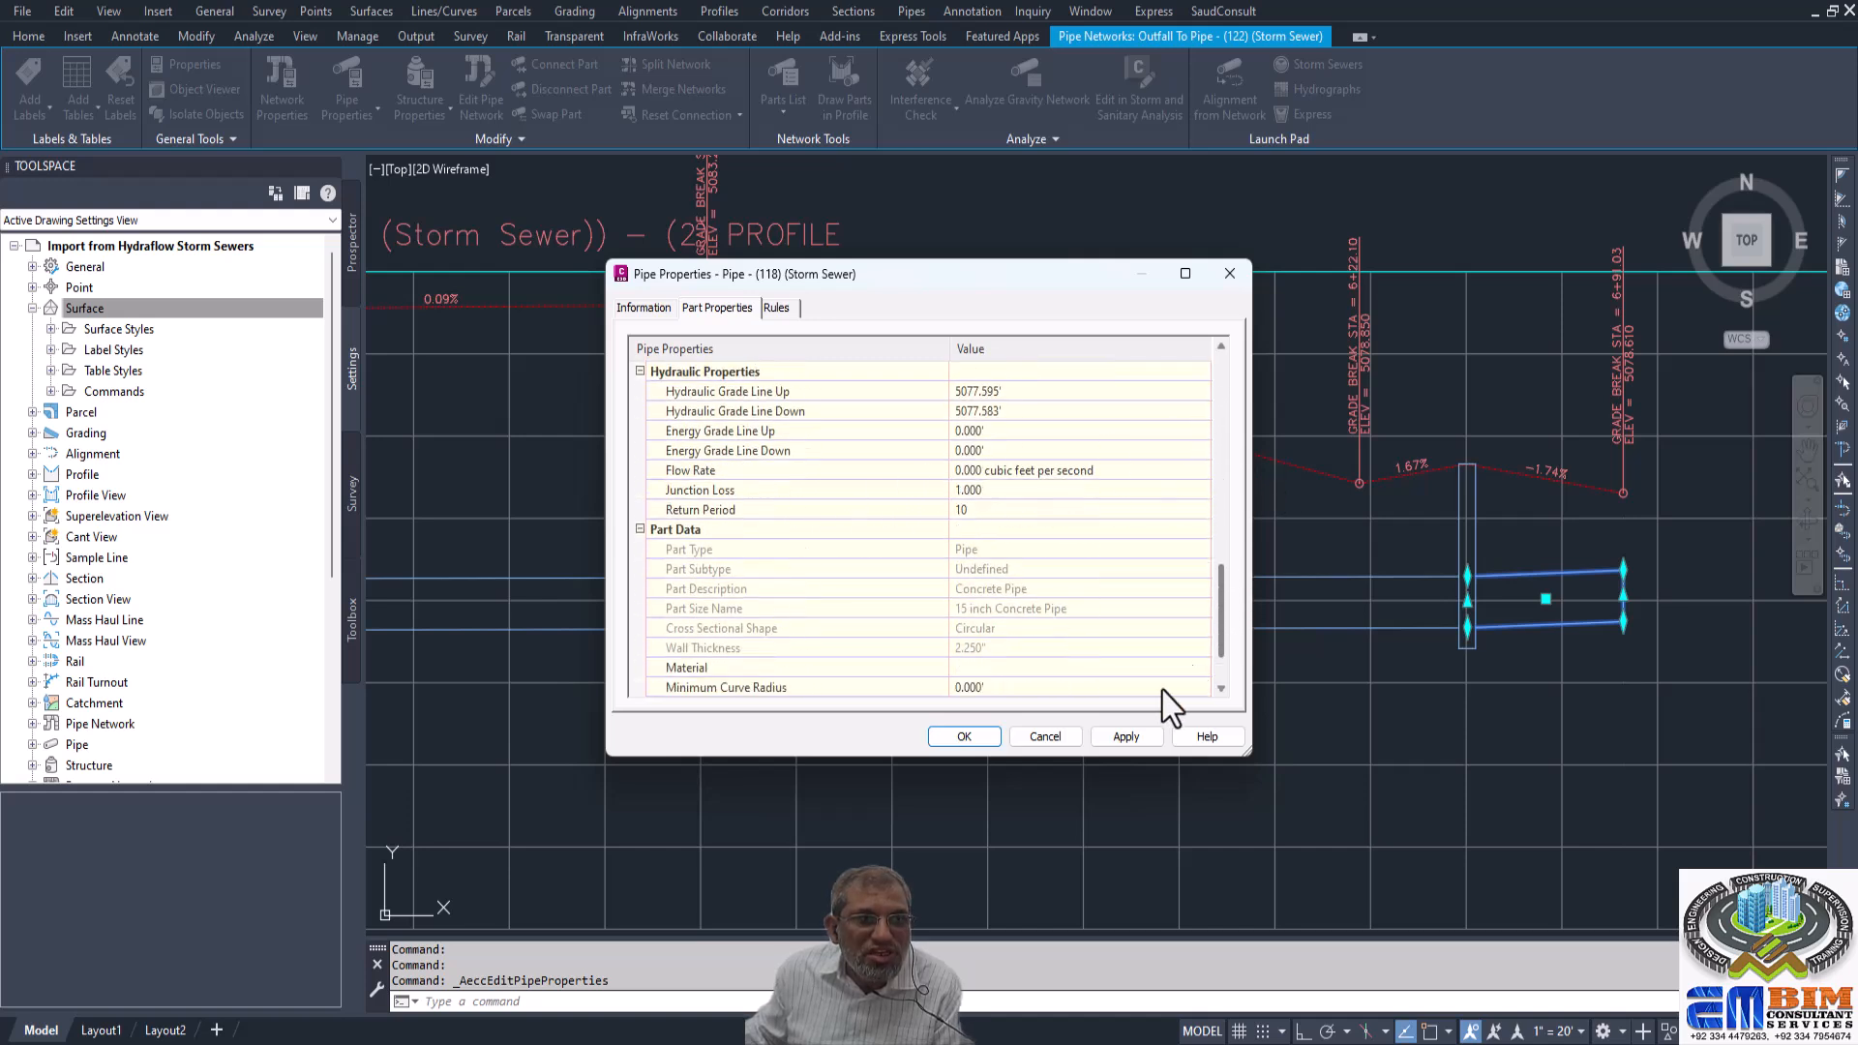
click(1047, 740)
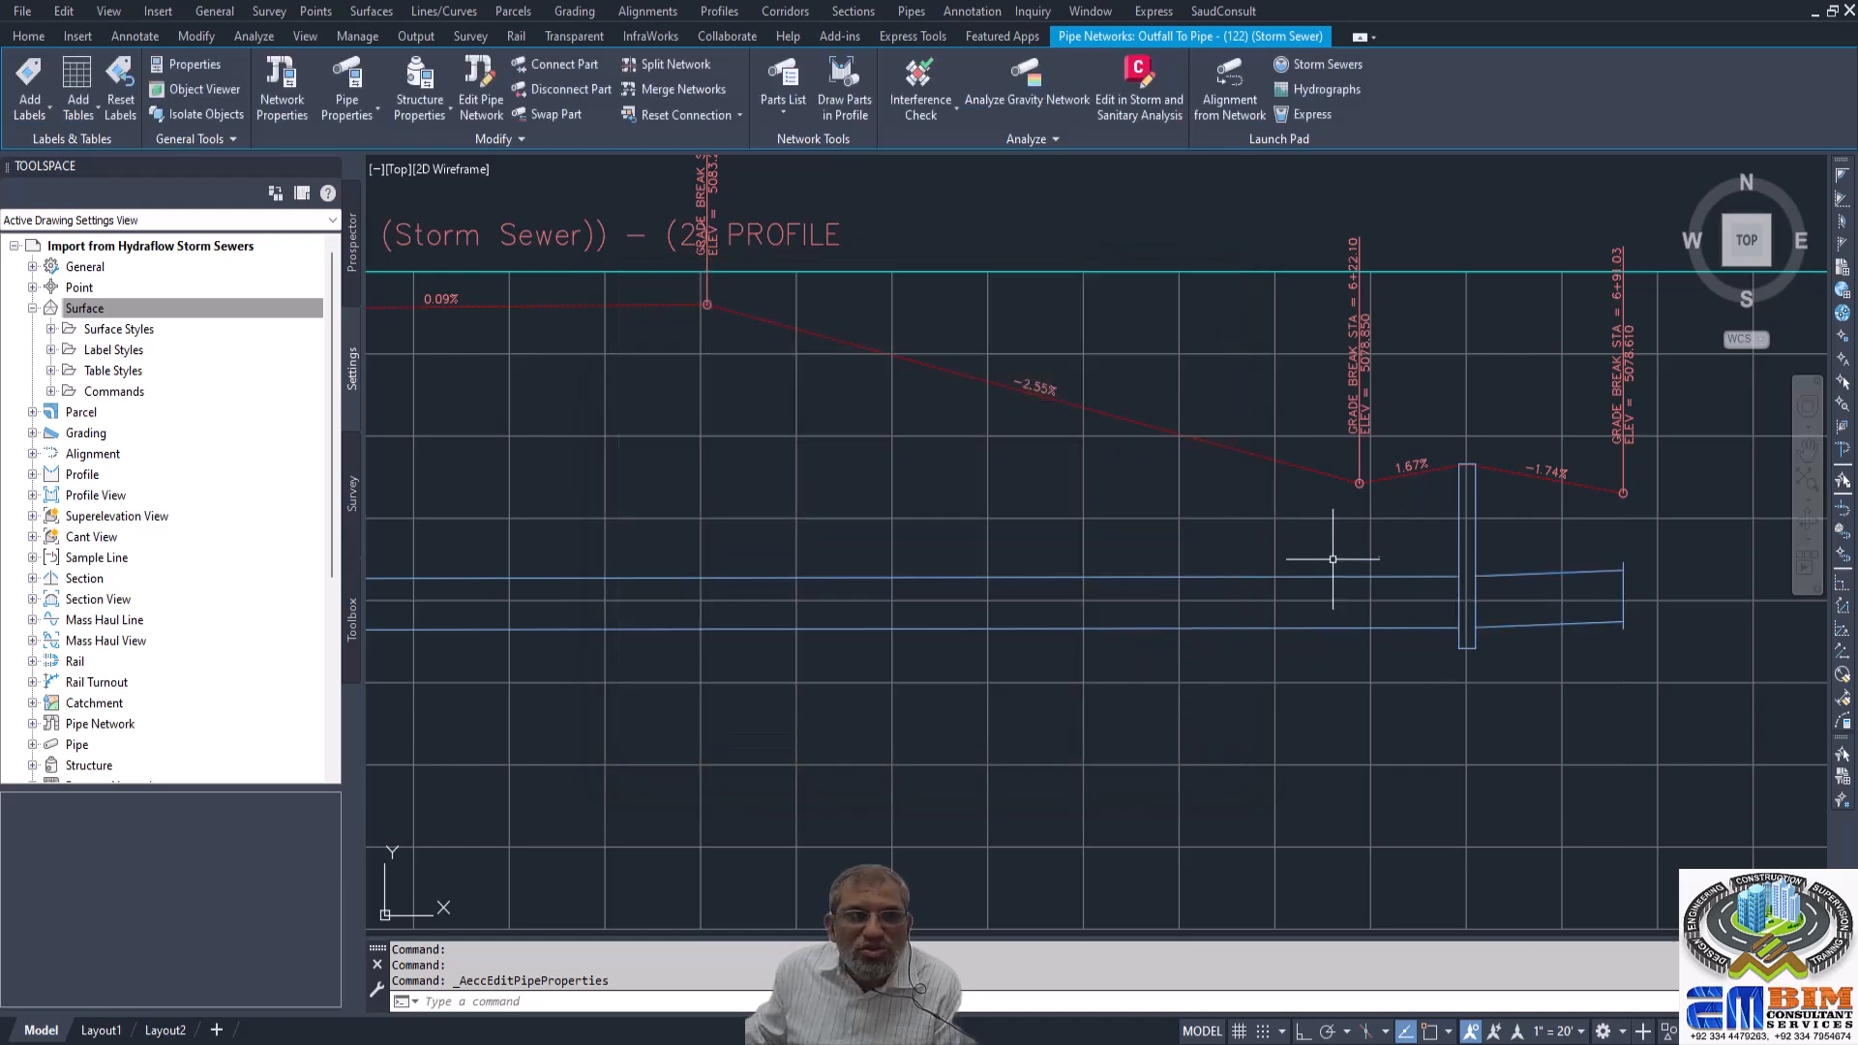
mouse_move(1330, 576)
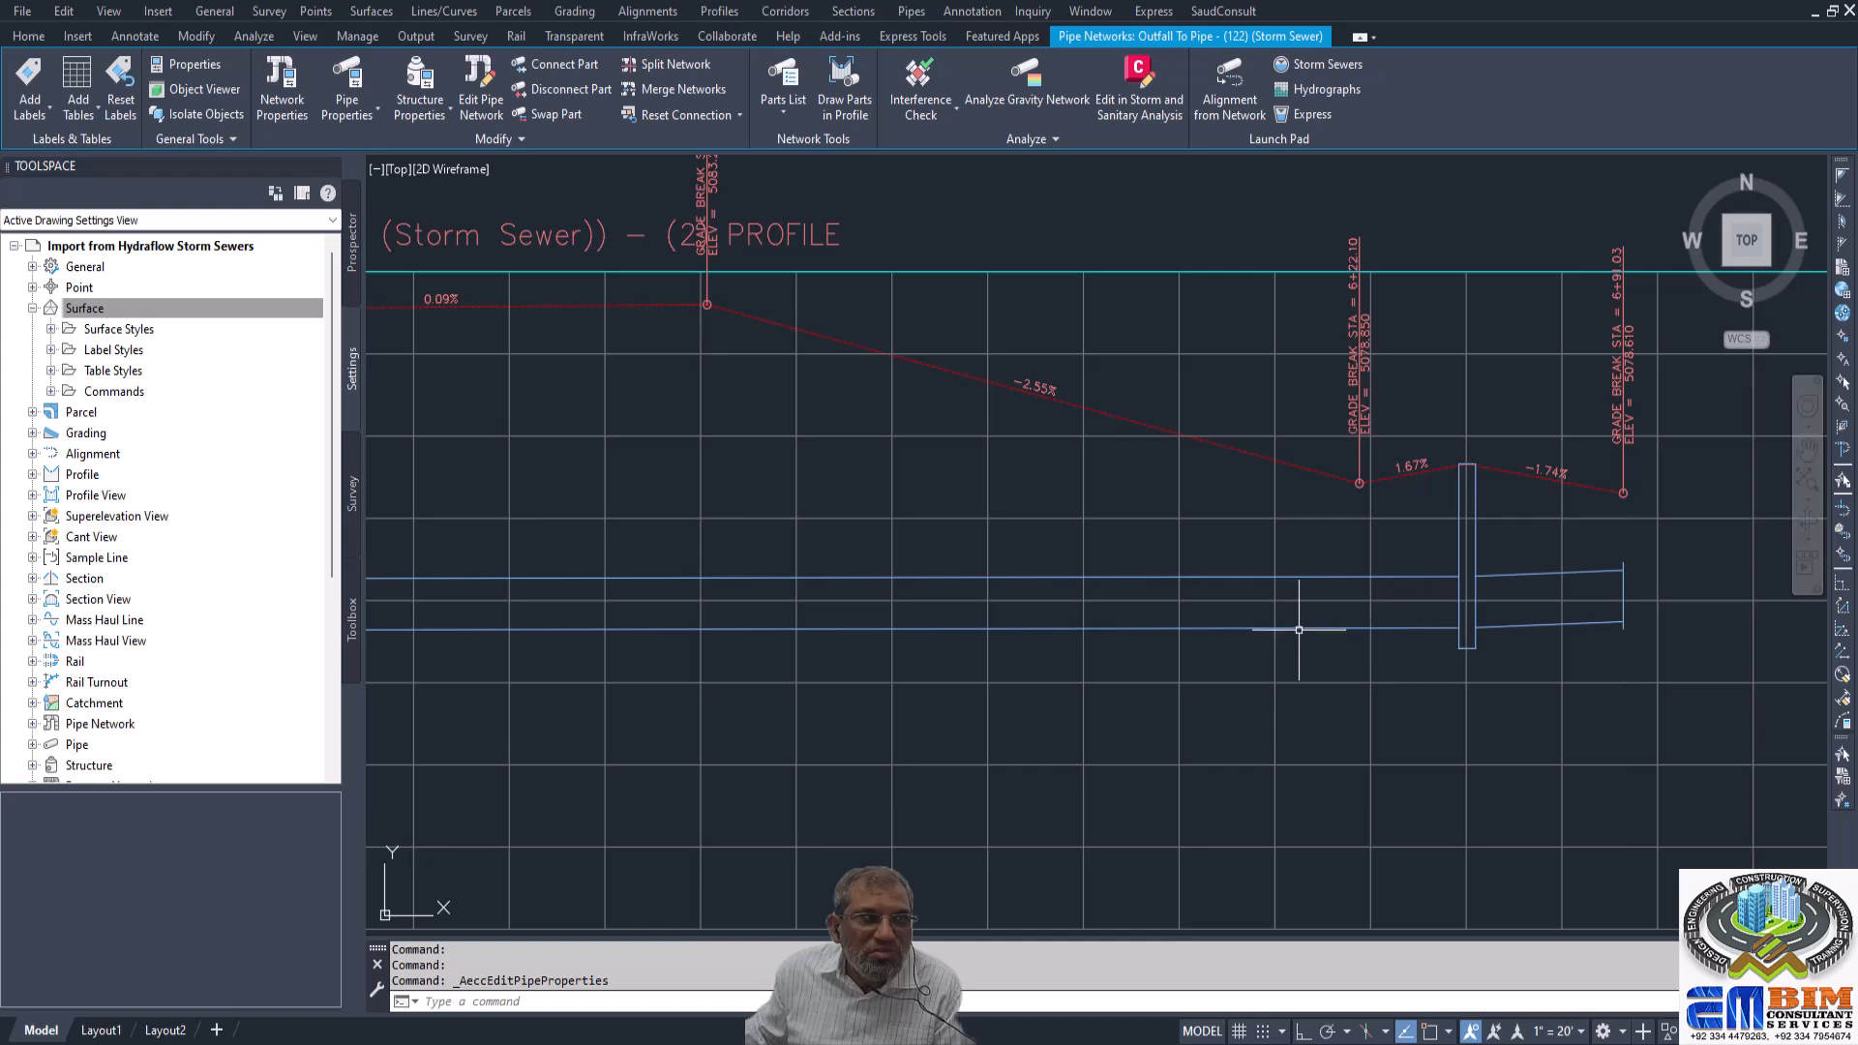
mouse_move(1299, 630)
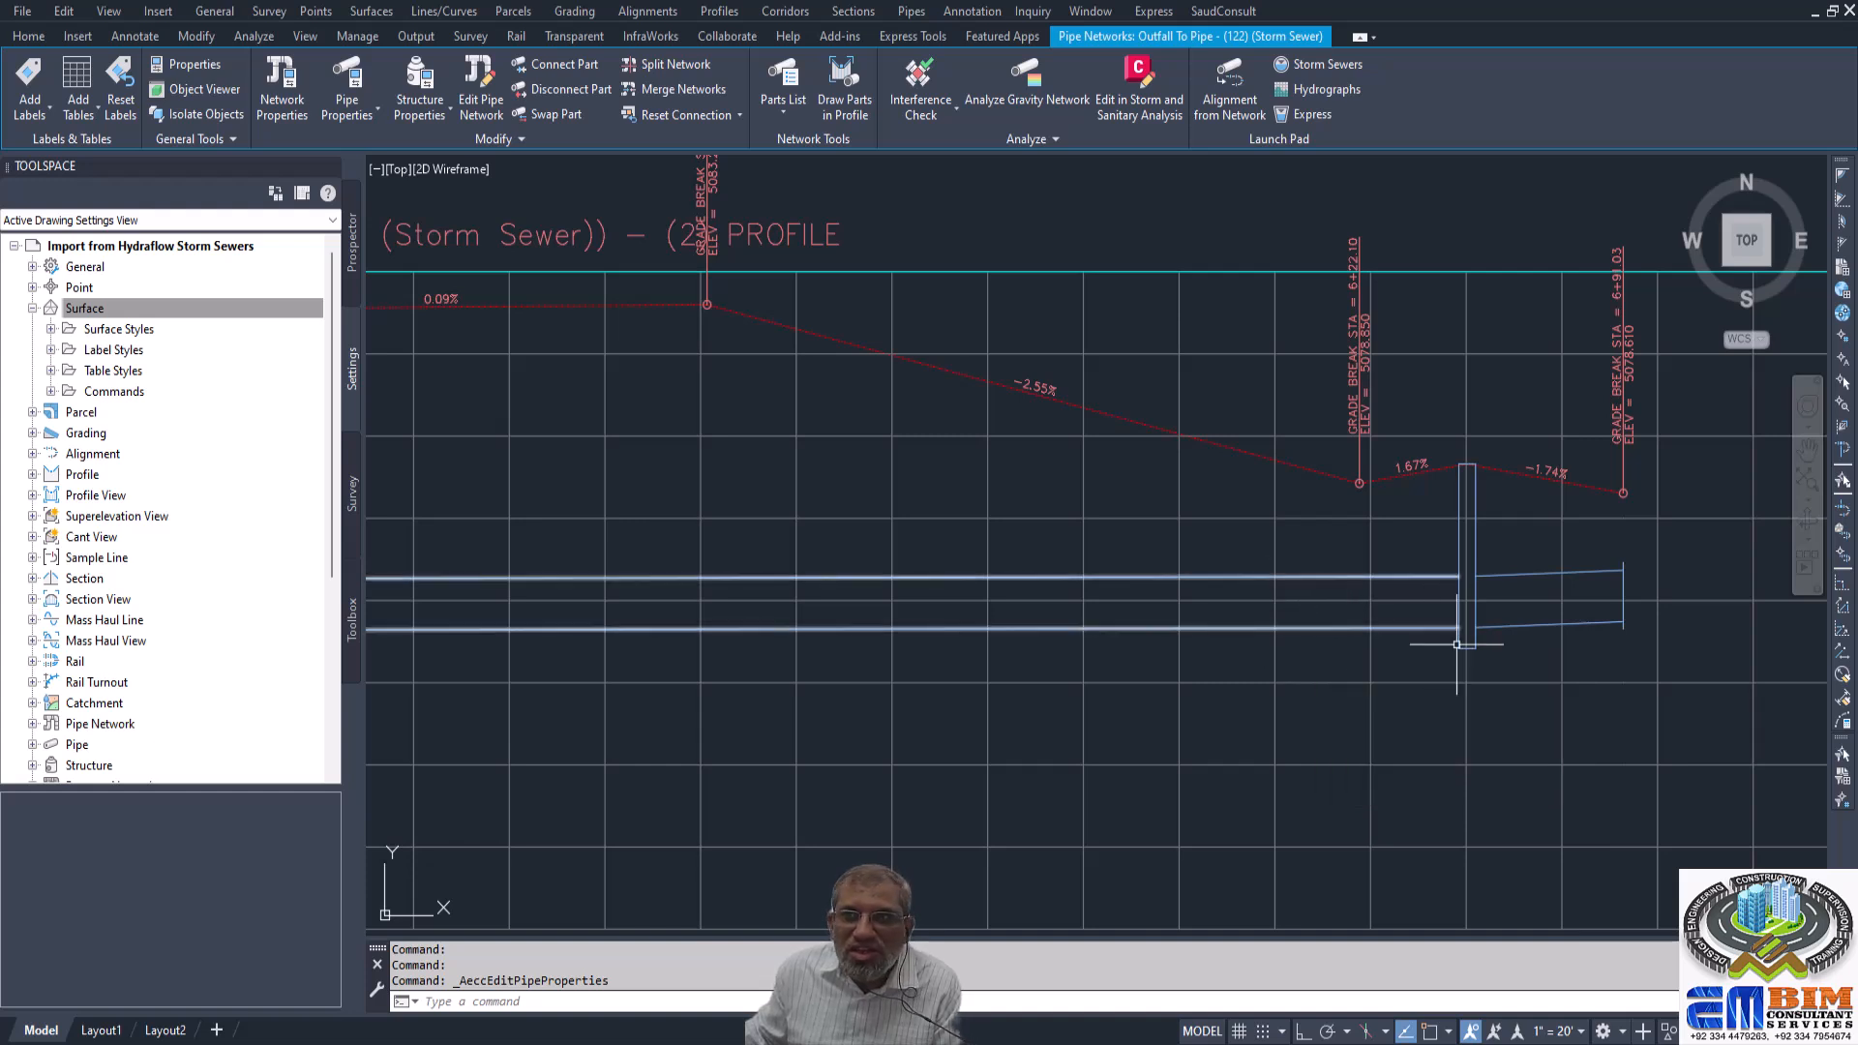
mouse_move(1371, 618)
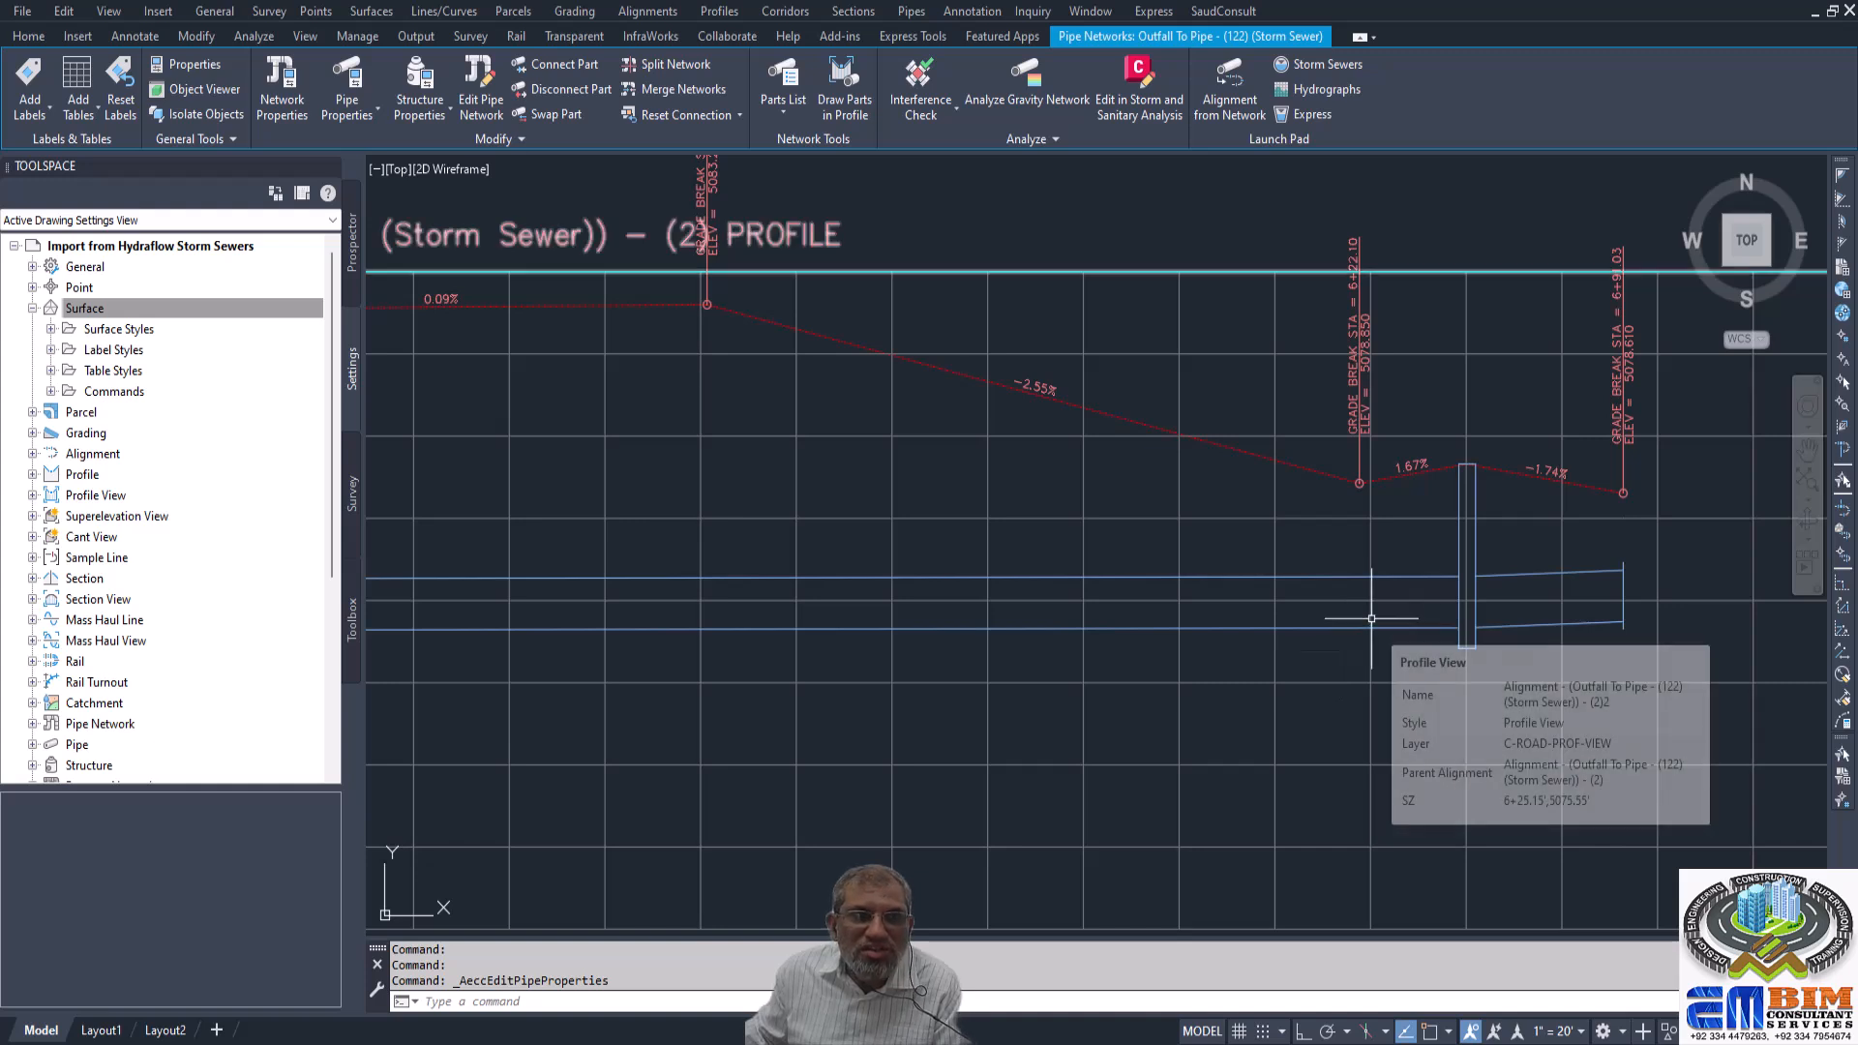